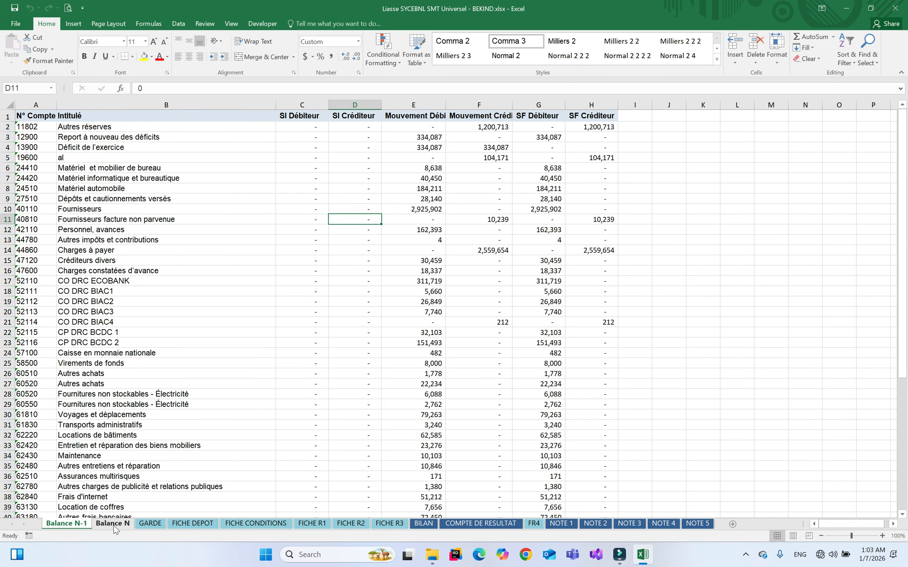
left_click(114, 526)
left_click(78, 526)
left_click(423, 524)
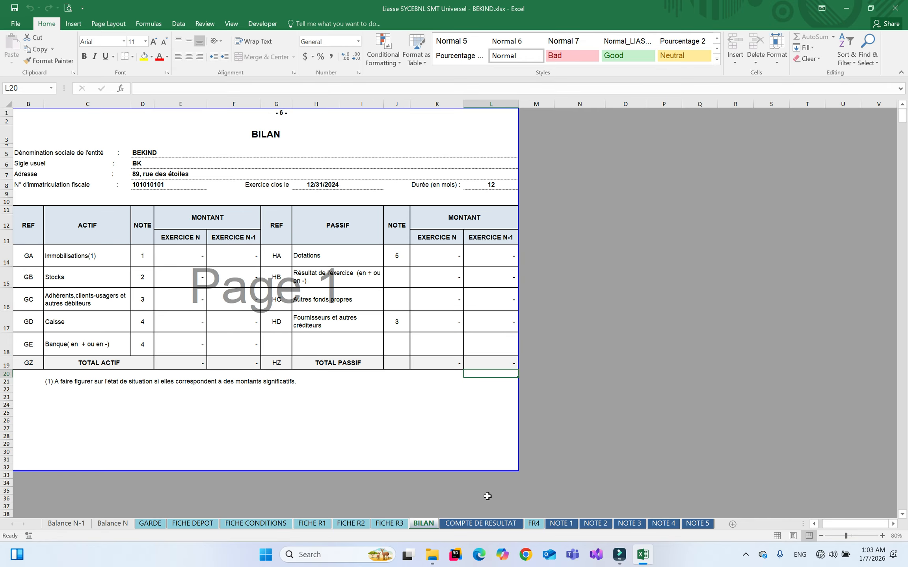
left_click(473, 523)
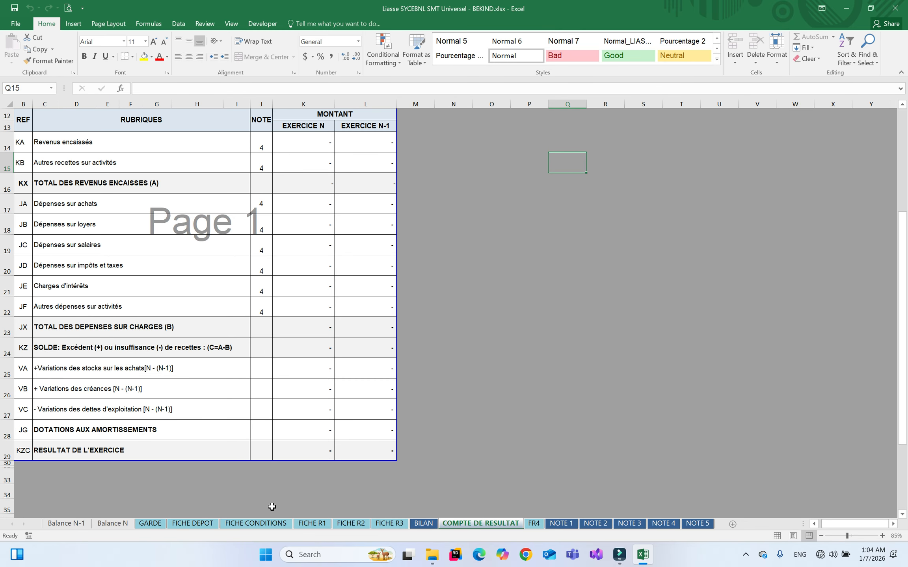
left_click(85, 524)
left_click(97, 525)
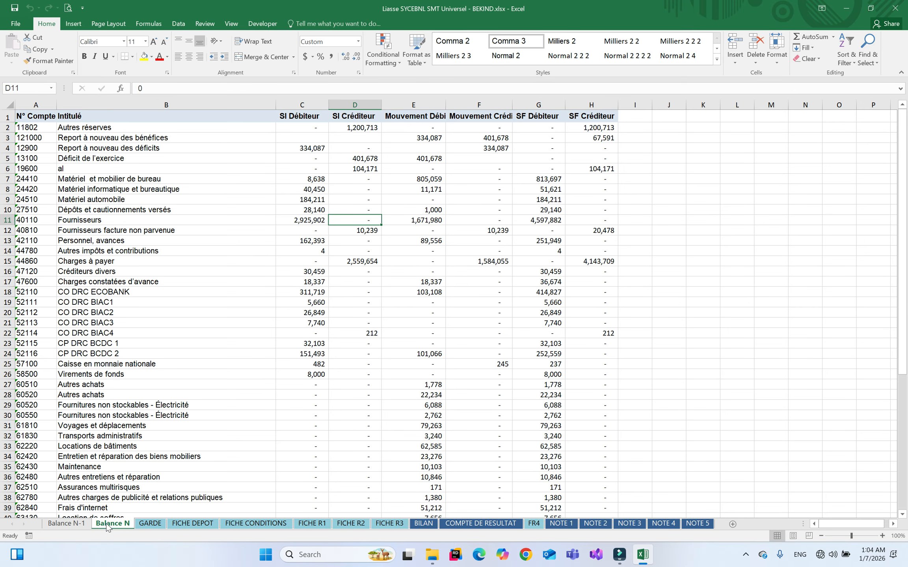
left_click(491, 527)
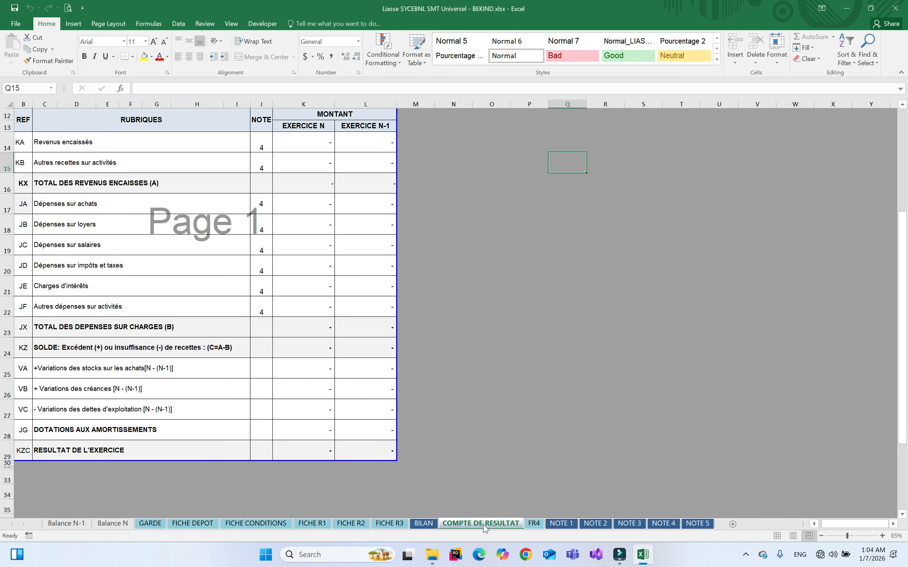
left_click(430, 526)
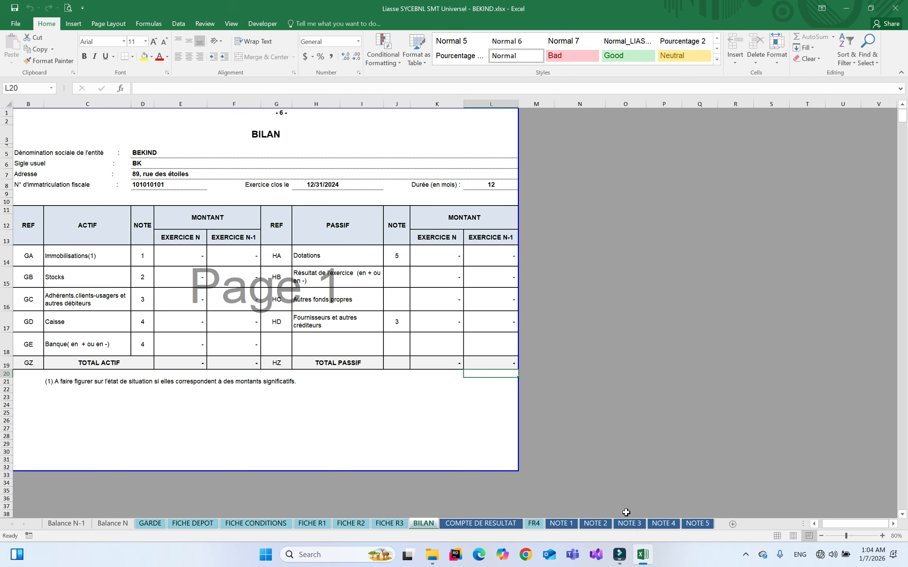
left_click(663, 525)
left_click(699, 525)
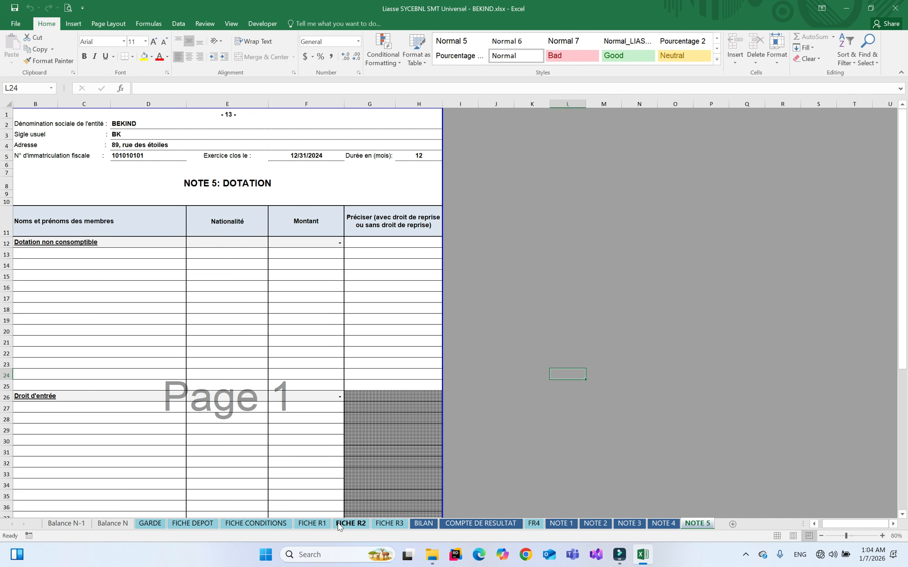
left_click(67, 525)
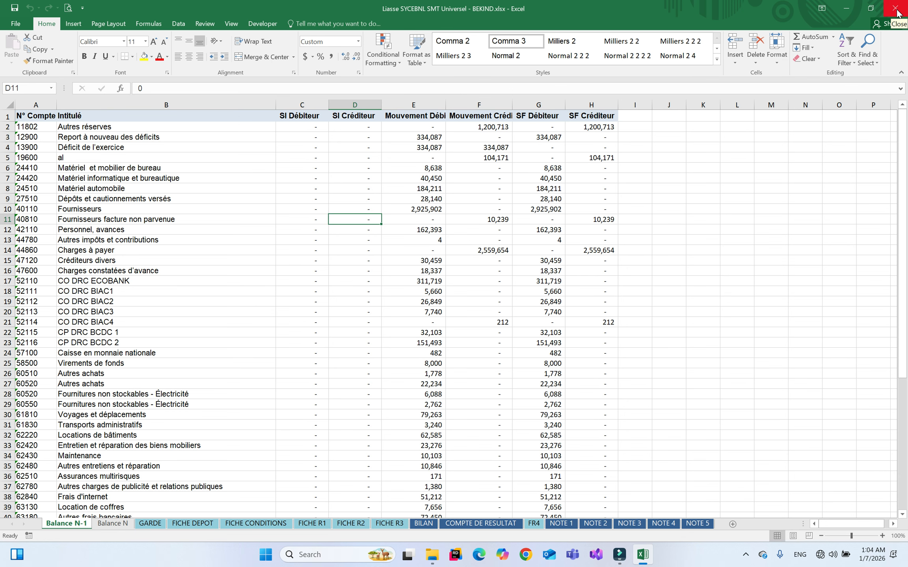
After glancing at COMPTE DE RESULTAT, close BEKIND and open Liasse AssOP Universel - NPT.xlsx
left_click(481, 524)
left_click(80, 525)
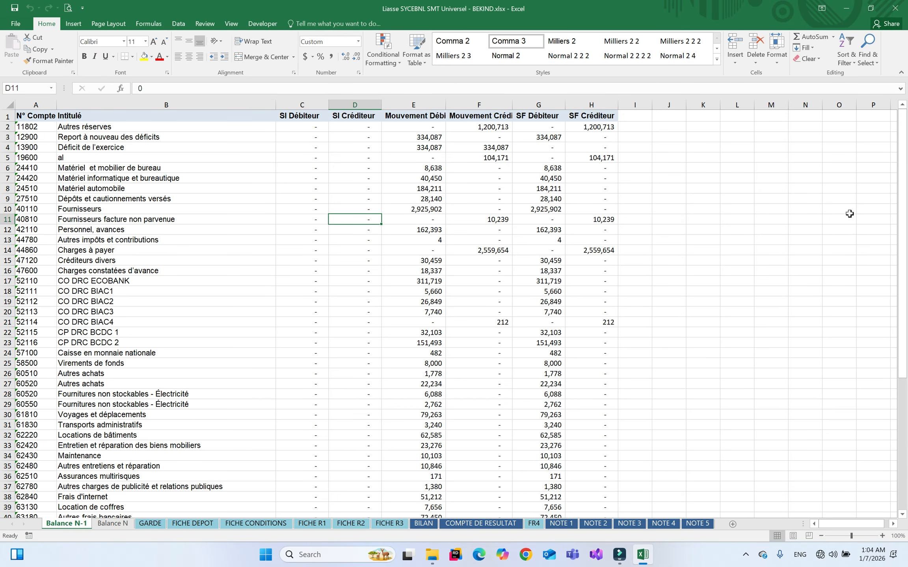
left_click(895, 8)
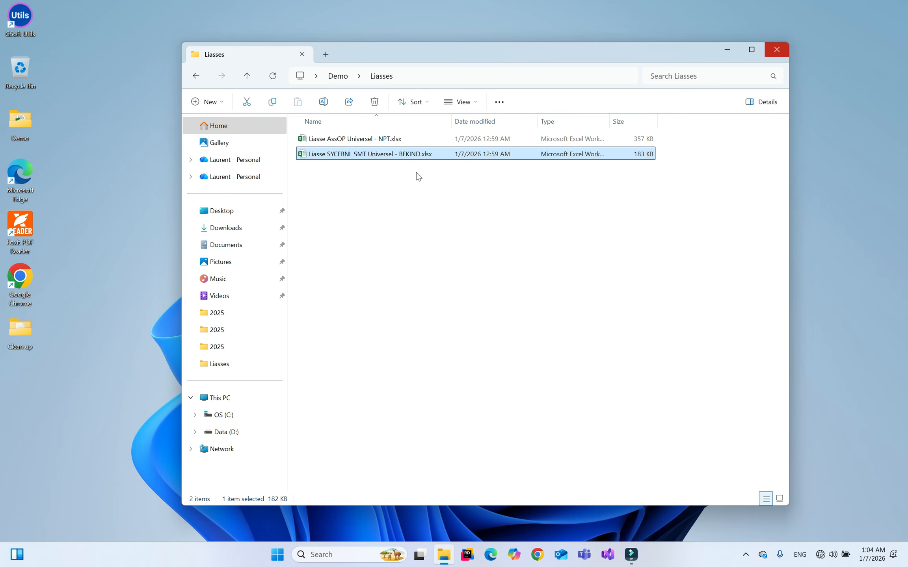
left_click(361, 139)
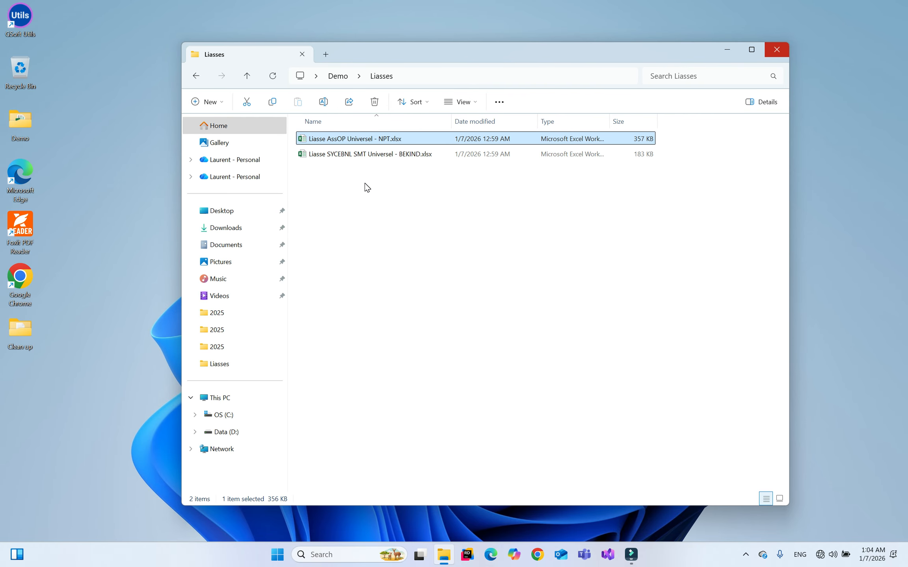
key("Return")
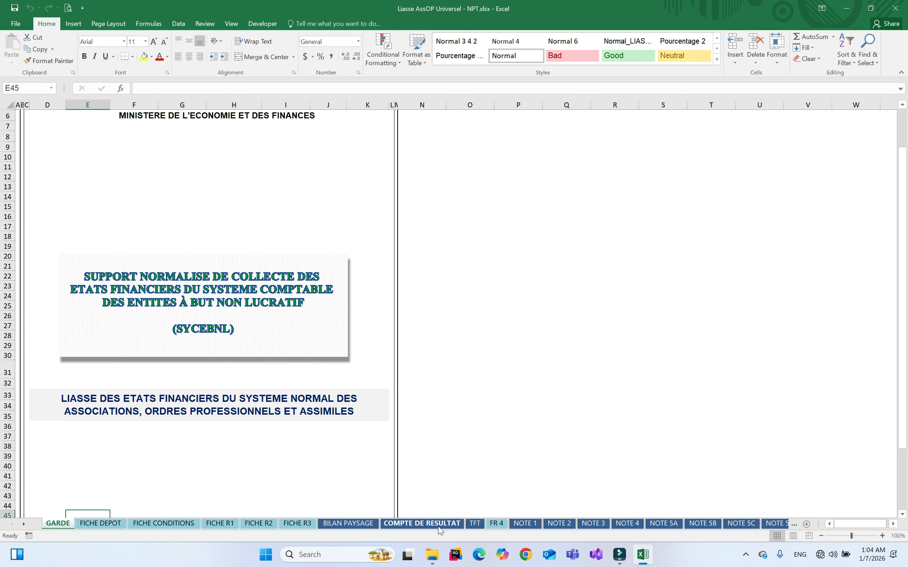
left_click(356, 523)
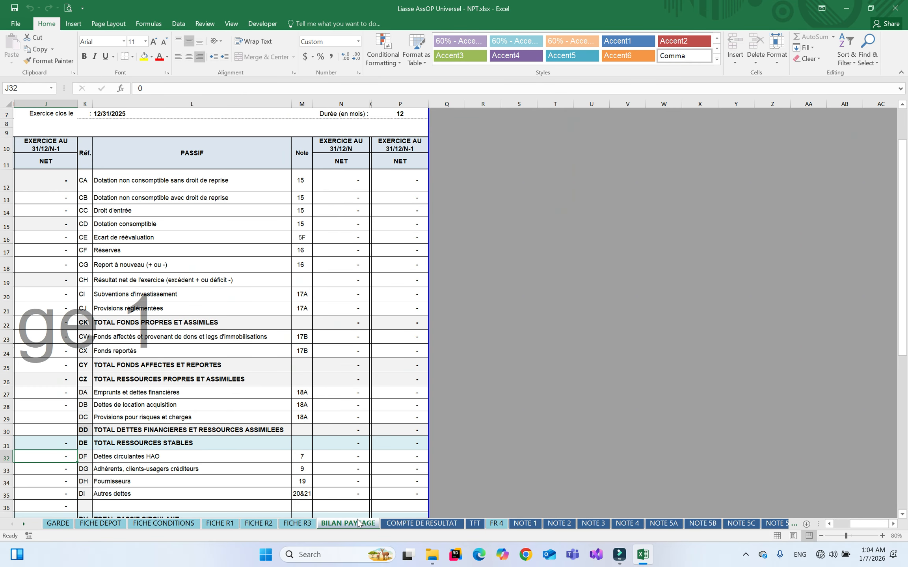
left_click(421, 524)
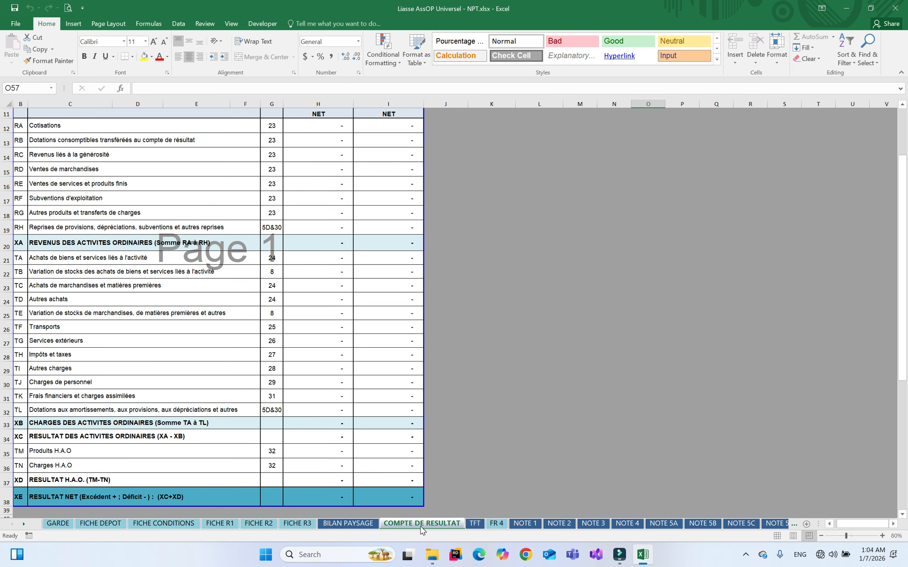
left_click(348, 524)
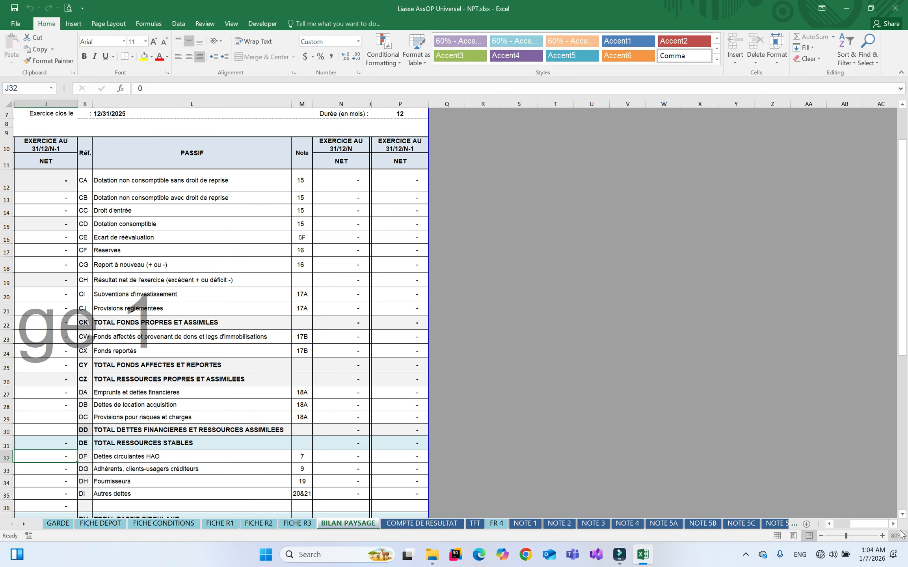
left_click(845, 526)
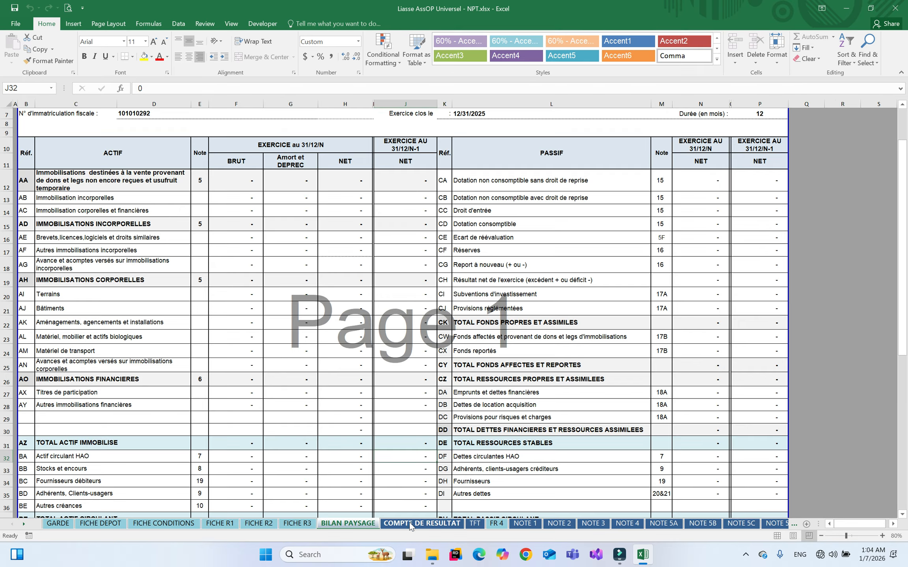
left_click(404, 524)
left_click(475, 523)
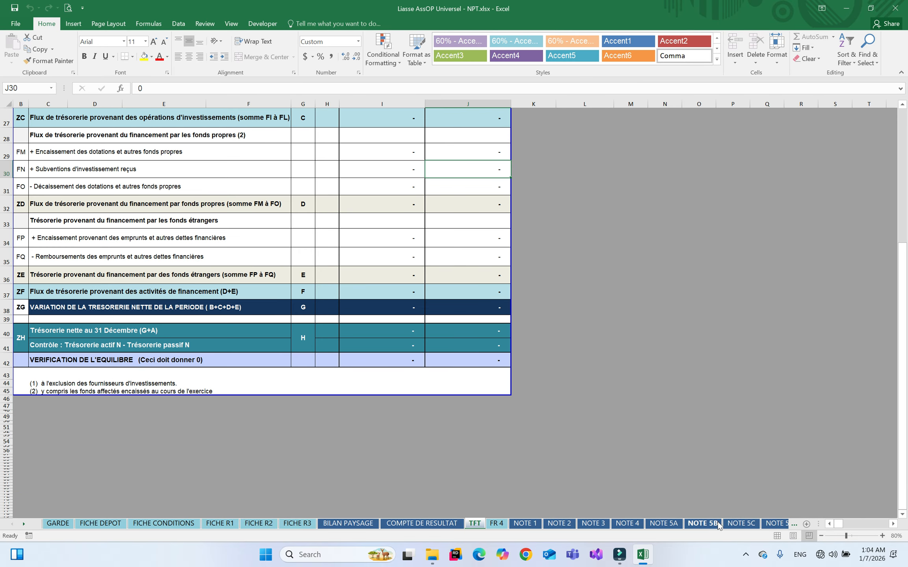
left_click(748, 524)
left_click(775, 523)
right_click(29, 527)
left_click_drag(162, 406, 158, 496)
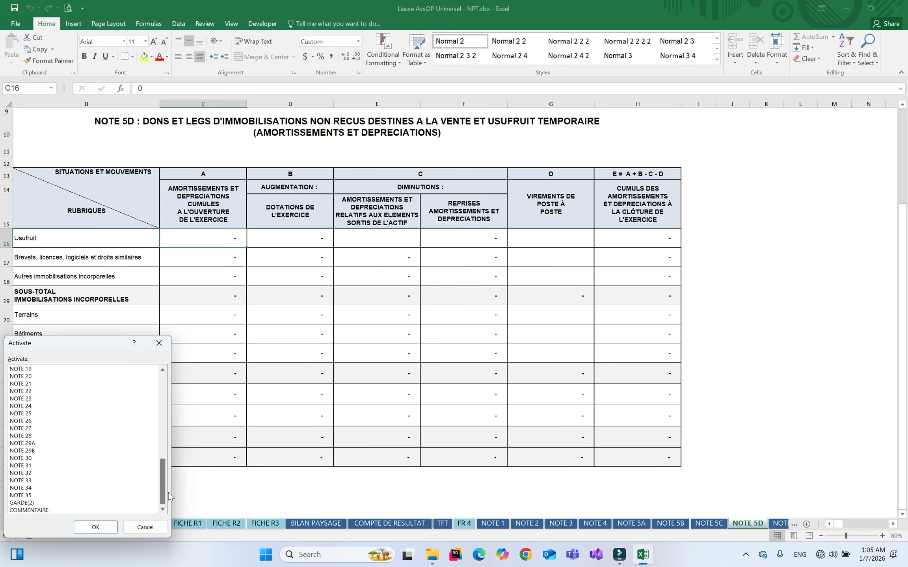
double_click(36, 510)
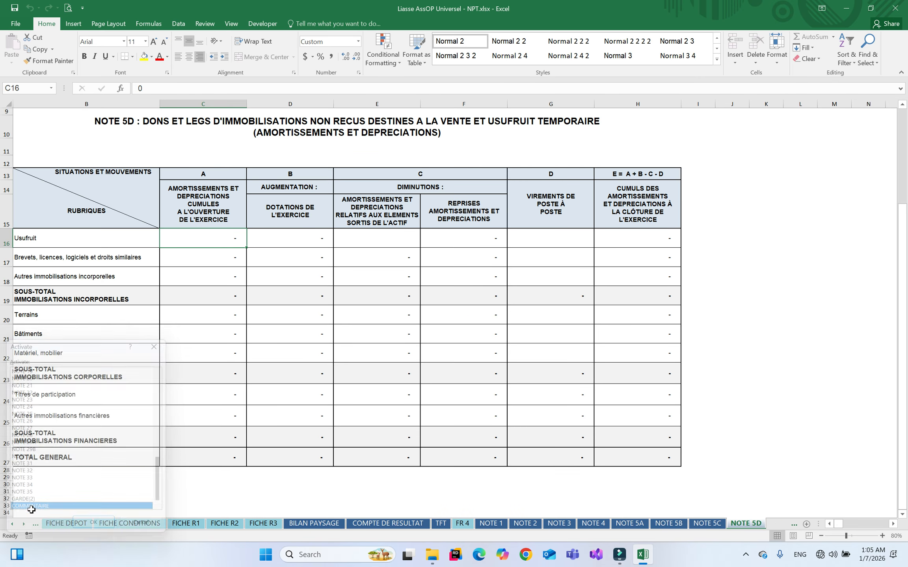
left_click(500, 262)
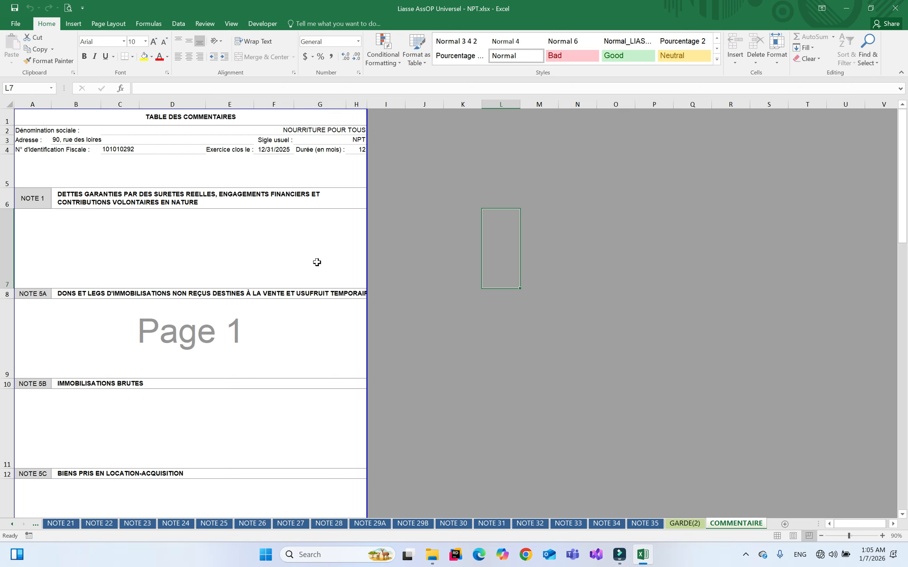
right_click(22, 527)
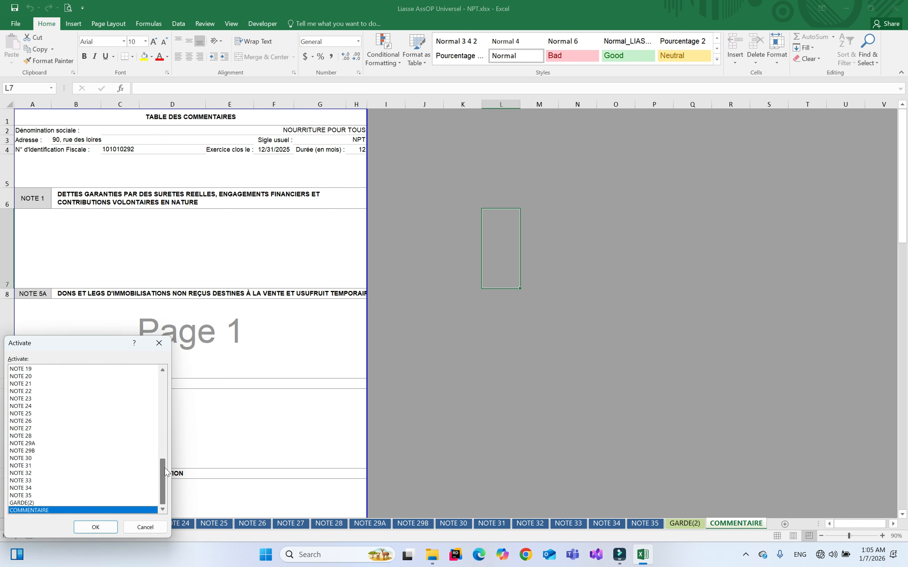
left_click_drag(167, 475, 154, 384)
double_click(43, 370)
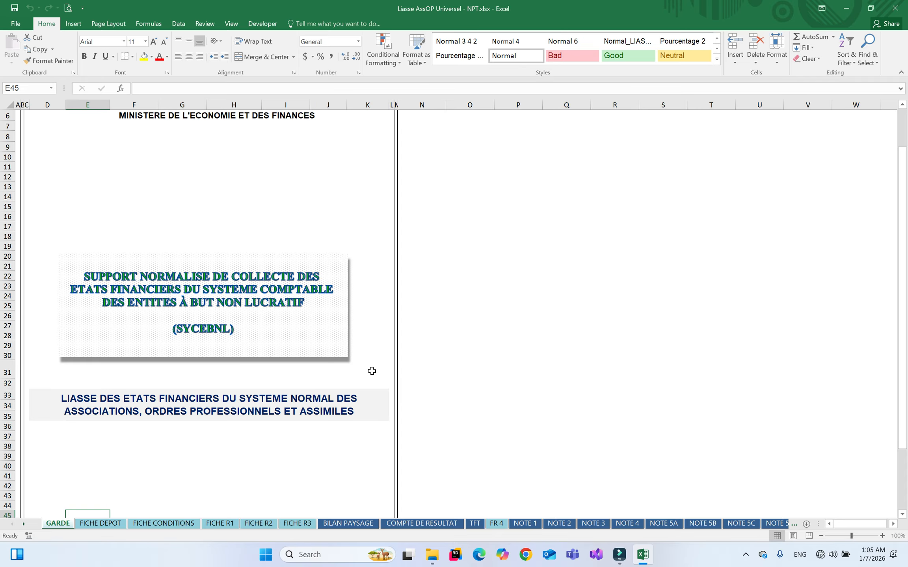
Open Balance NPT.xlsx from the Demo folder, one level above Liasses
left_click(432, 554)
left_click(338, 76)
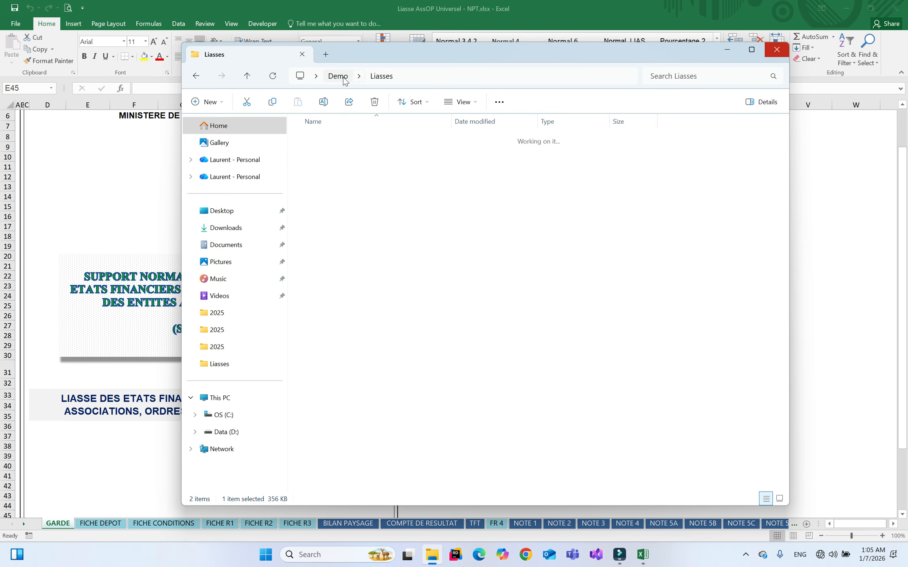
left_click(337, 156)
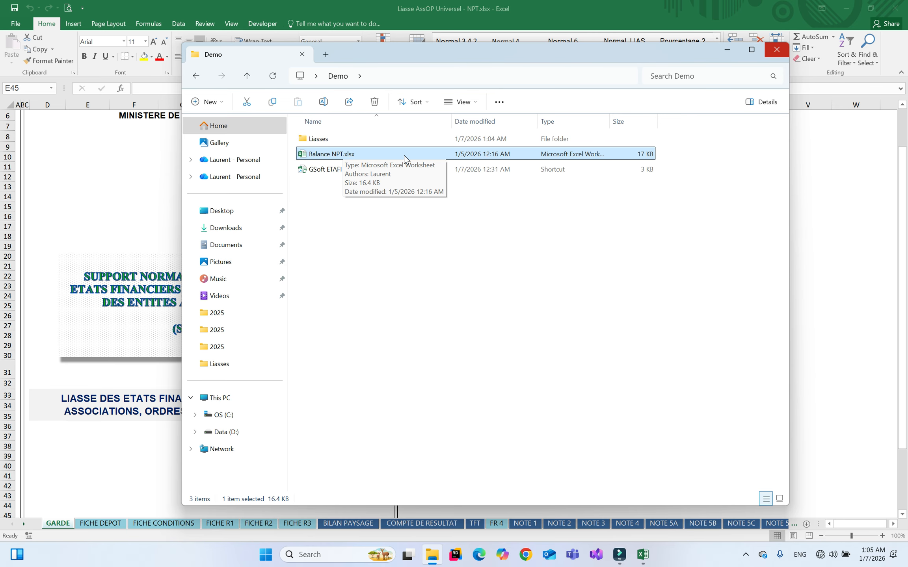
double_click(433, 154)
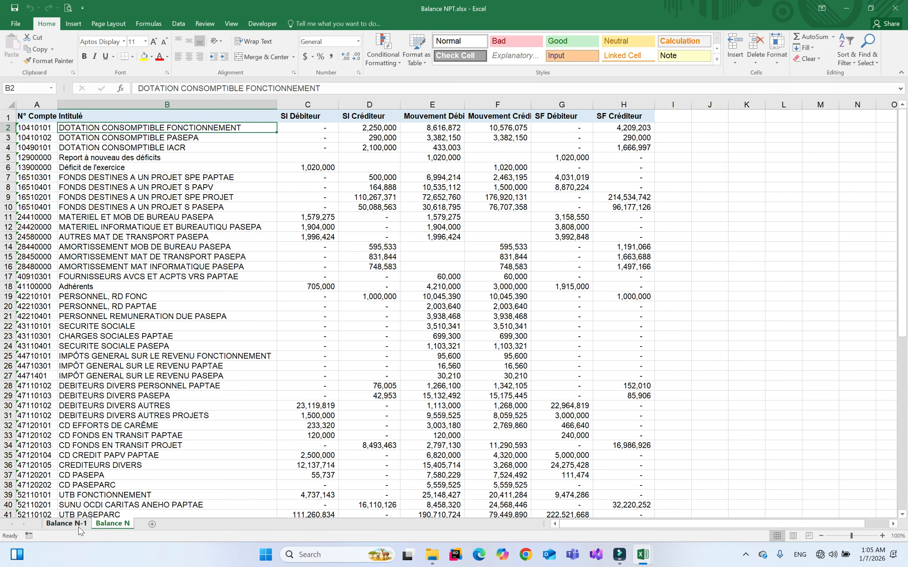
Rename the Balance N-1 sheet to Balance 2024
left_click(66, 524)
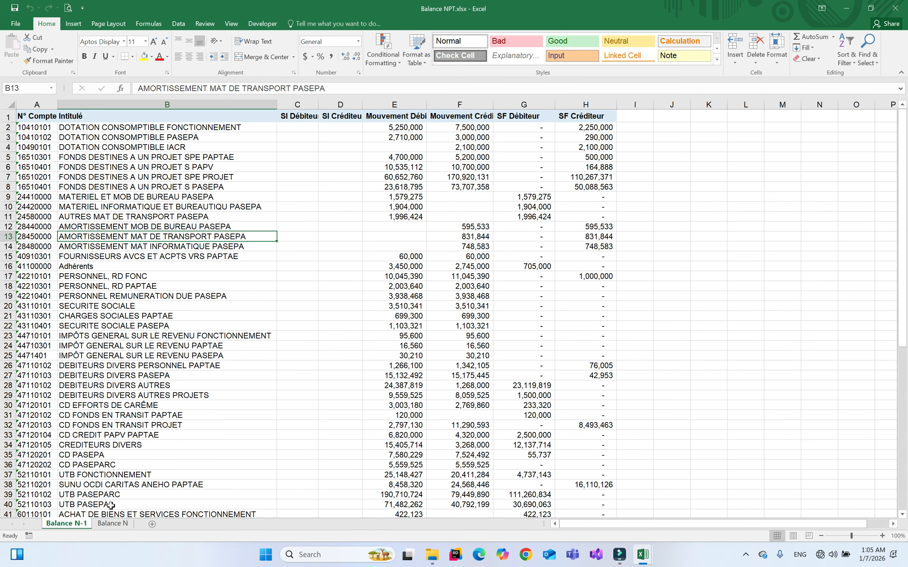
double_click(66, 523)
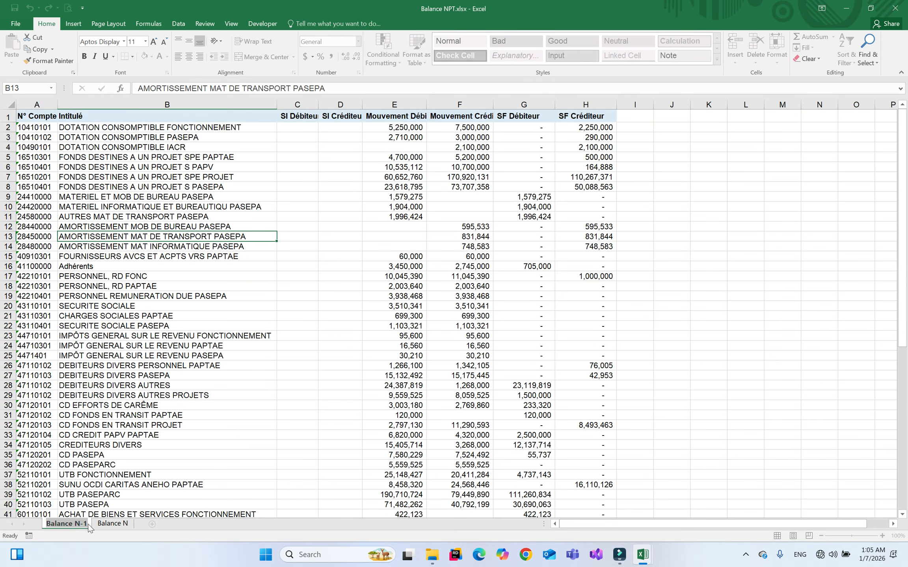
type("Balance")
key("Return")
type("2924")
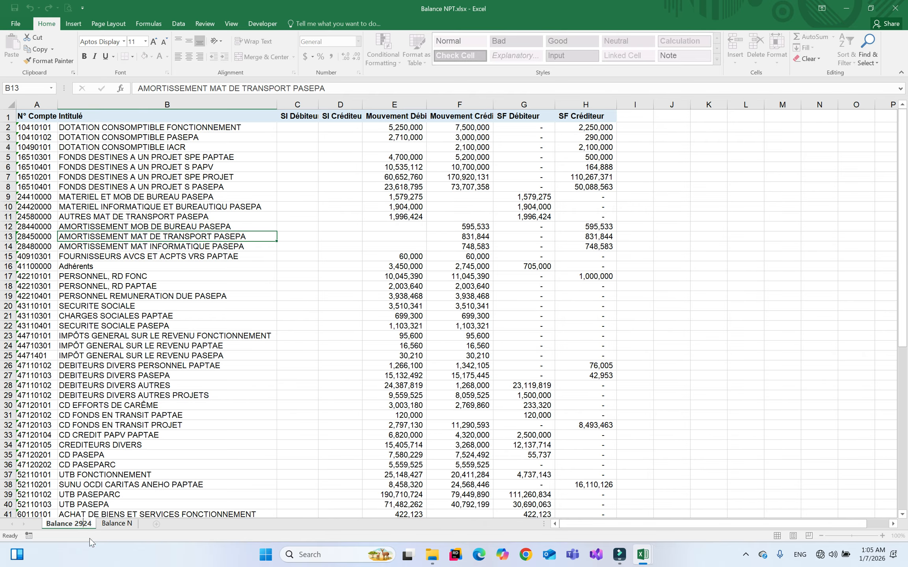
left_click(117, 526)
Rename the Balance N sheet to Balance 2025, then return to Balance 2024 at cell J26
double_click(118, 526)
key("End")
key("BackSpace")
key("BackSpace")
type("2025")
key("Return")
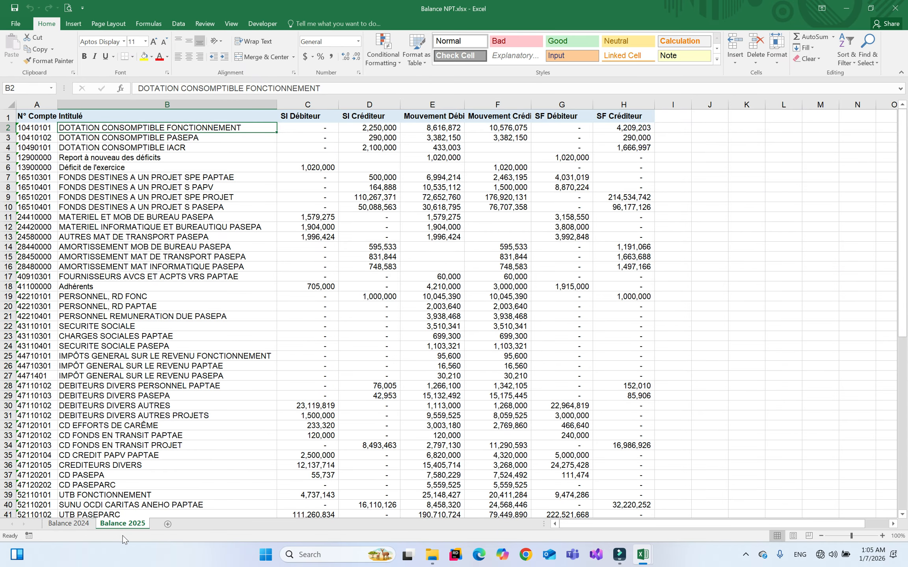
key("ctrl+Page_Up")
left_click(126, 523)
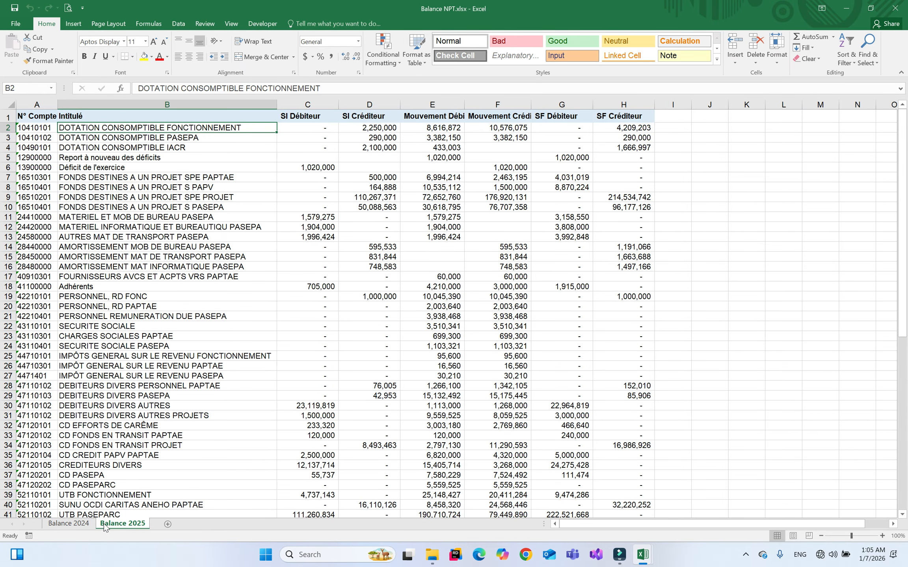
left_click(76, 523)
left_click(670, 367)
In the Liasse workbook, add a new blank sheet named Balance N-1
mouse_move(642, 554)
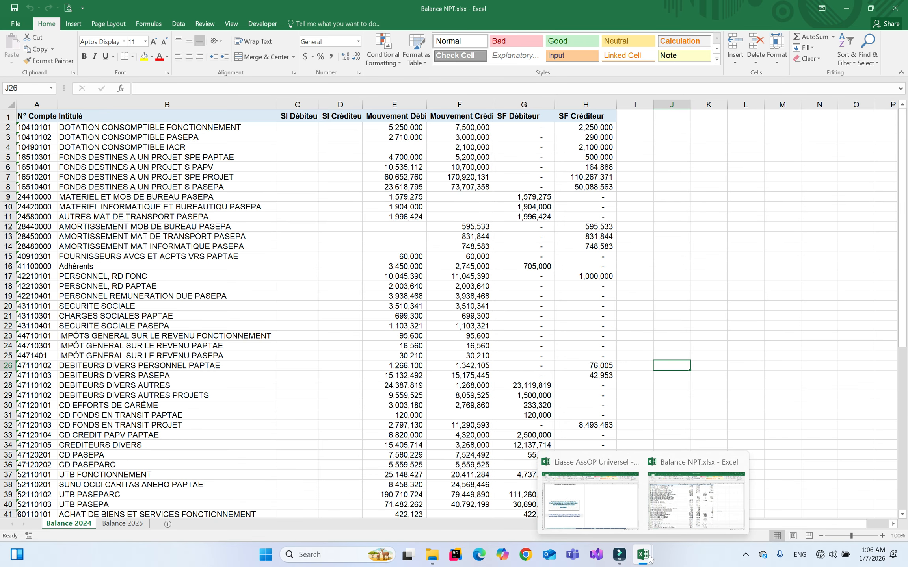
left_click(594, 507)
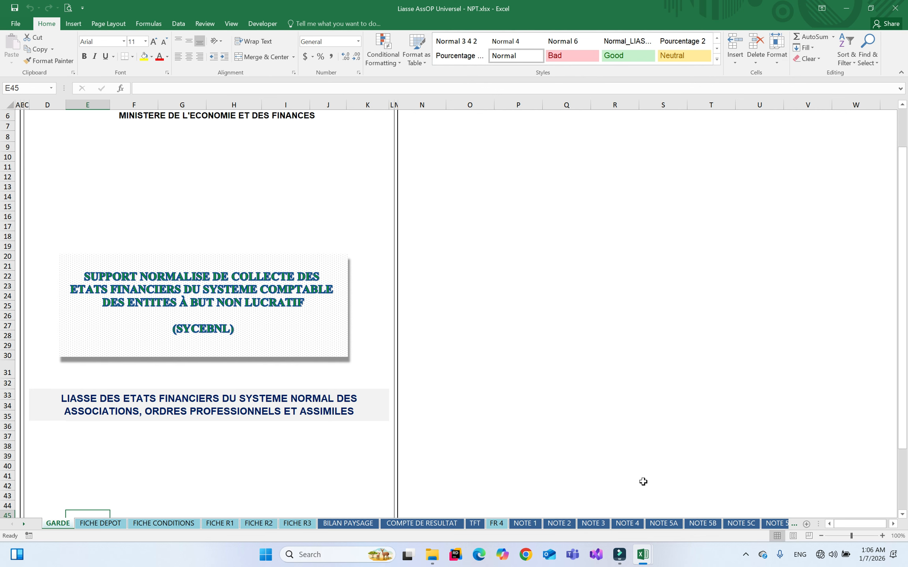
left_click(806, 524)
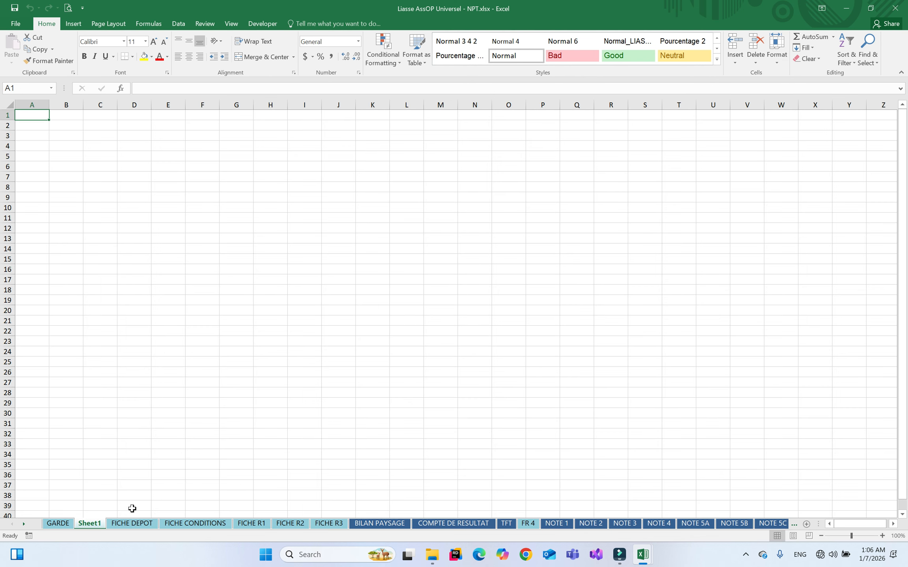
double_click(90, 524)
type("Balance")
key("Return")
type("N-1")
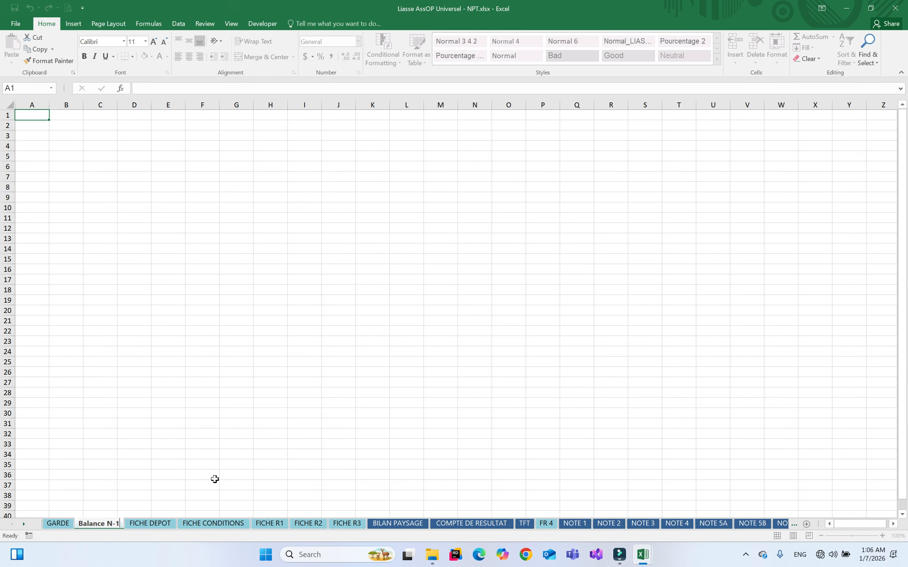
left_click(146, 523)
left_click(120, 525)
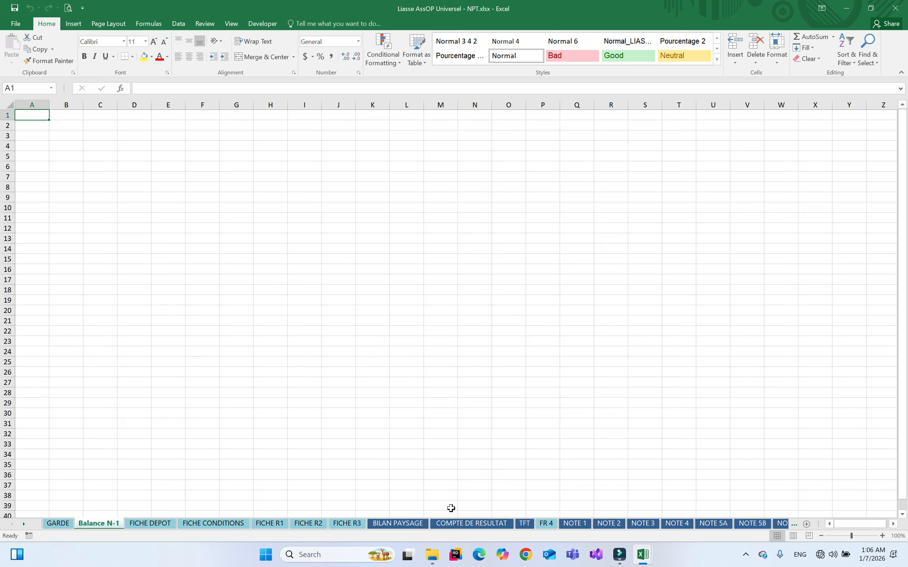
Add a second blank sheet named Balance N
left_click(806, 524)
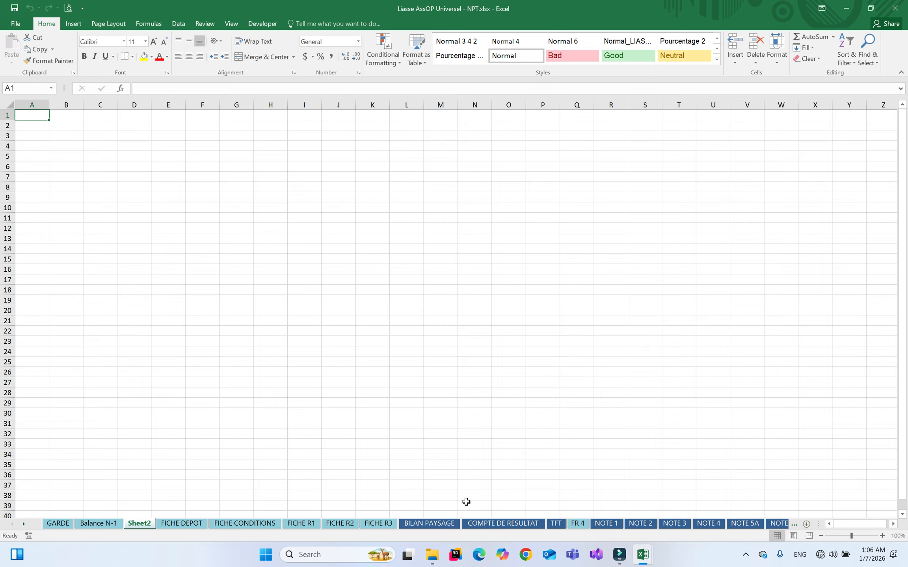
double_click(146, 523)
type("Bala")
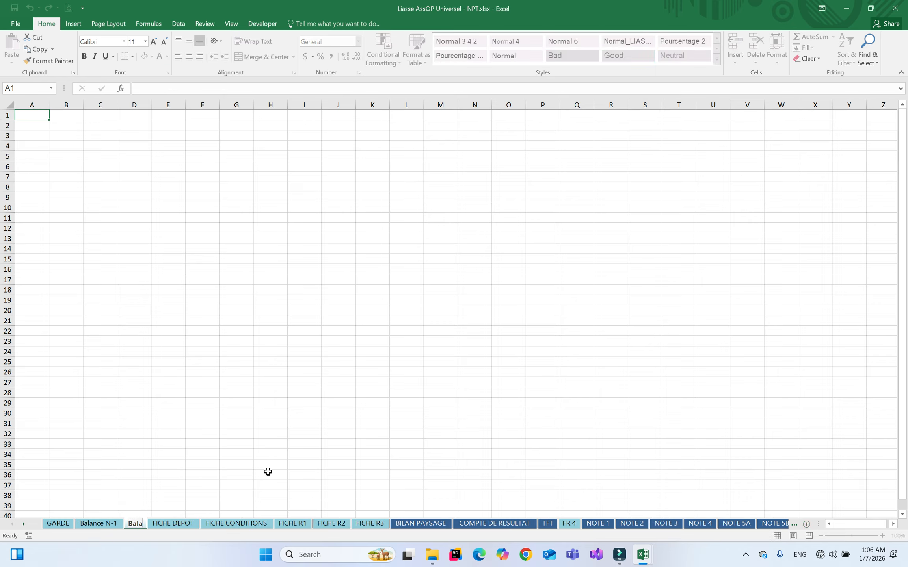
type("nce N")
key("Return")
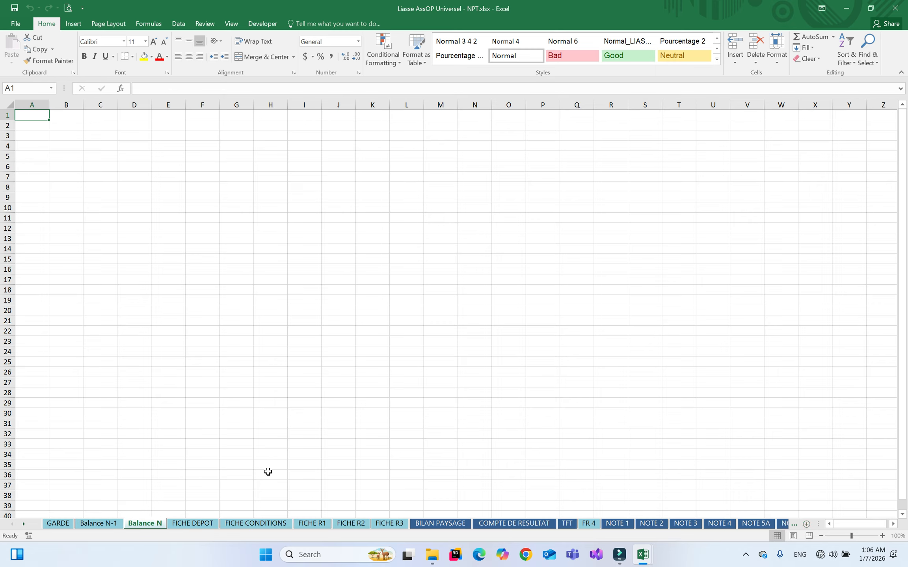
Move the Balance N-1 and Balance N sheets together in front of GARDE
left_click(101, 526)
left_click(136, 526, "ctrl")
left_click_drag(138, 525, 52, 524)
left_click(114, 526)
left_click(71, 524)
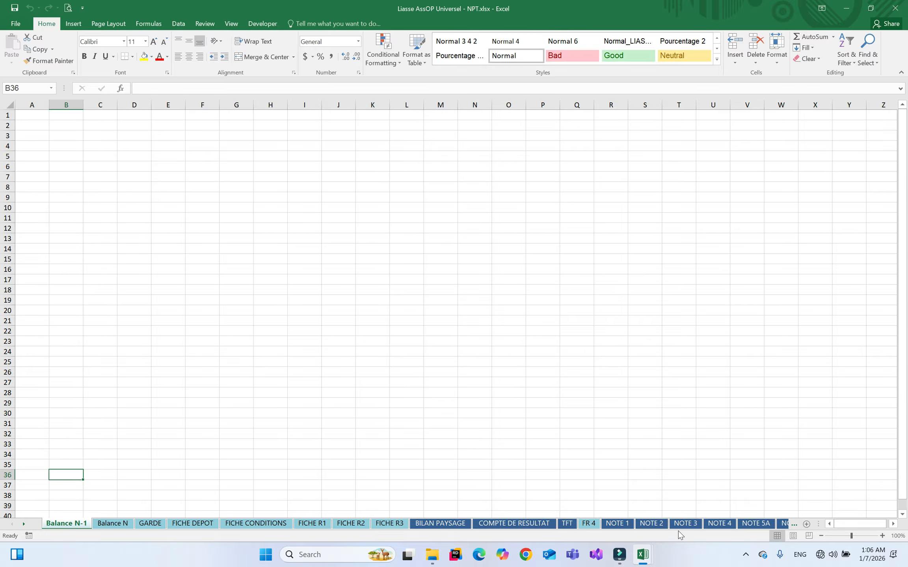
Copy the whole Balance 2024 table from A1 in Balance NPT, then return to the Liasse workbook
mouse_move(641, 562)
left_click(683, 508)
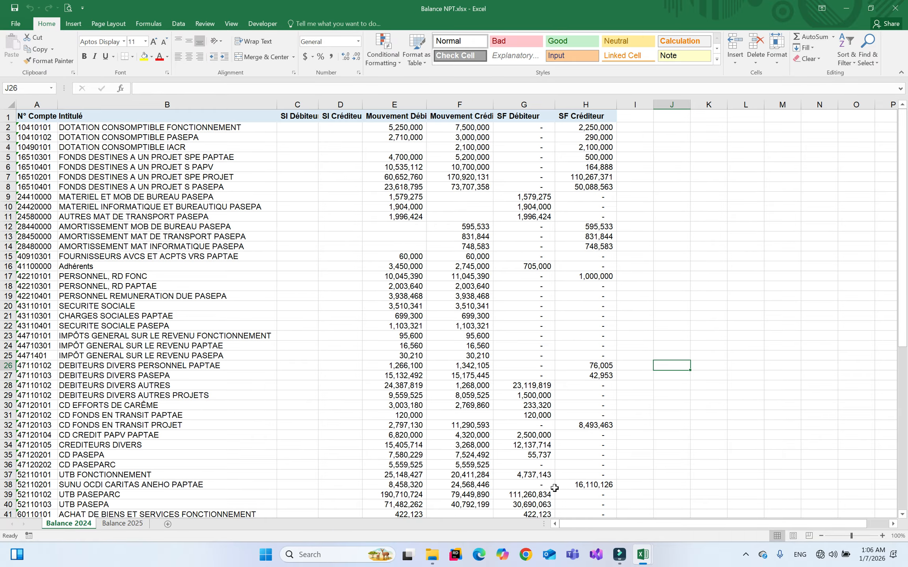
left_click(34, 117)
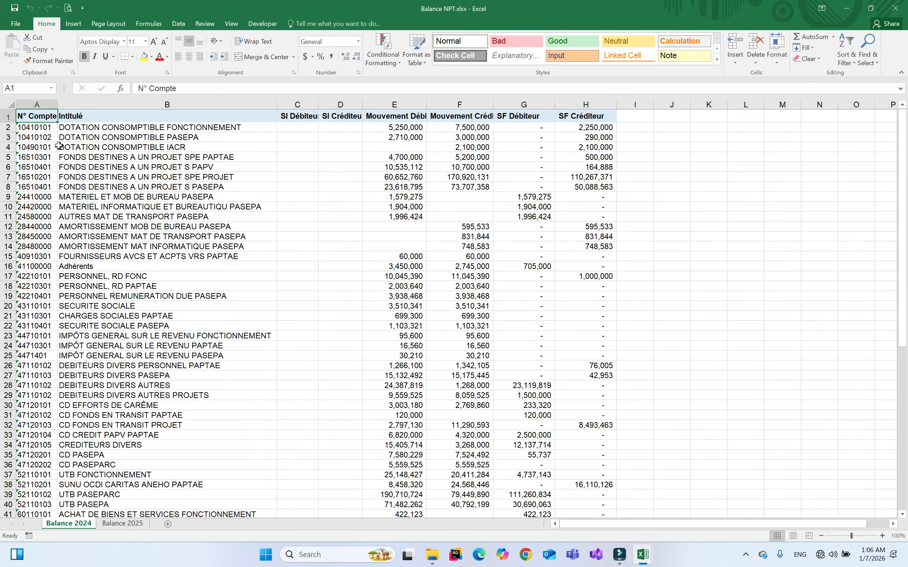
key("ctrl+shift+End")
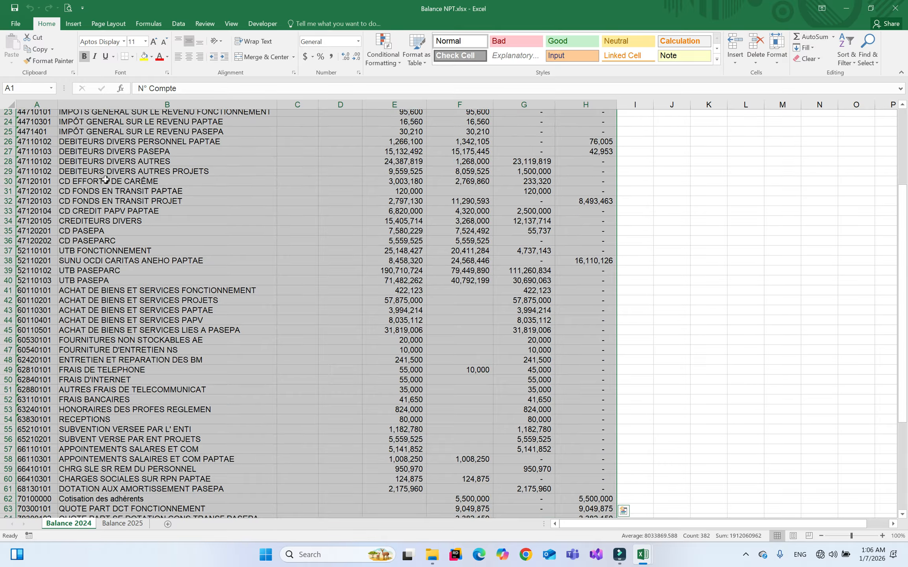
key("ctrl+c")
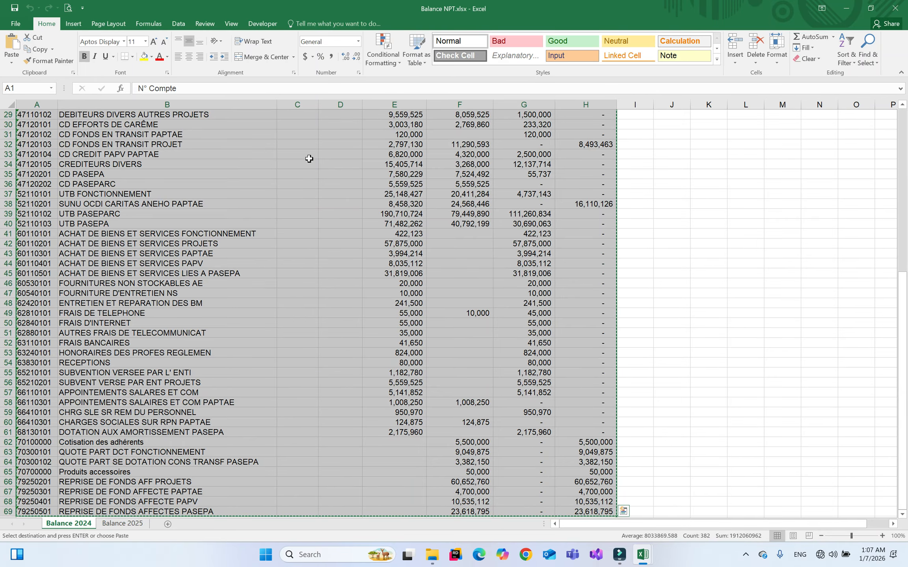
mouse_move(641, 556)
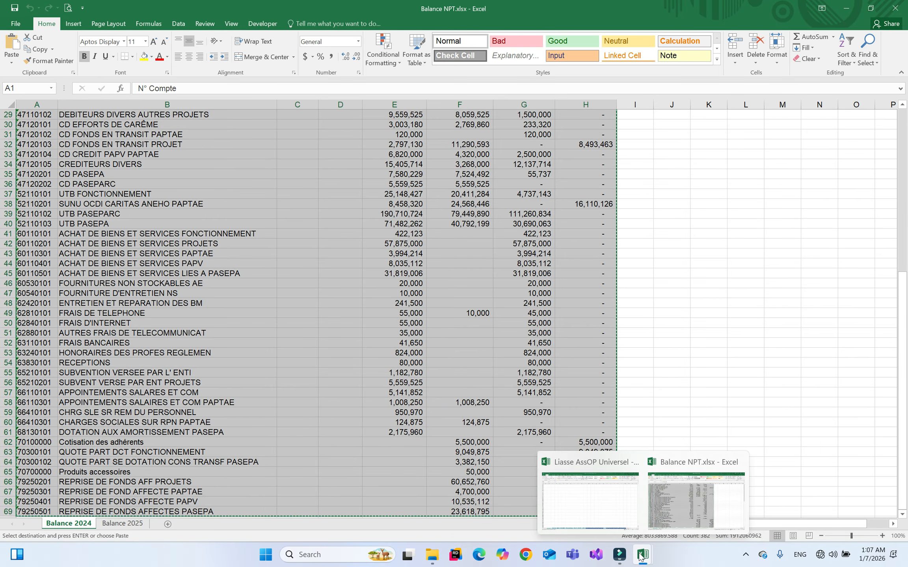
left_click(608, 507)
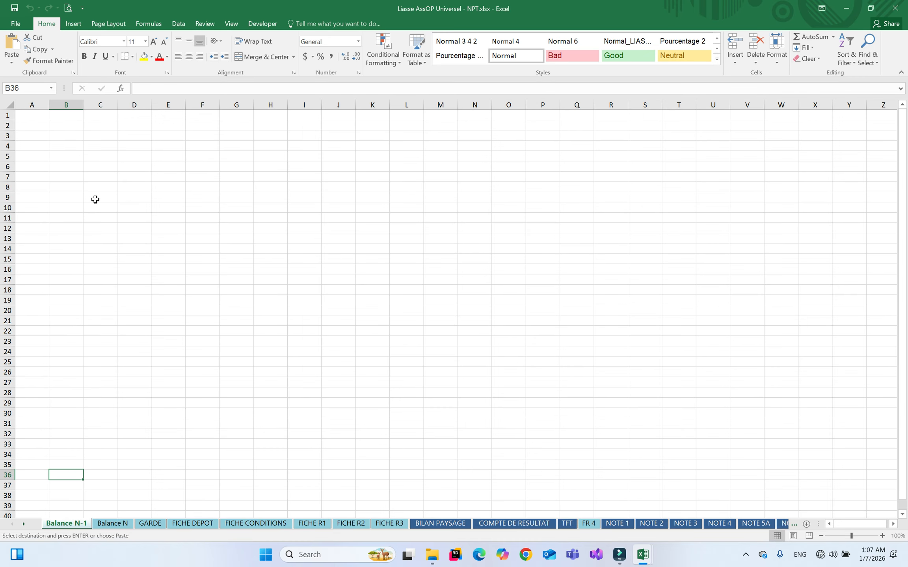
Paste the copied Balance 2024 trial balance at cell A1 of Balance N-1
left_click(33, 116)
right_click(32, 115)
left_click(68, 159)
left_click(353, 191)
AutoFit columns A through H to their contents
left_click_drag(32, 105, 290, 105)
double_click(290, 105)
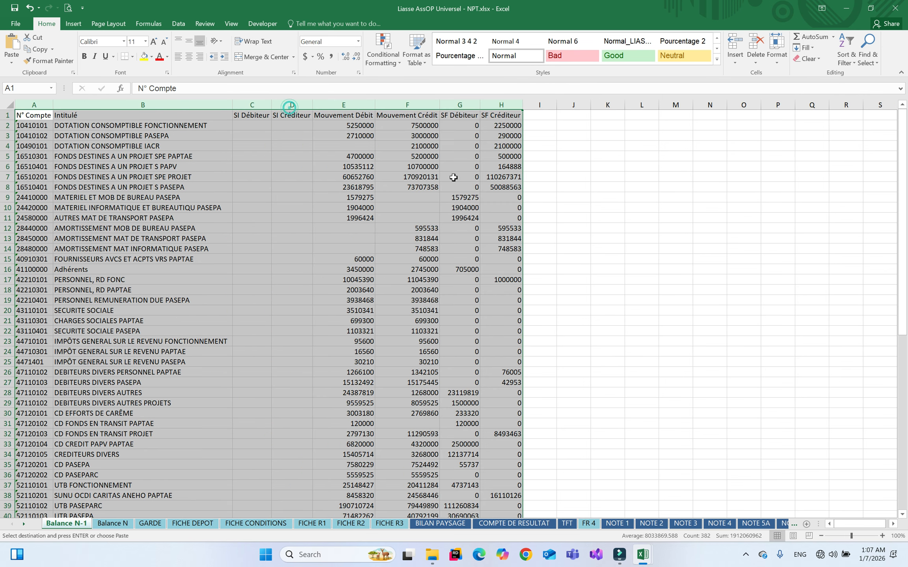
left_click(585, 199)
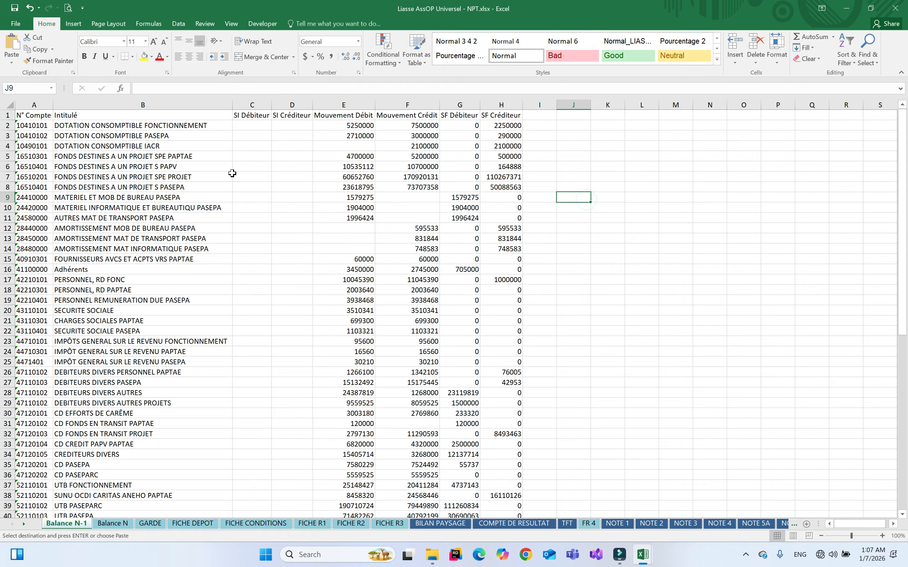
left_click(6, 125)
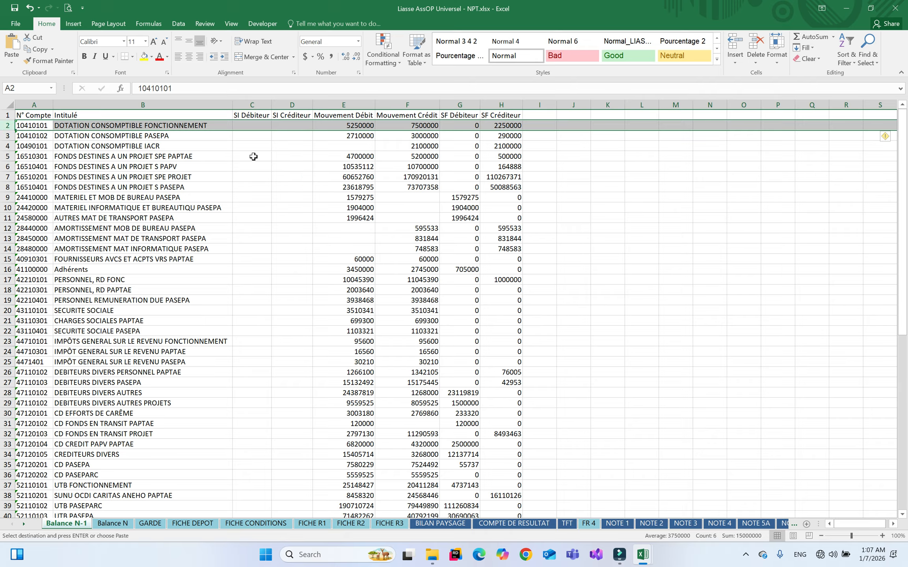
Delete the column headings in A1:H1 of the Balance N-1 sheet
left_click(33, 115)
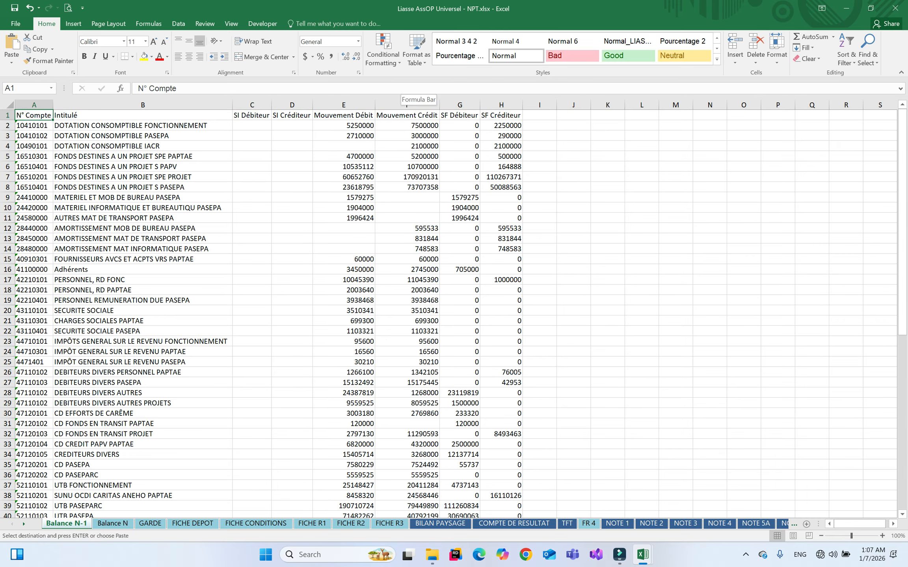
left_click_drag(41, 115, 516, 115)
key("Delete")
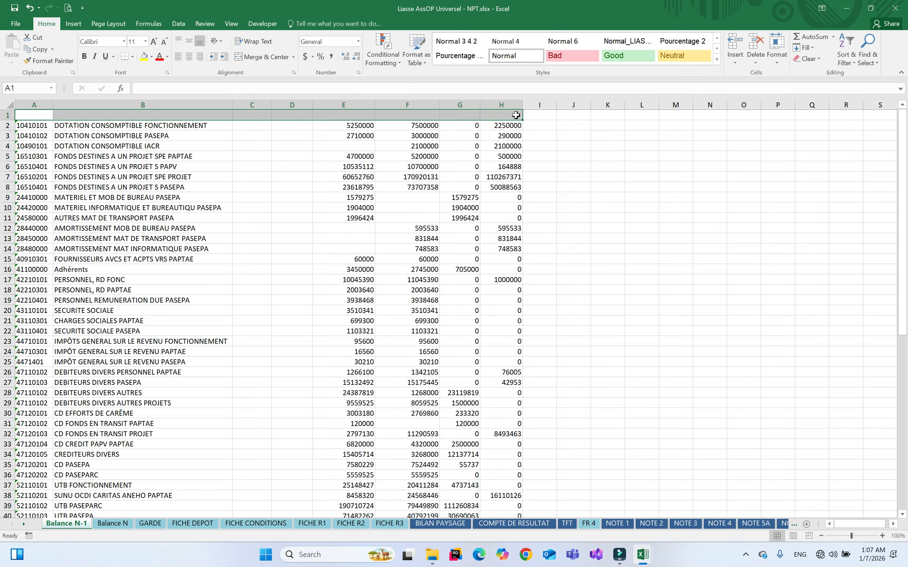
left_click(246, 185)
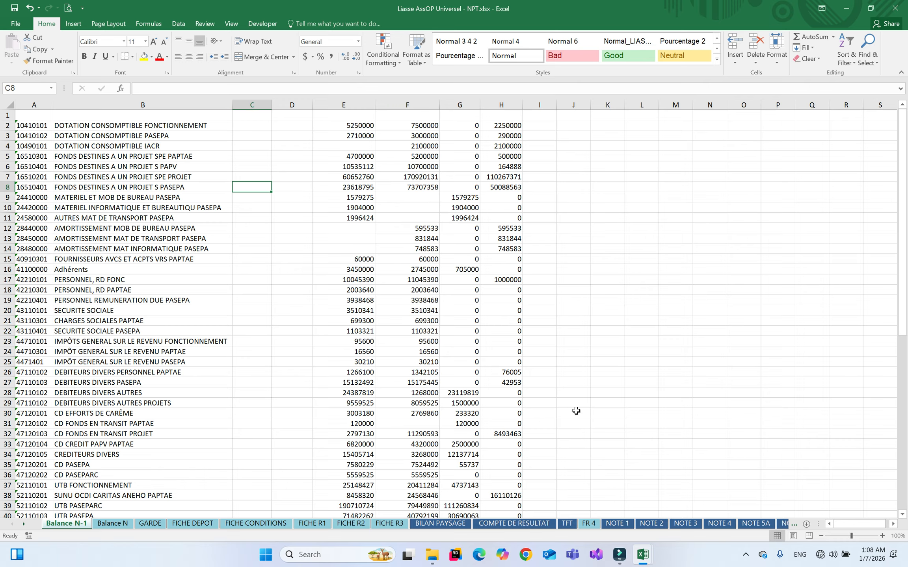
Copy the whole Balance 2025 table from A1 in the Balance NPT workbook
mouse_move(646, 556)
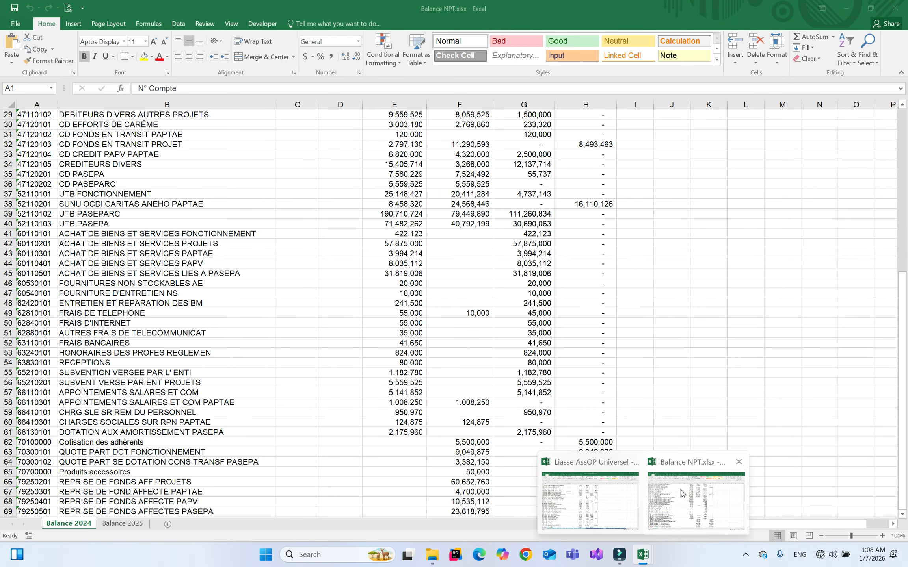
left_click(648, 491)
left_click(123, 523)
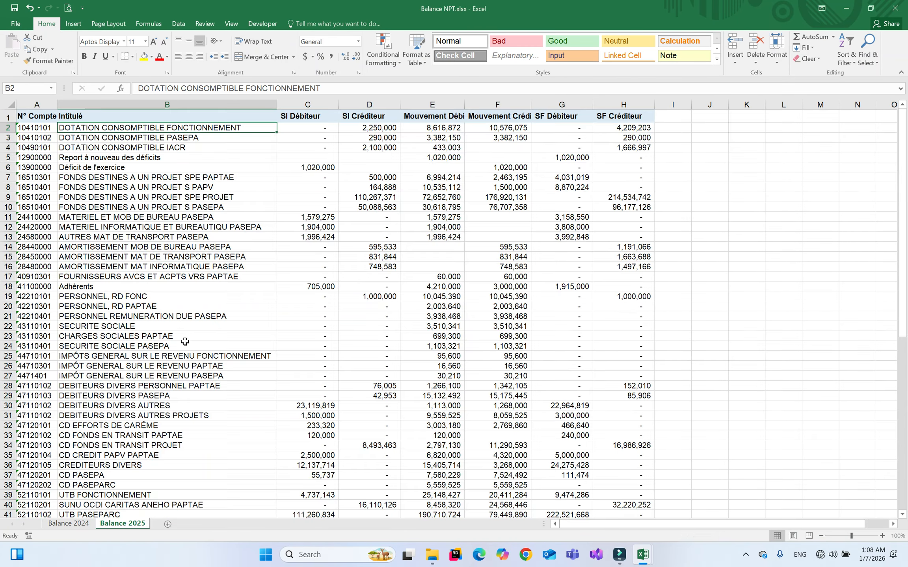
left_click(51, 119)
key("ctrl+shift+End")
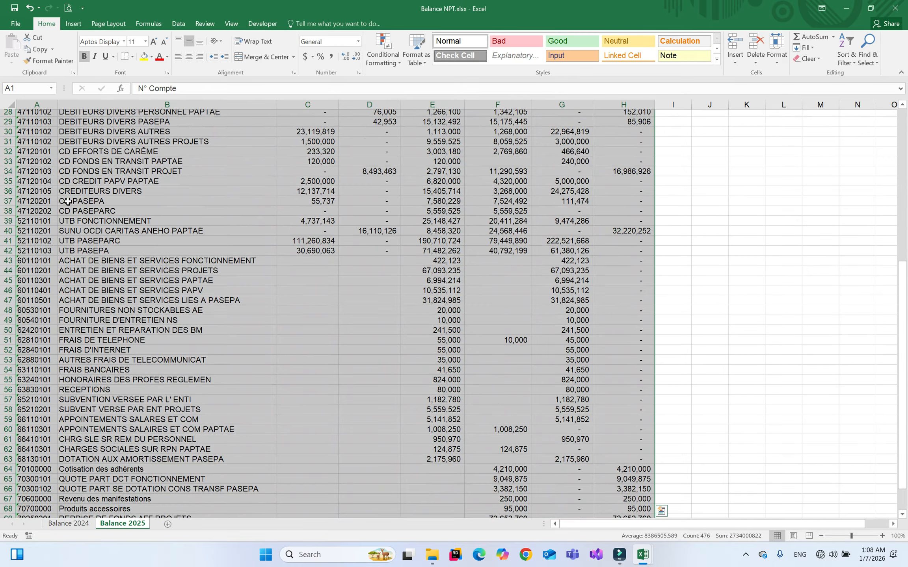
key("ctrl+c")
Paste it at A1 of the Liasse's Balance N sheet and AutoFit columns A–H
mouse_move(641, 557)
left_click(590, 521)
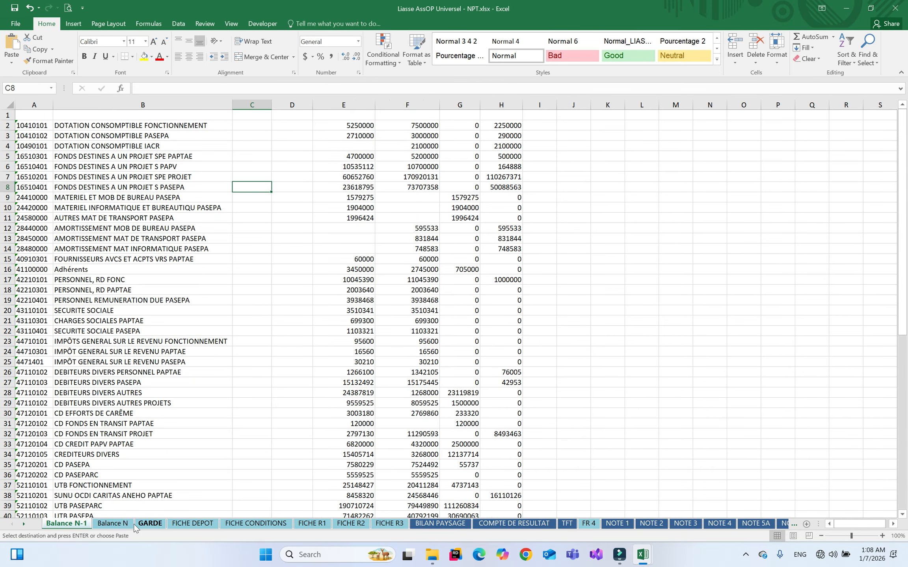
left_click(113, 523)
right_click(30, 115)
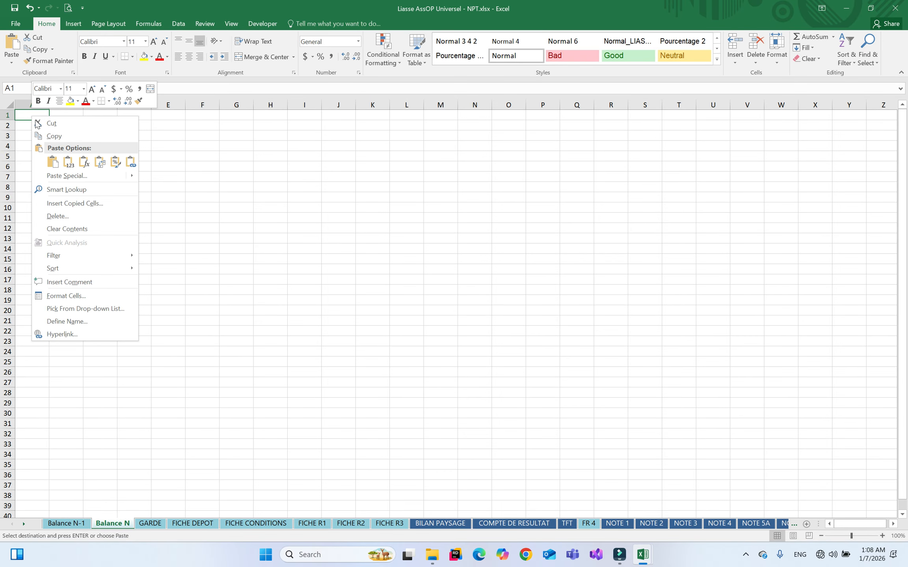
left_click(65, 157)
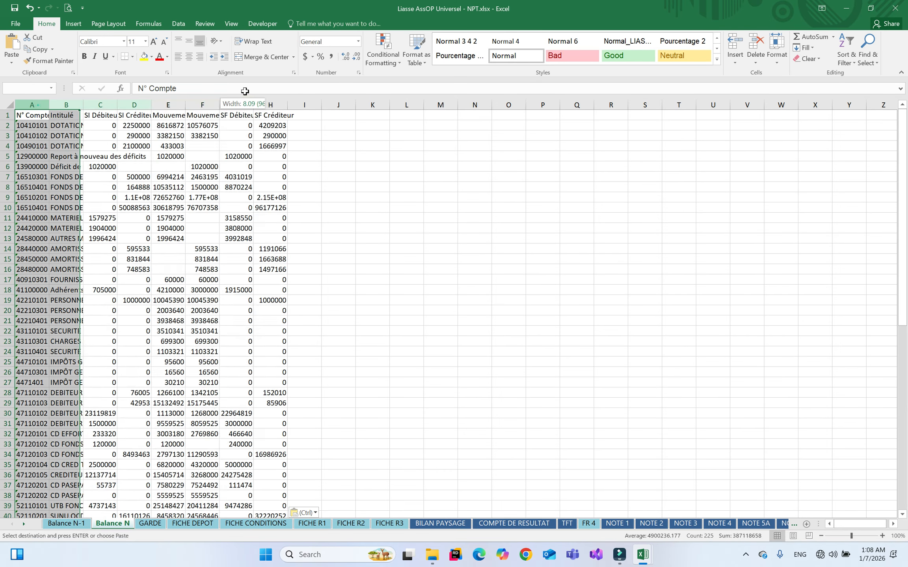
double_click(287, 104)
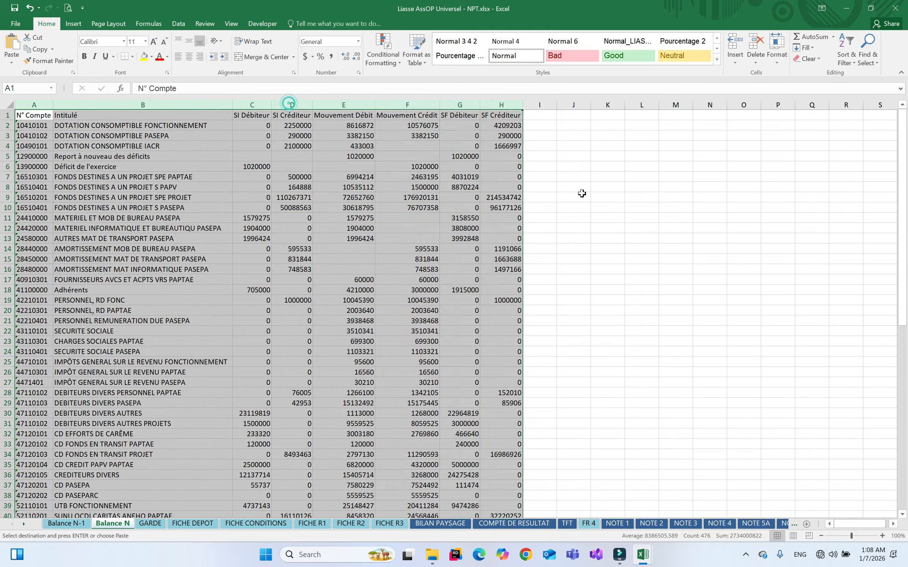
left_click(587, 197)
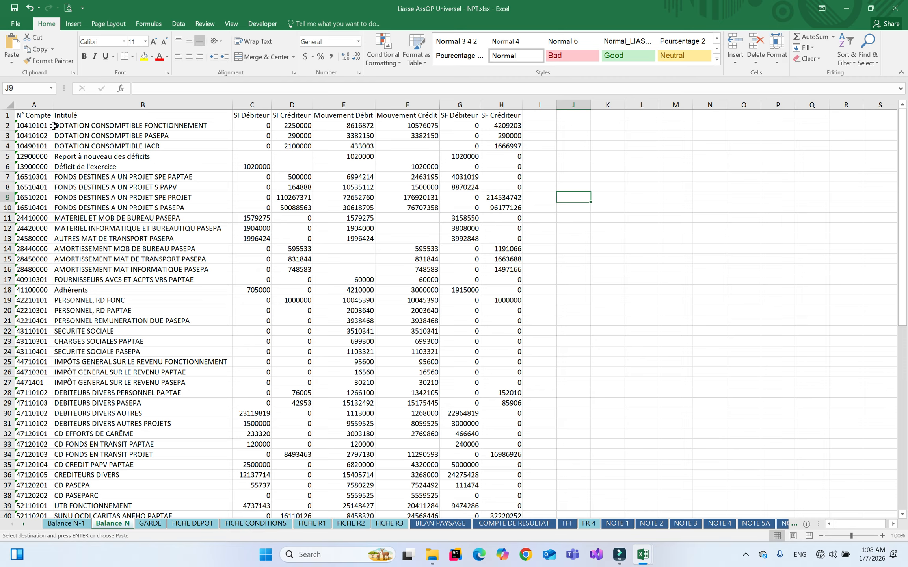
Compare Balance N with Balance N-1 by switching between the two sheets, then save the workbook
left_click_drag(9, 125, 176, 150)
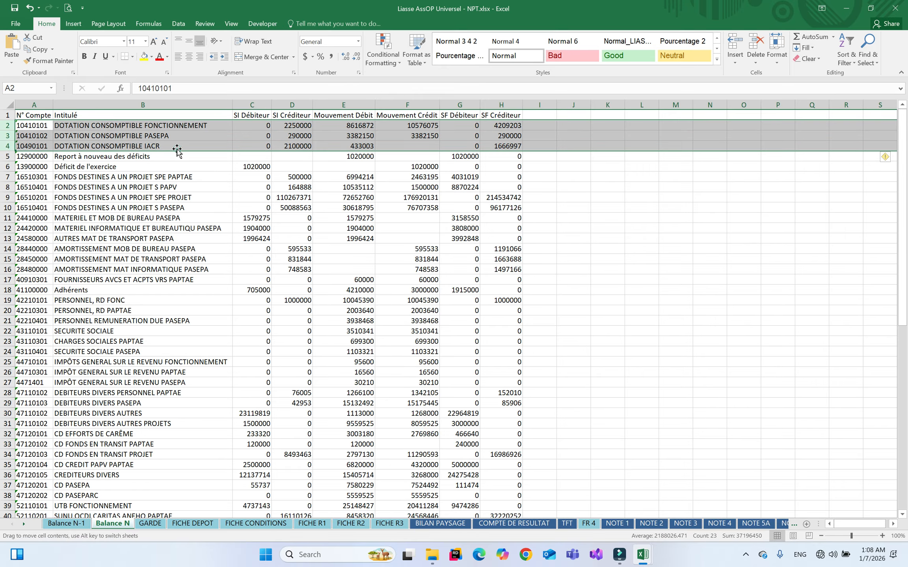
left_click(42, 126)
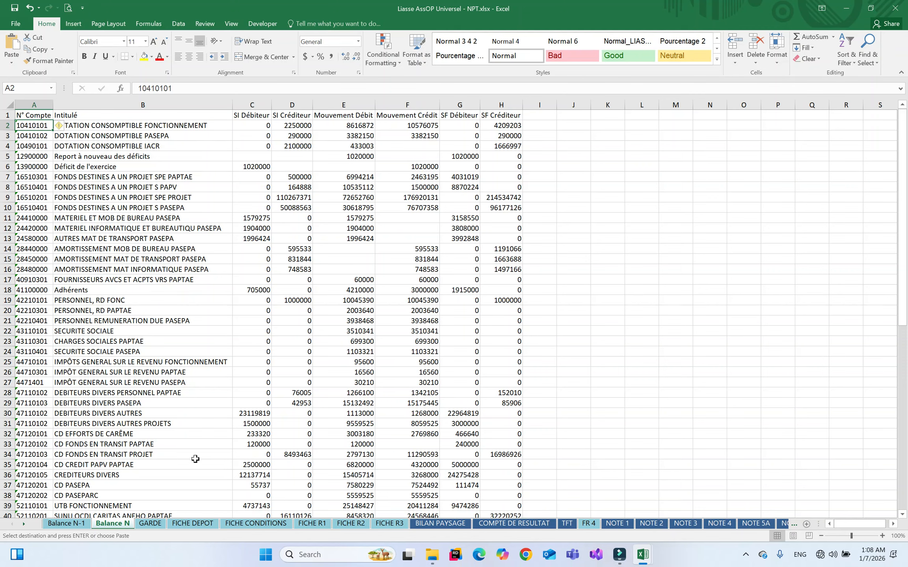
left_click(65, 524)
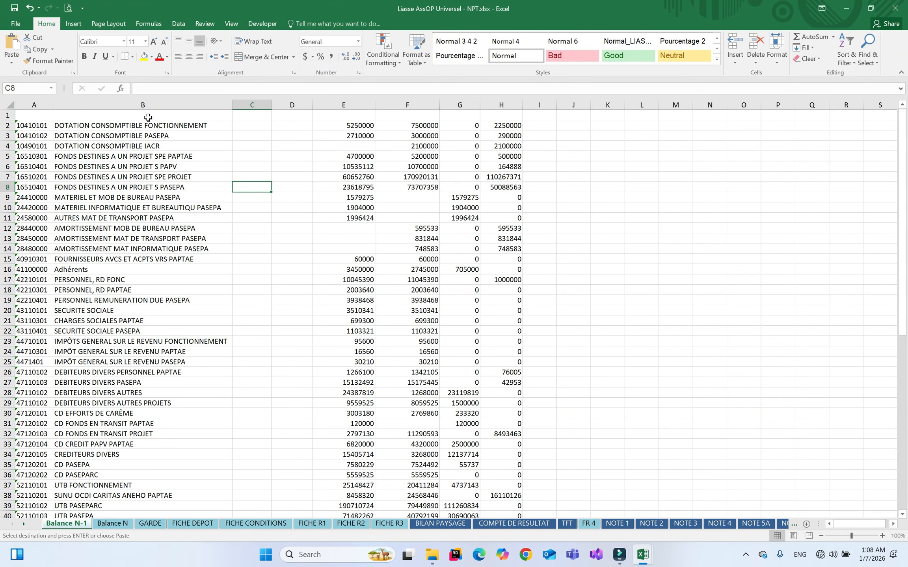
left_click(117, 524)
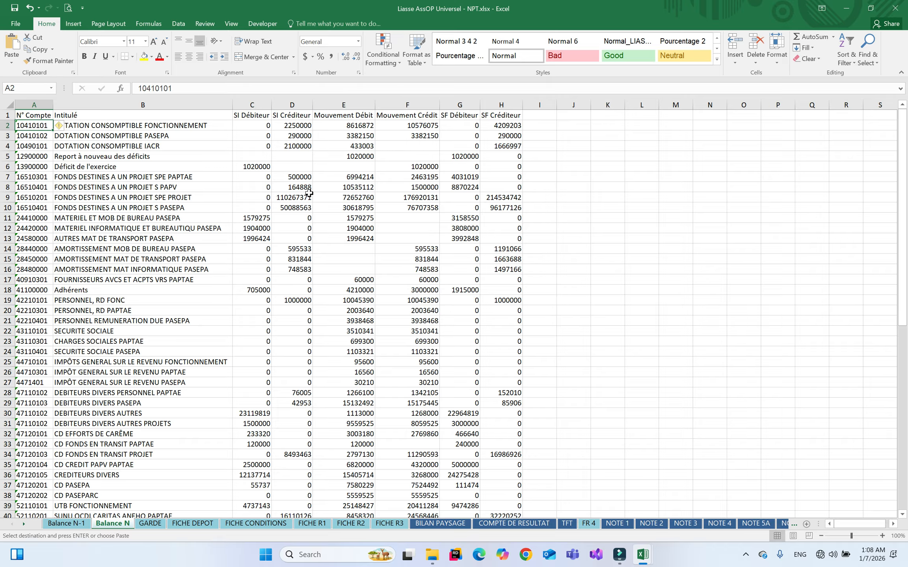
left_click(79, 524)
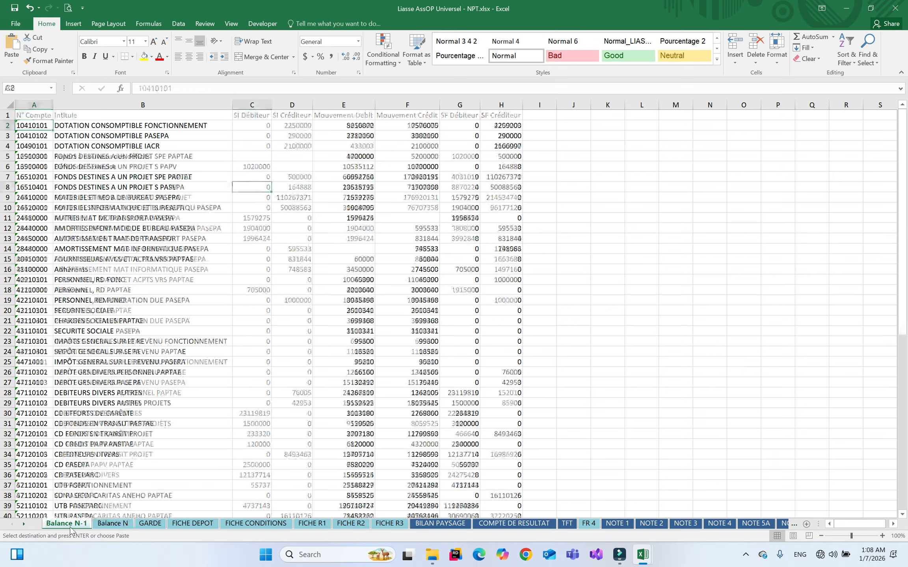
left_click(113, 525)
left_click(73, 526)
left_click(111, 525)
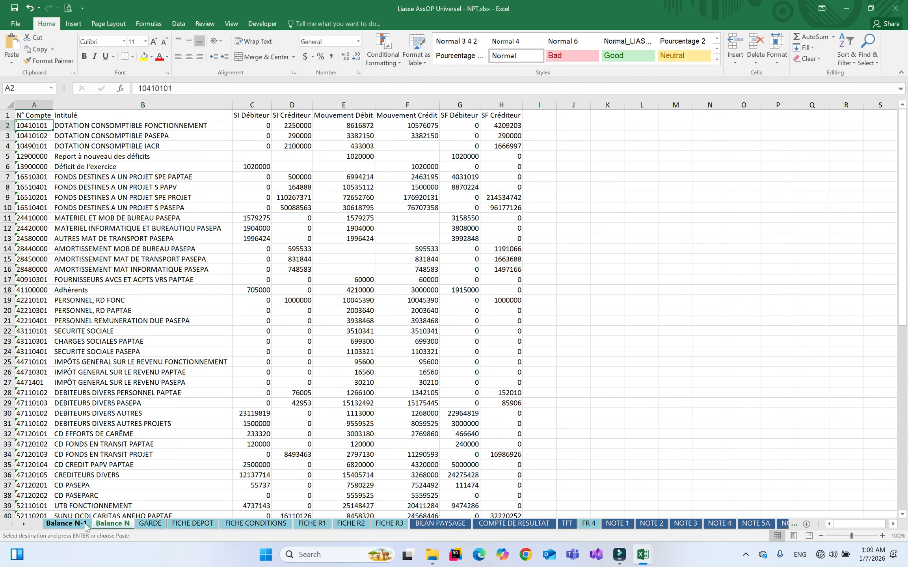
left_click(67, 525)
left_click(15, 6)
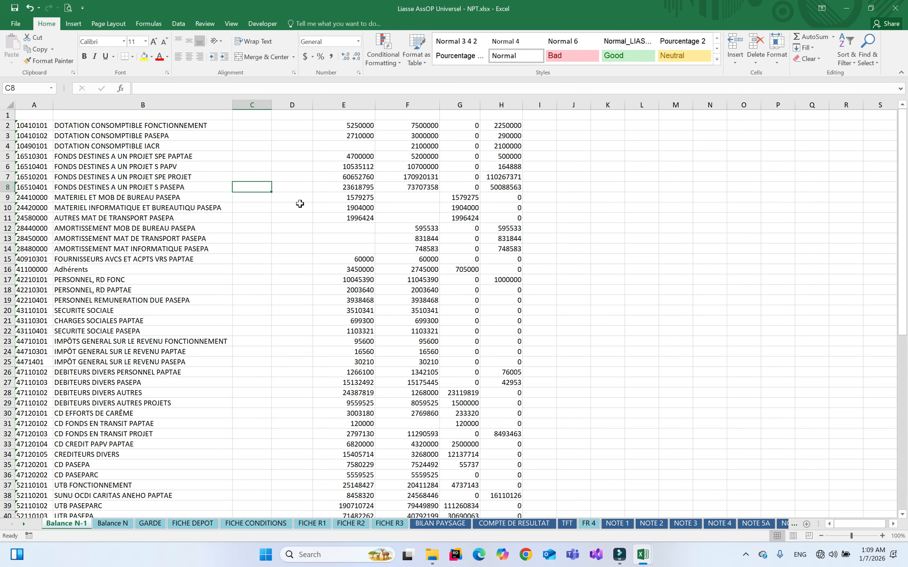
Browse the BILAN PAYSAGE, COMPTE DE RESULTAT, TFT, NOTE 5A and NOTE 5B sheets
left_click(452, 524)
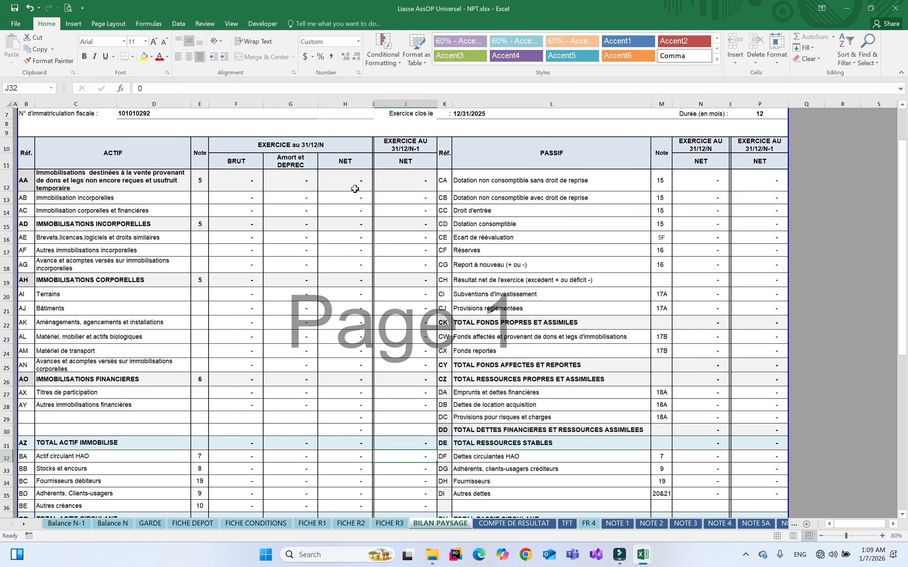
left_click(309, 197)
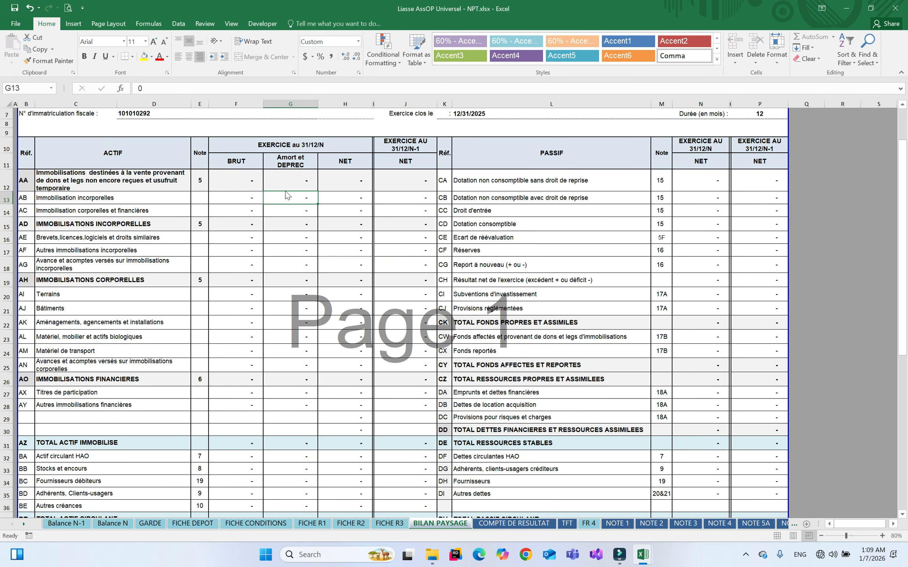
left_click(239, 196)
left_click(514, 524)
left_click(576, 525)
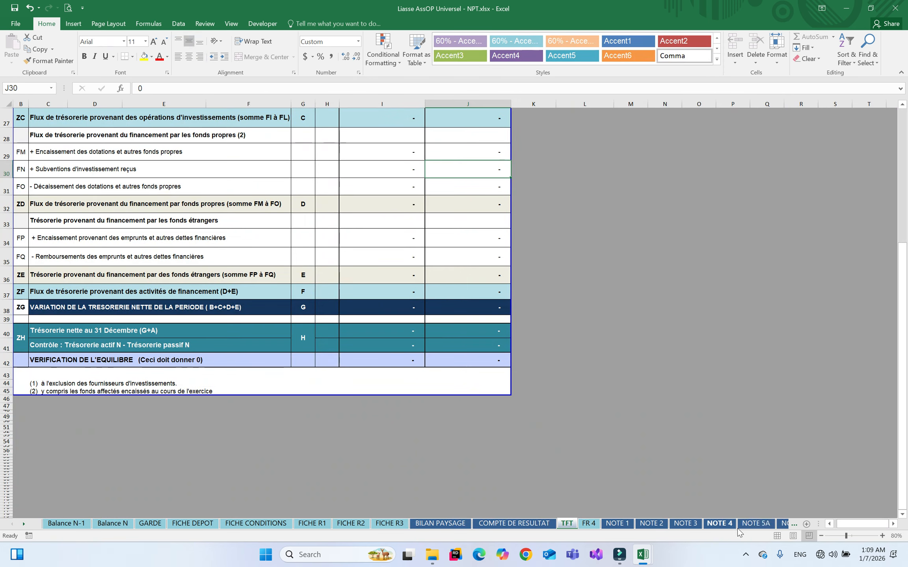
left_click(763, 525)
left_click(786, 523)
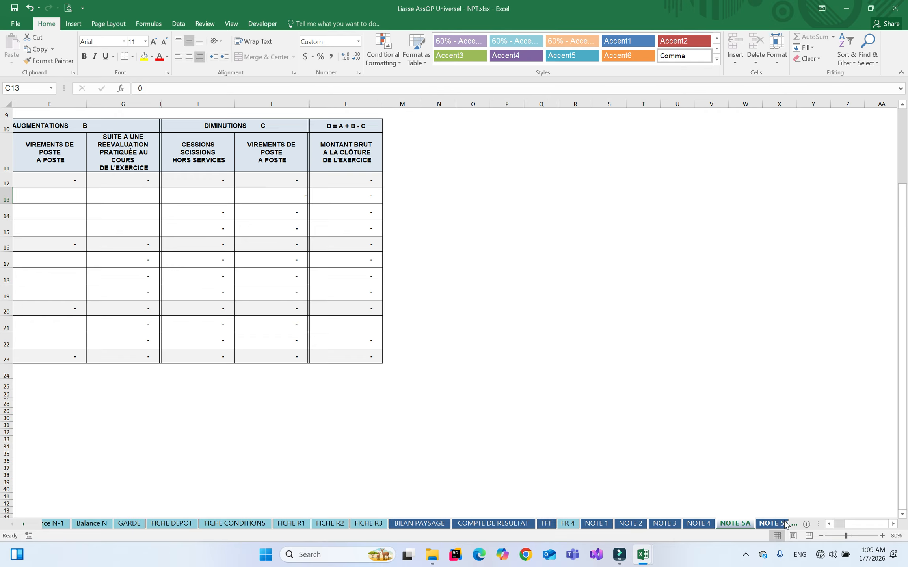
Use the sheet list to view NOTE 33 and NOTE 25, then return to Balance N-1
right_click(23, 523)
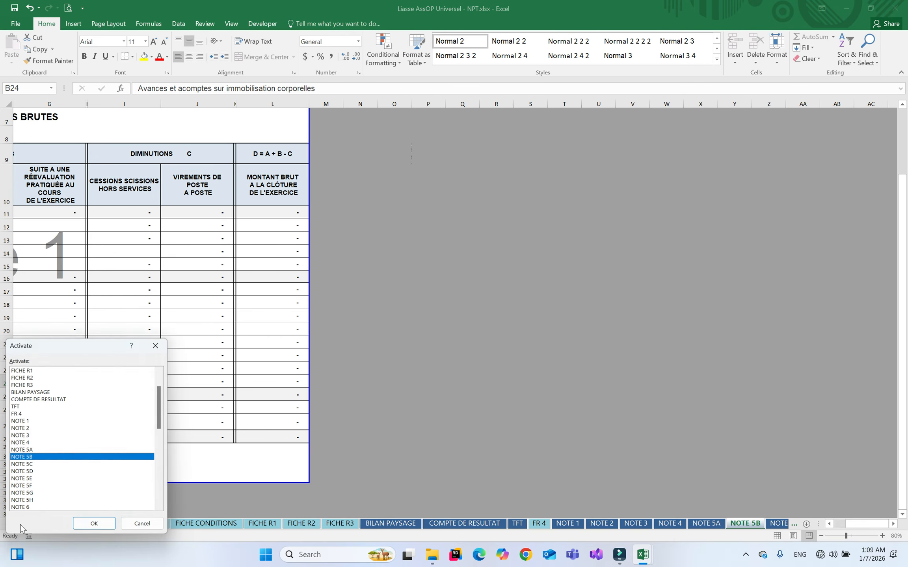
left_click_drag(163, 410, 163, 504)
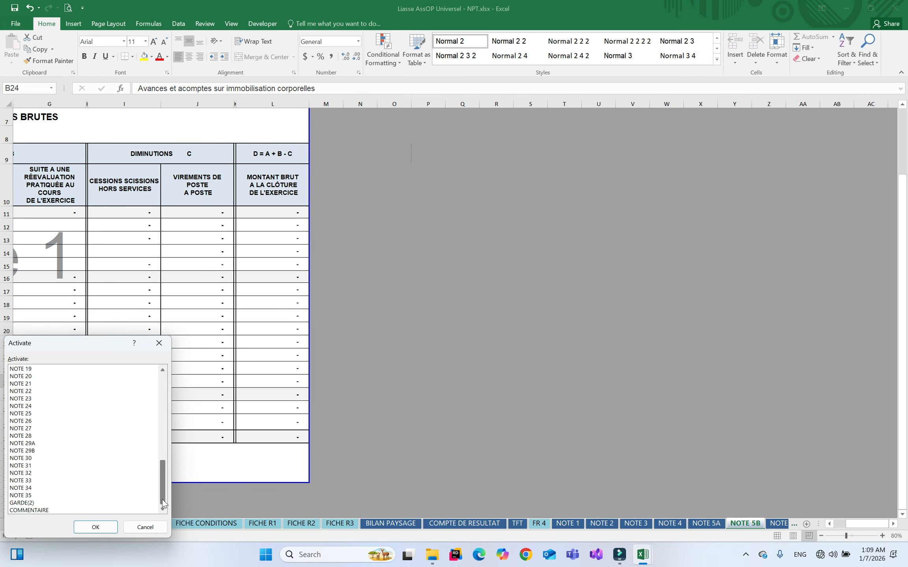
double_click(28, 481)
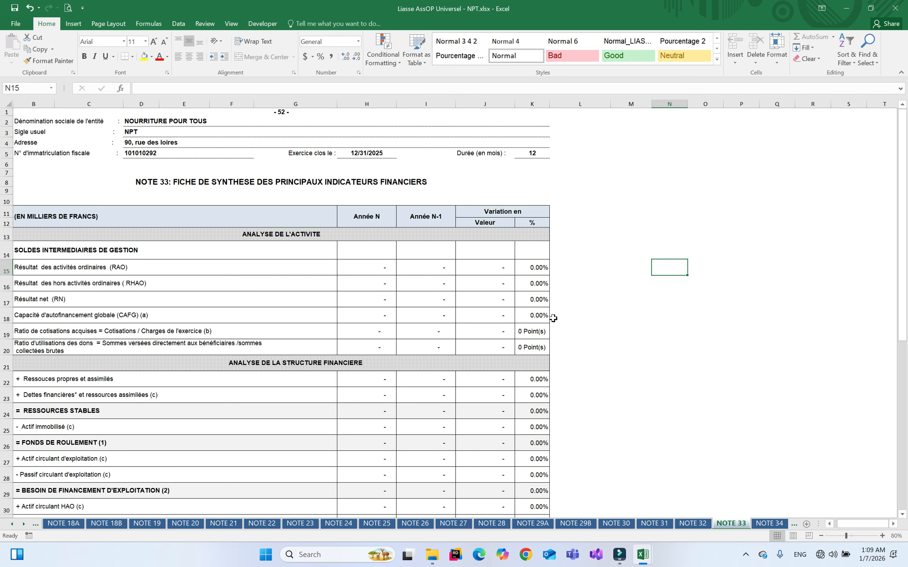
left_click(903, 453)
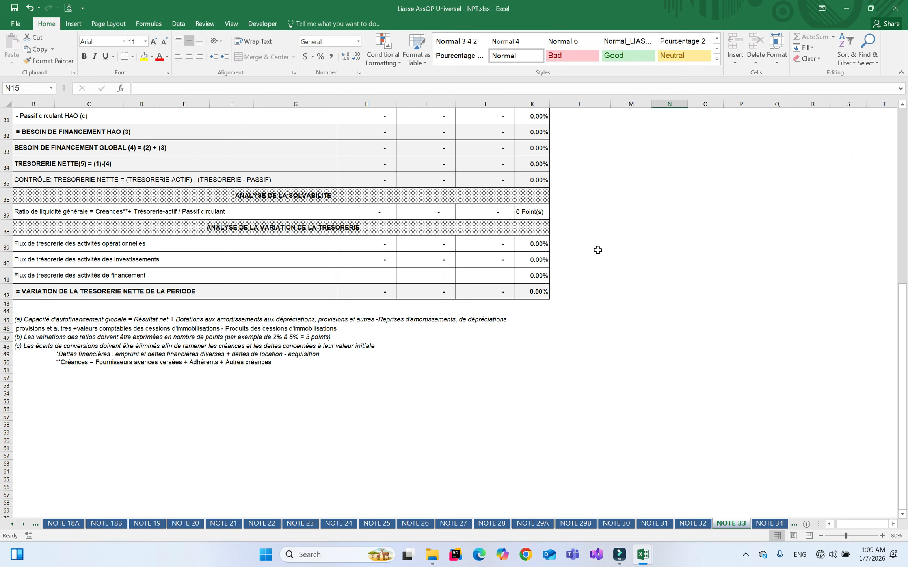
left_click(900, 129)
left_click(902, 132)
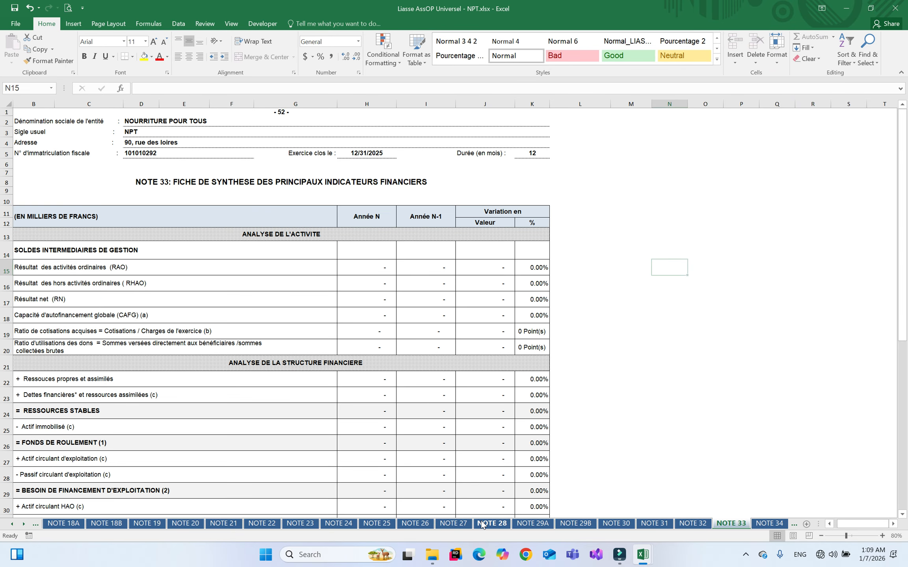
left_click(376, 523)
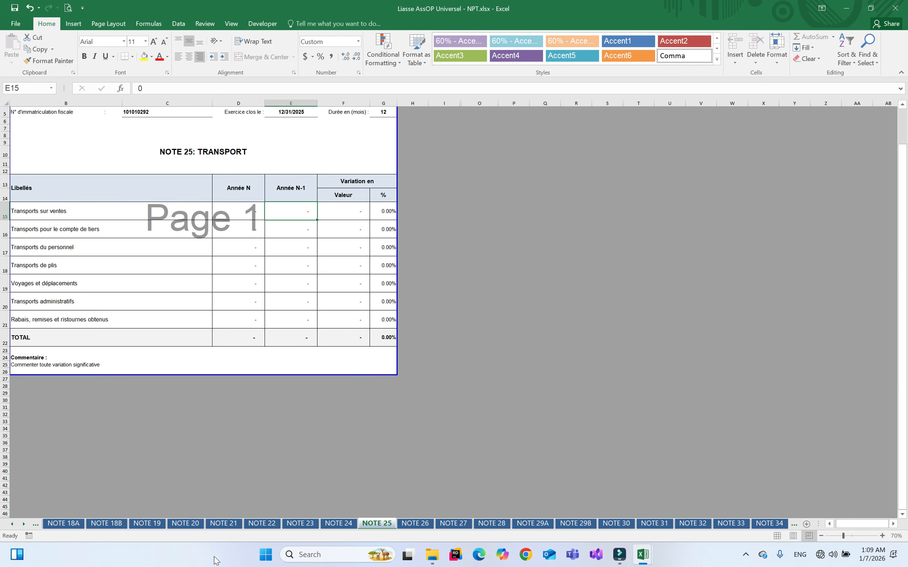
right_click(20, 525)
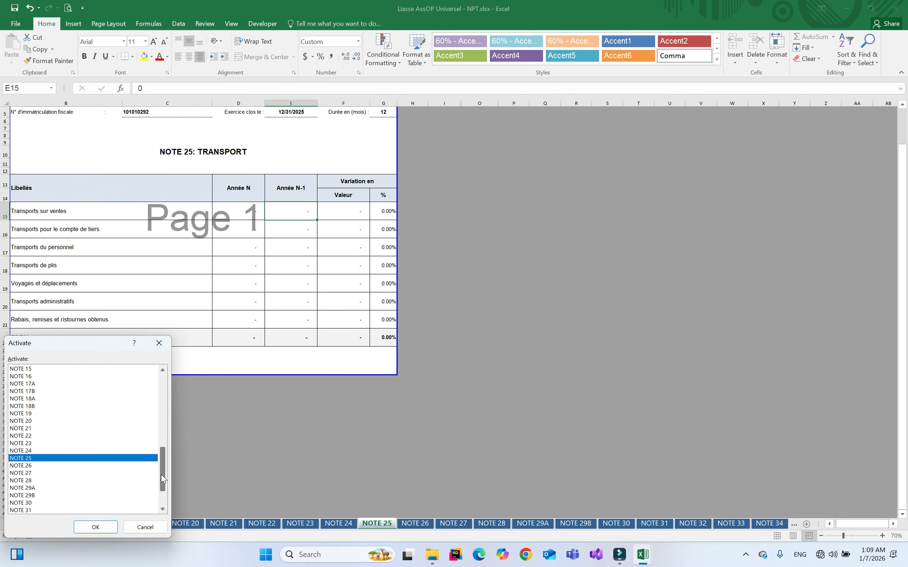
left_click_drag(162, 473, 157, 376)
double_click(25, 369)
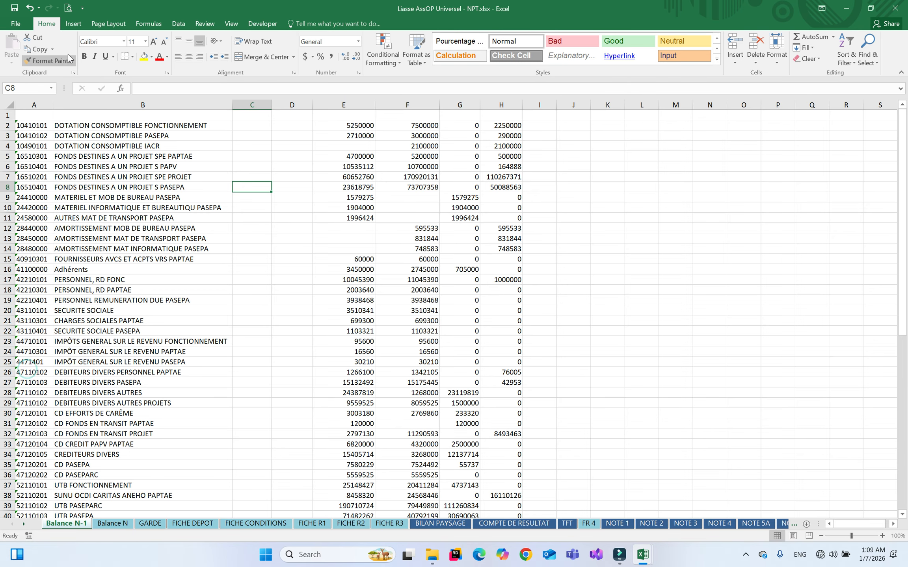
Close the liasse workbook and Excel, discarding changes to Balance NPT.xlsx
left_click(903, 5)
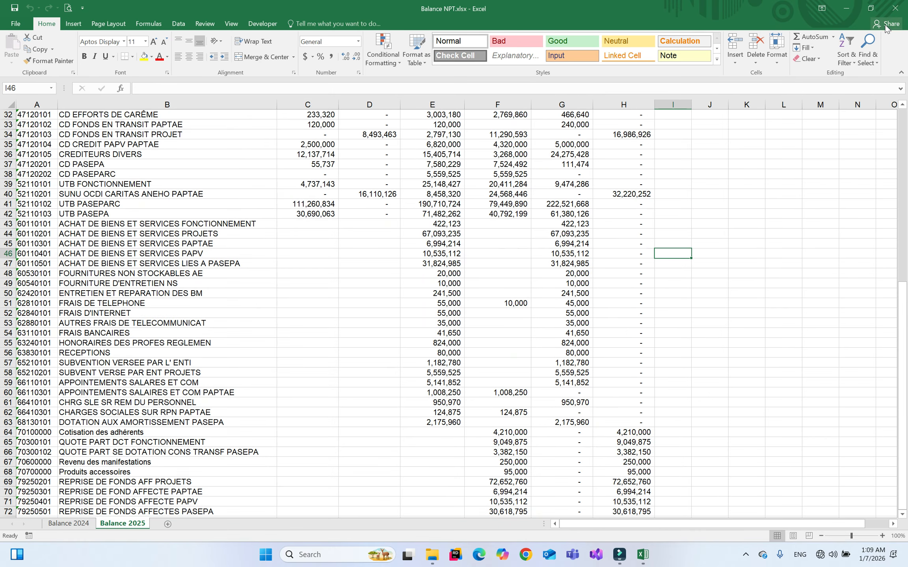
left_click(895, 8)
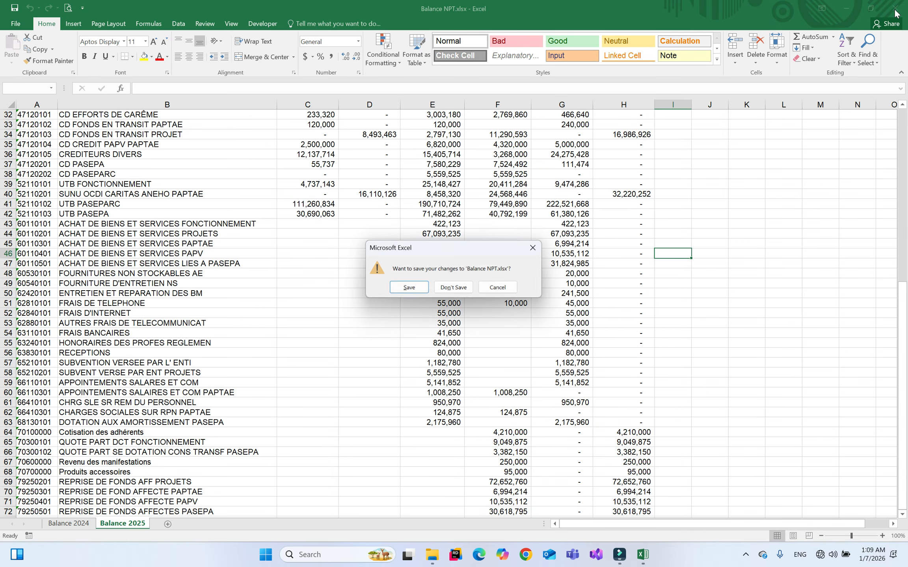
left_click(462, 289)
Check the saved files in the Liasses folder, then launch the GSoft ETAFI AssOP Universel shortcut from Demo
left_click(583, 278)
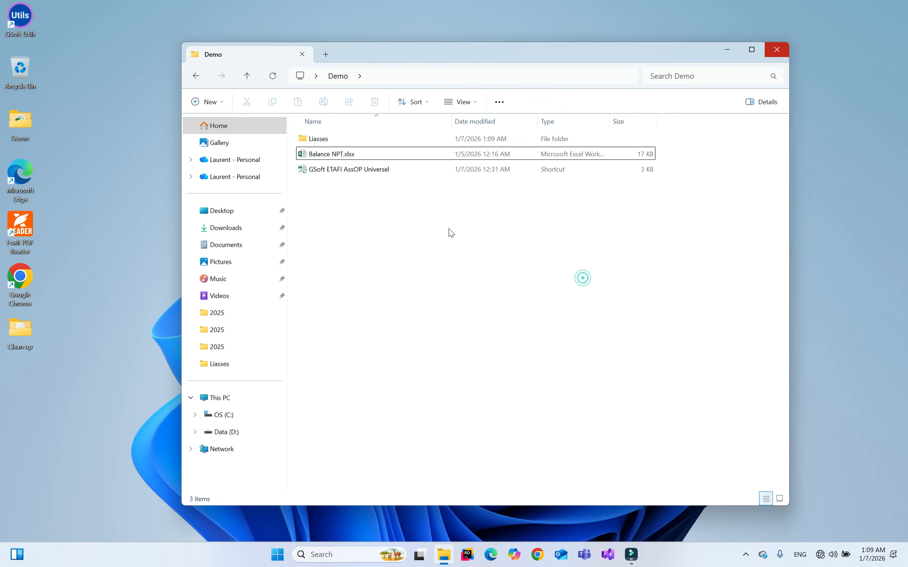
double_click(325, 142)
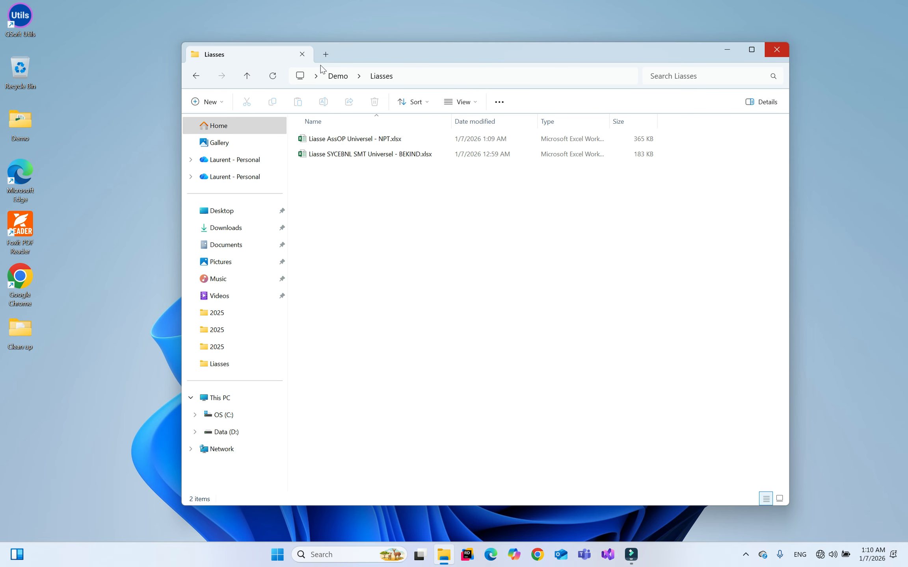
left_click(337, 76)
left_click(358, 172)
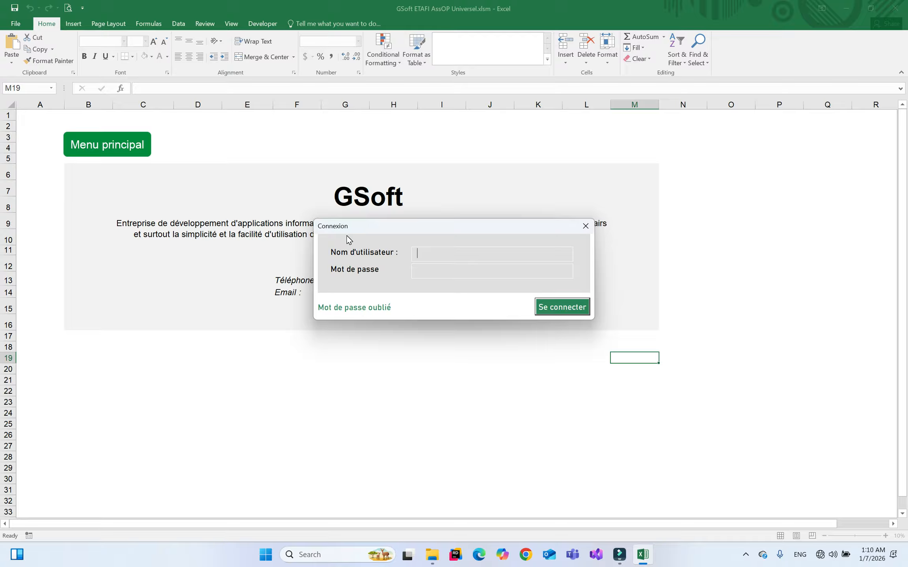
Log in to Connexion with the username and password, then bring up the Editer les états list (0 liasses)
type("komi")
key("Tab")
type("****")
key("Return")
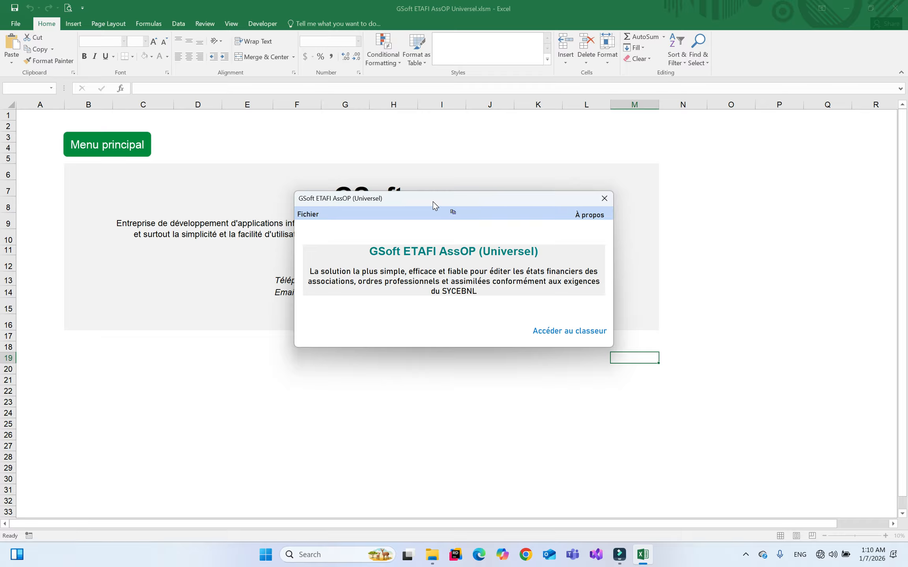
left_click(453, 212)
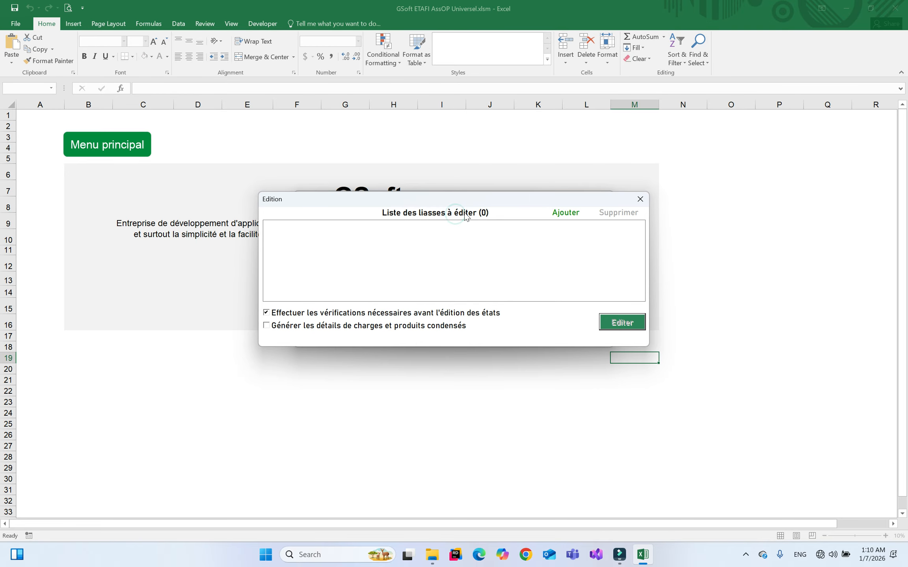
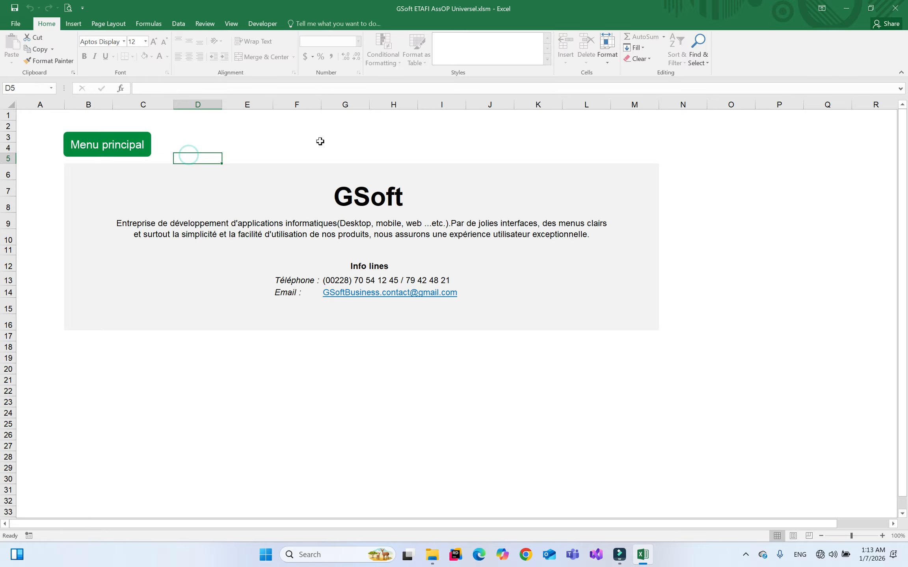
Close the GSoft ETAFI window from Menu principal without quitting, and return to the workbook
left_click(113, 147)
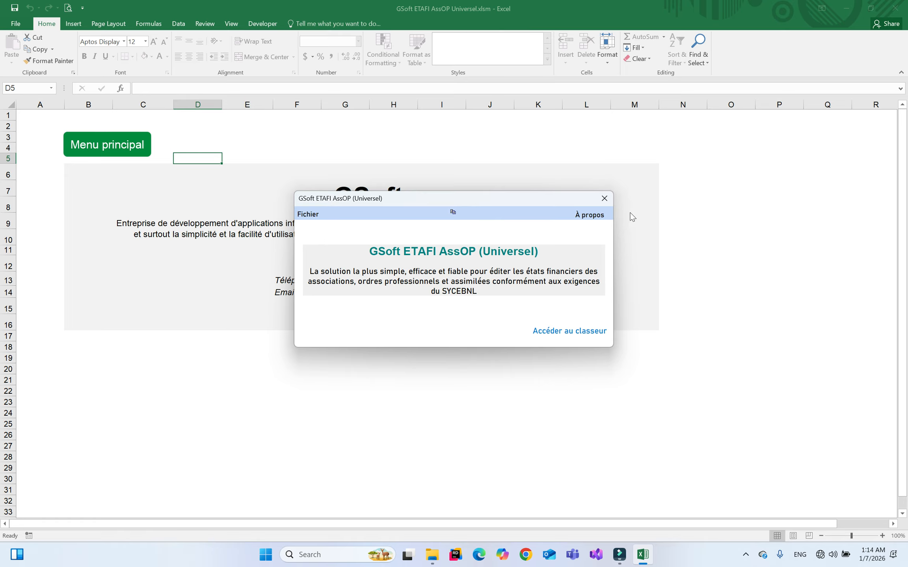
left_click(611, 201)
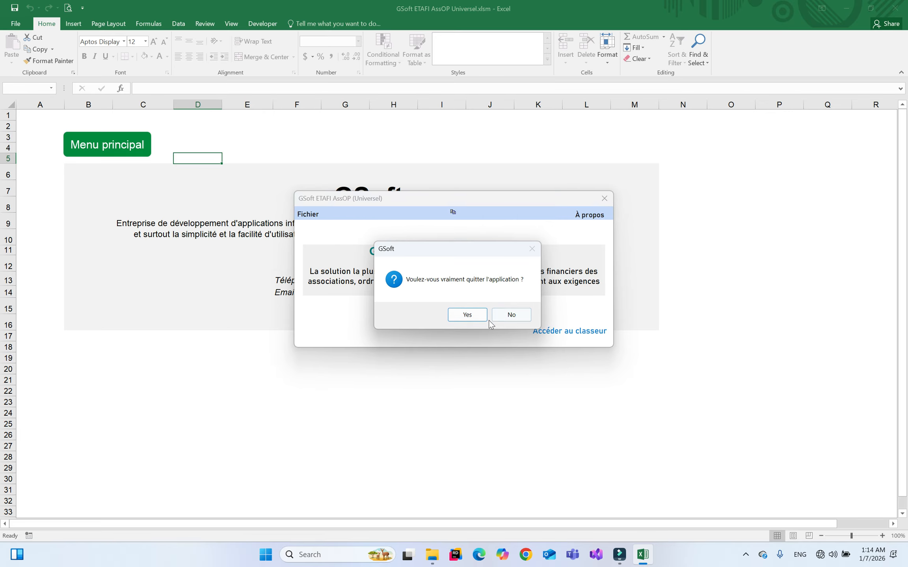
left_click(511, 315)
left_click(562, 329)
Minimise Excel to get back to the desktop folder view
left_click(709, 288)
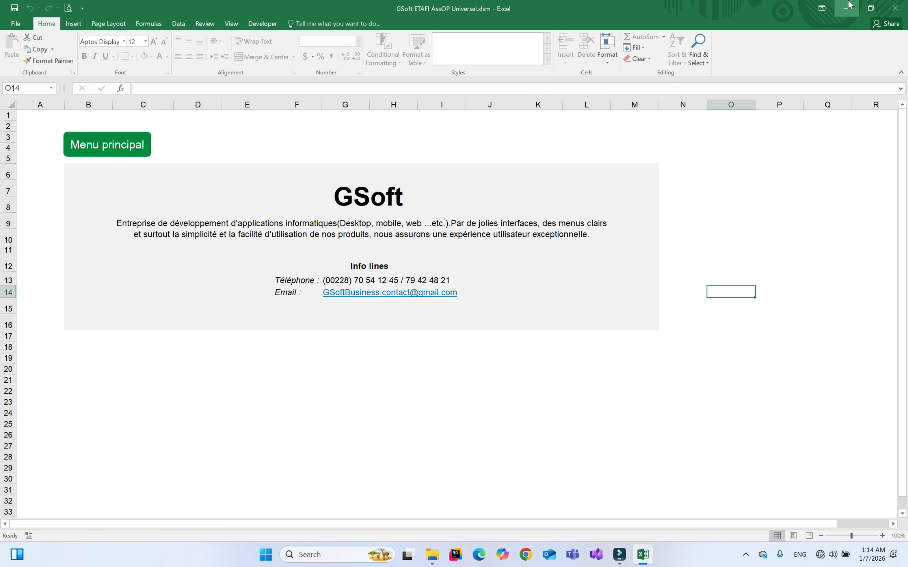
left_click(847, 8)
left_click(481, 247)
Open the Liasses folder and select the Liasse AssOP Universel - NPT.xlsx workbook
double_click(320, 140)
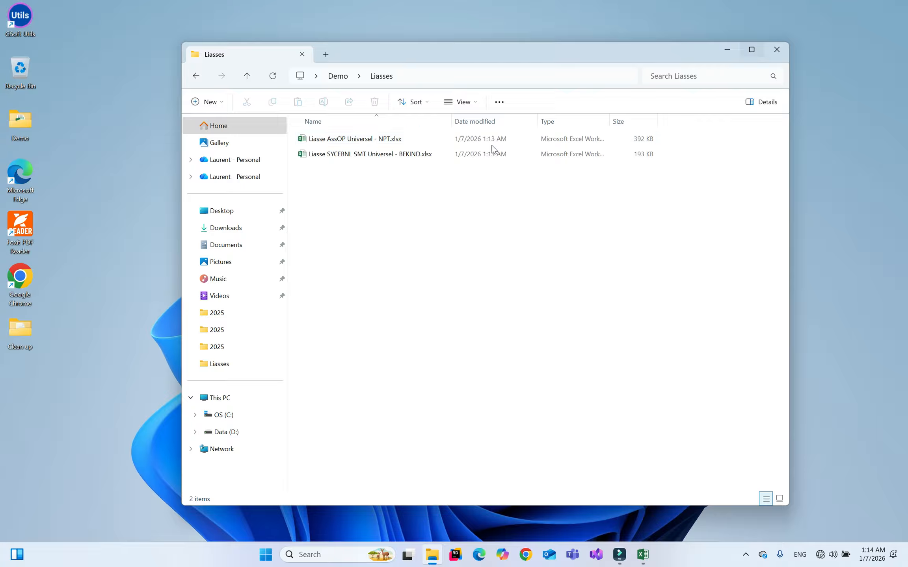
mouse_move(874, 563)
left_click(370, 176)
left_click(393, 141)
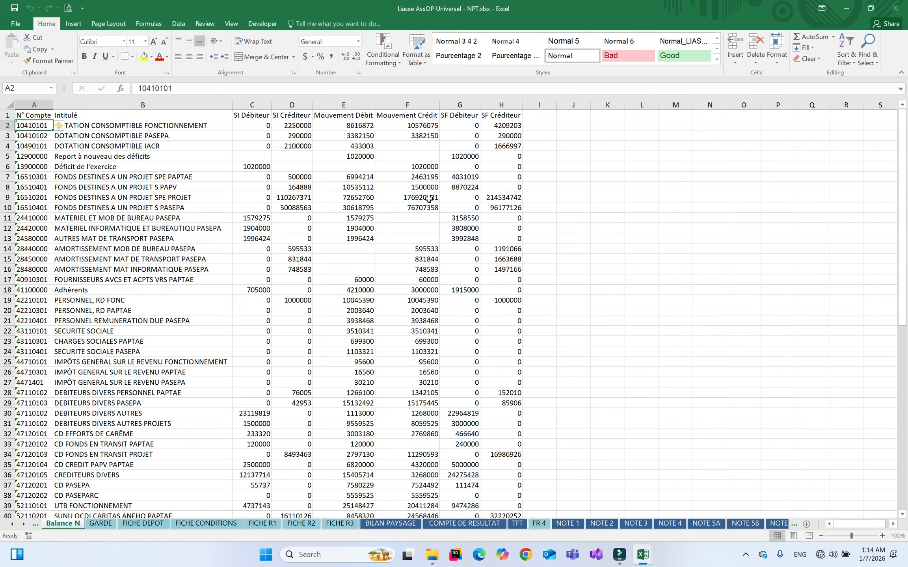
Scroll the sheet tabs back to the first sheets and switch to Contrôle
left_click(35, 524)
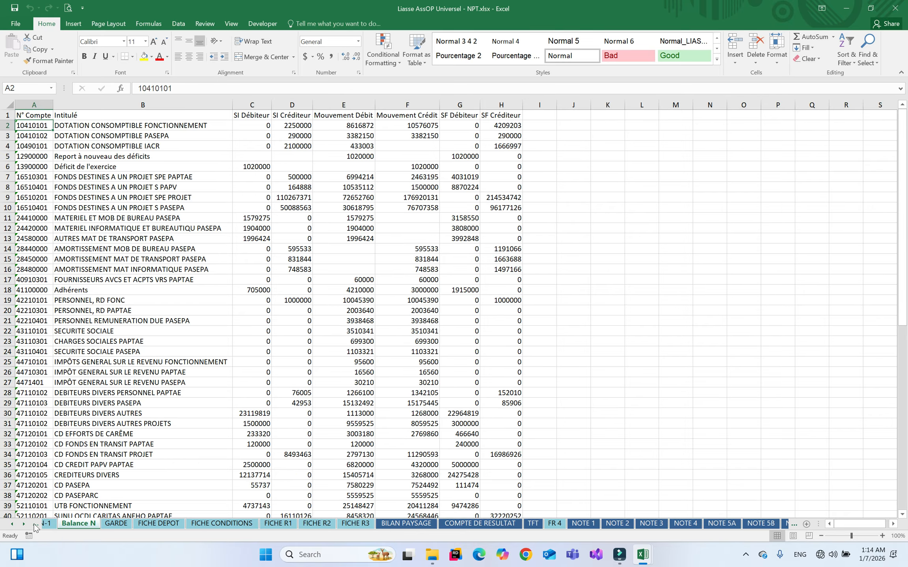
left_click(36, 525)
left_click(36, 524)
left_click(35, 525)
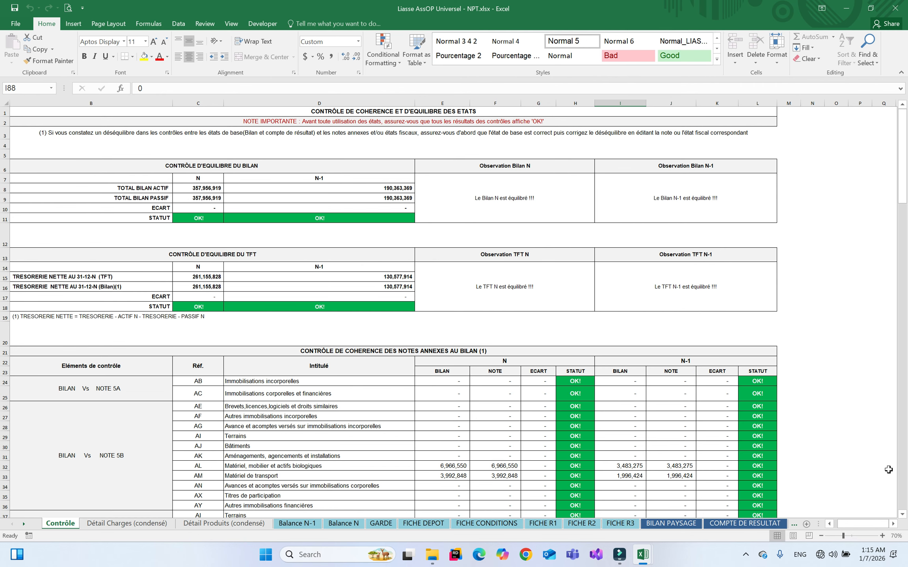
Scroll the Contrôle sheet to rows 80–119, showing the 6,166,200 Dotation consomptible Déséquilibre
left_click(902, 515)
scroll(305, 156, "down", 5)
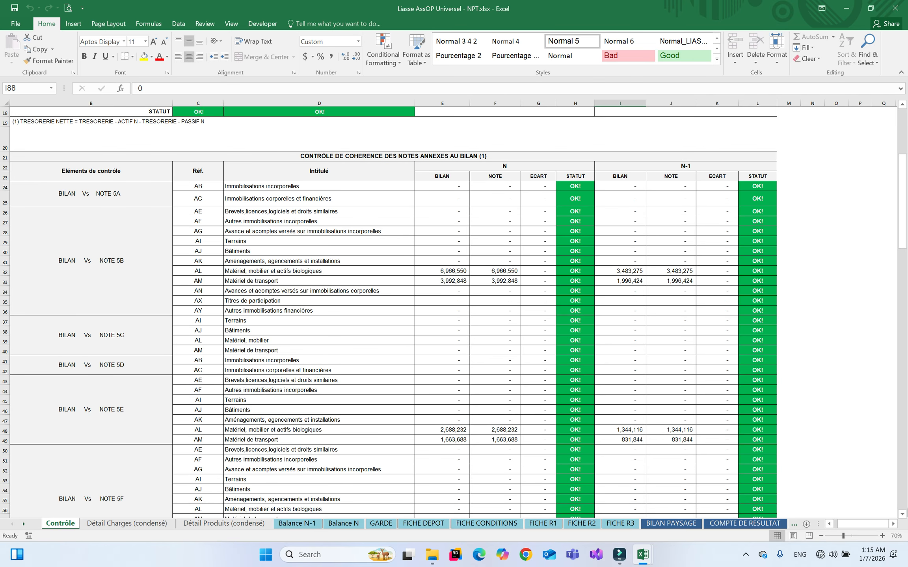
left_click(903, 515)
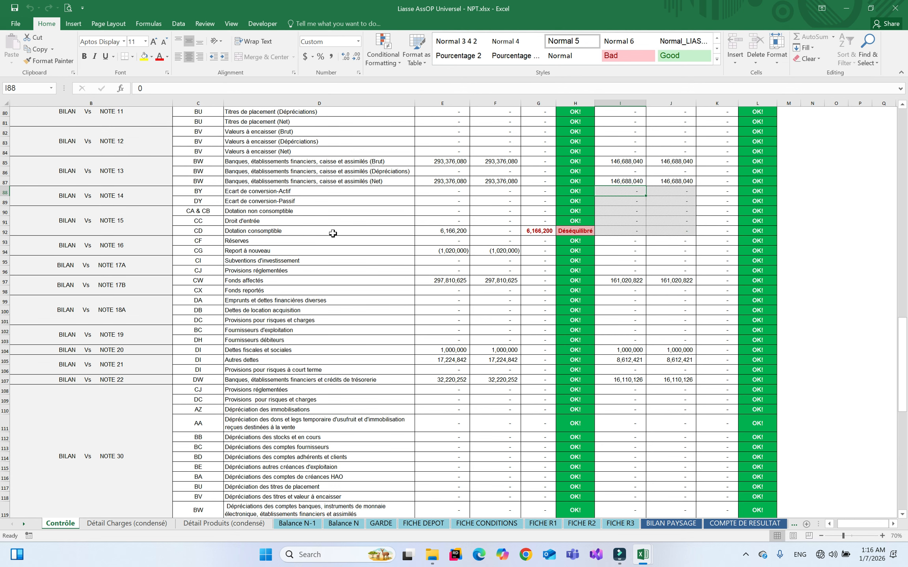
left_click(499, 234)
Jump to the NOTE 15: DOTATION sheet through the Activate sheet list
right_click(20, 527)
left_click_drag(165, 405, 162, 476)
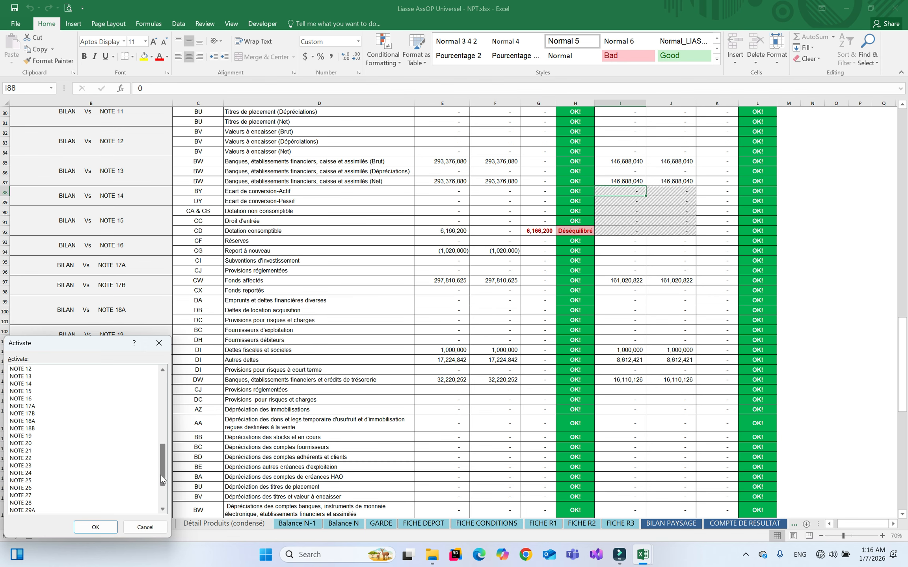
left_click(26, 391)
double_click(26, 391)
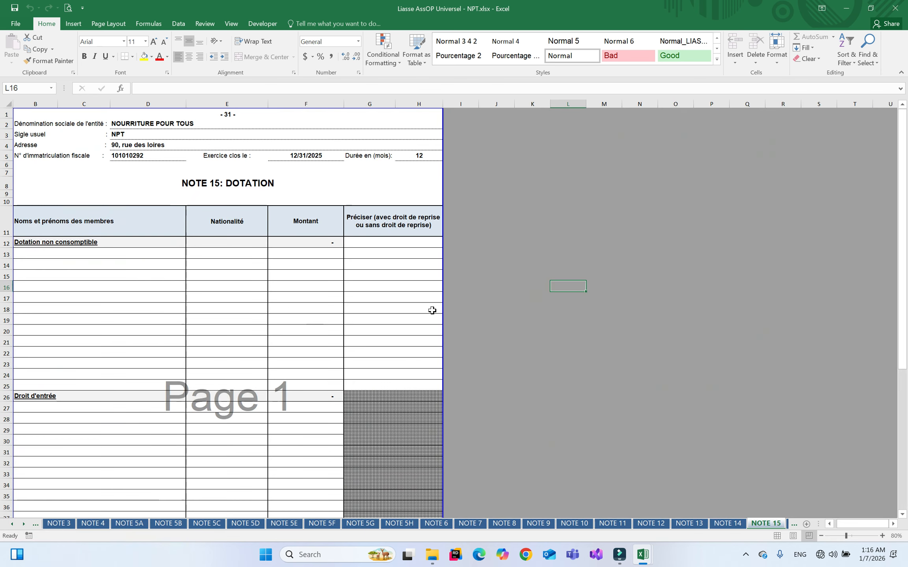
Scroll to the Dotation consomptible section and select its first entry cell, B40
left_click(902, 514)
left_click(902, 514)
left_click(902, 515)
left_click(903, 514)
left_click(903, 515)
left_click(903, 514)
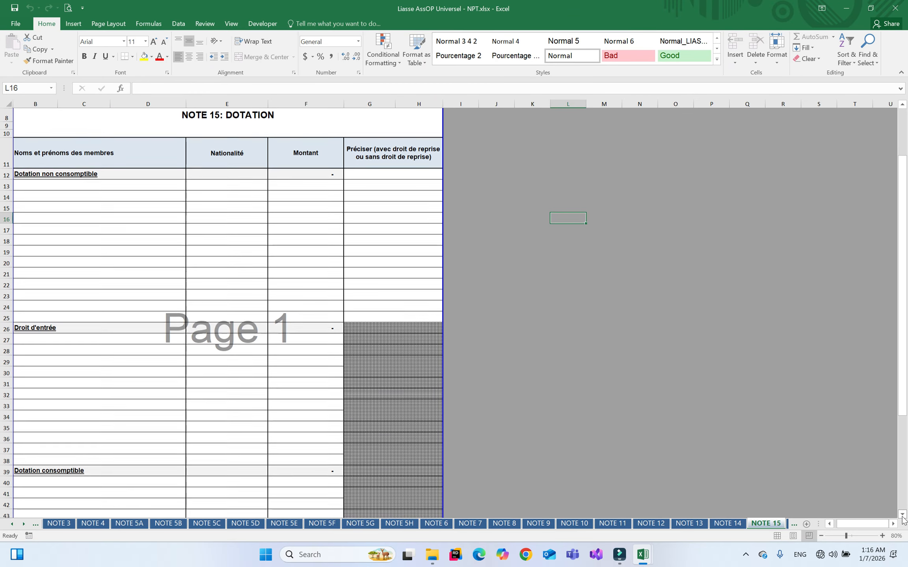
left_click(902, 514)
left_click(902, 514)
left_click(902, 514)
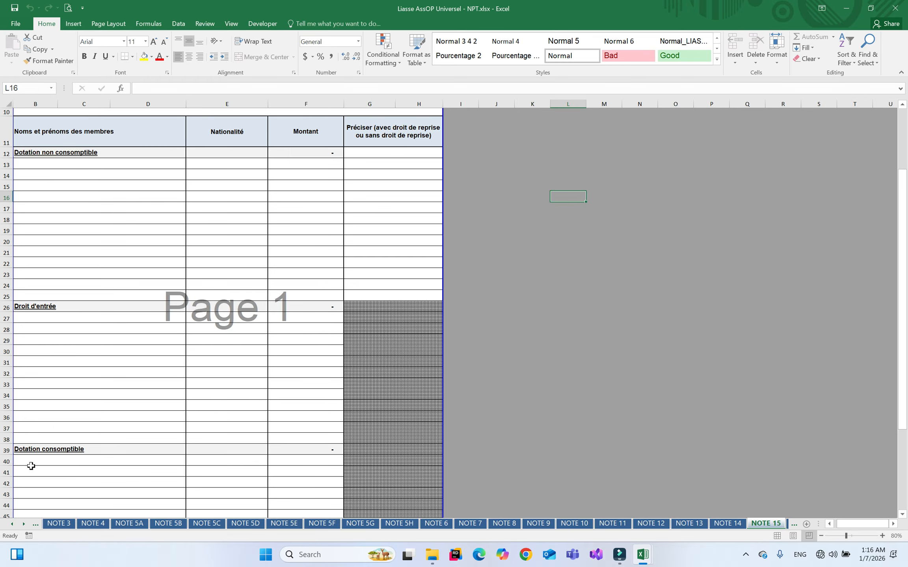
left_click(43, 465)
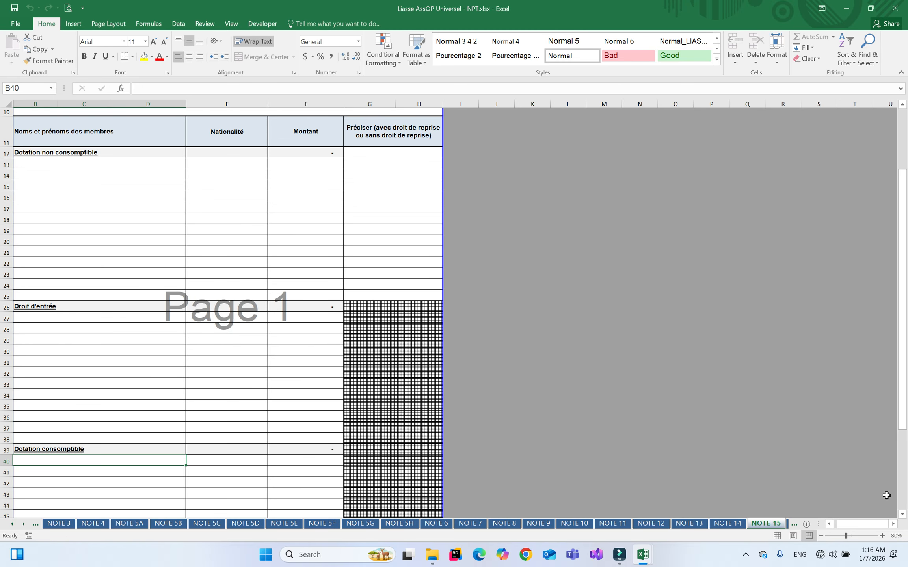
left_click(902, 514)
left_click(902, 514)
left_click(903, 514)
left_click(902, 515)
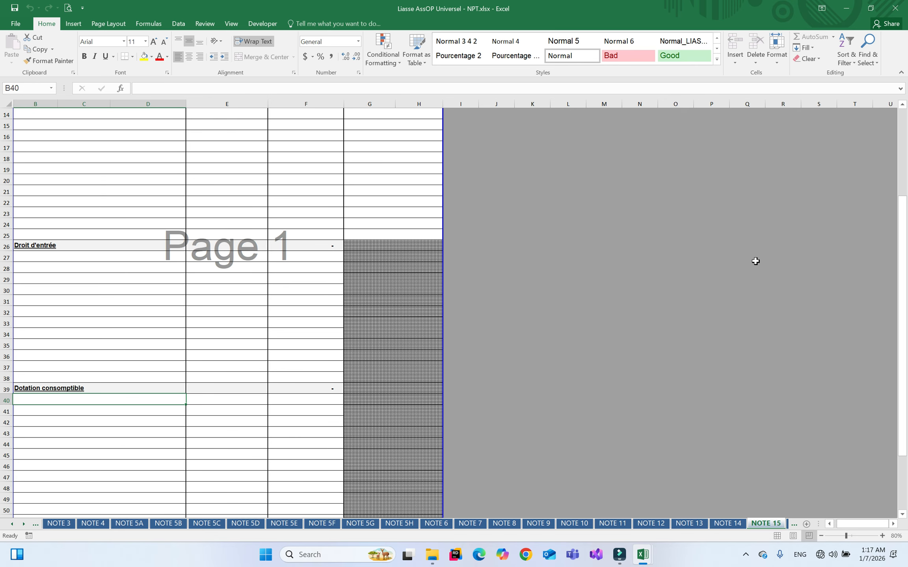
left_click(903, 105)
left_click(903, 104)
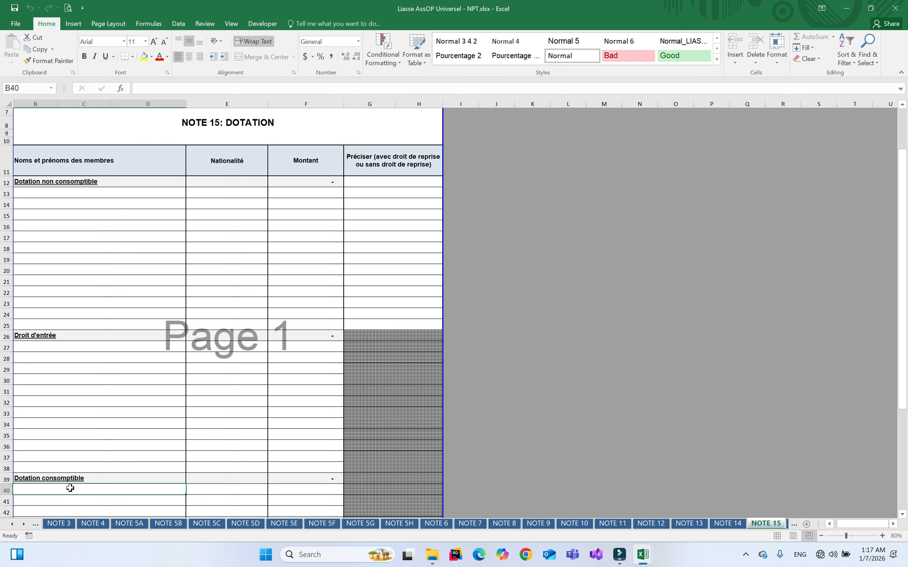
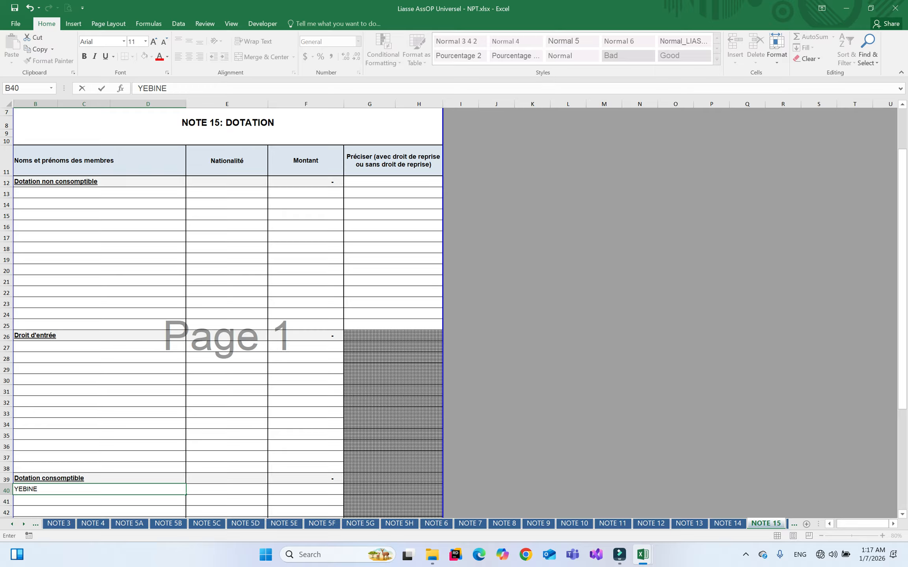
Enter the member's name in B40 and nationality TOGOLAISE in E40, starting the F40 amount
key("Tab")
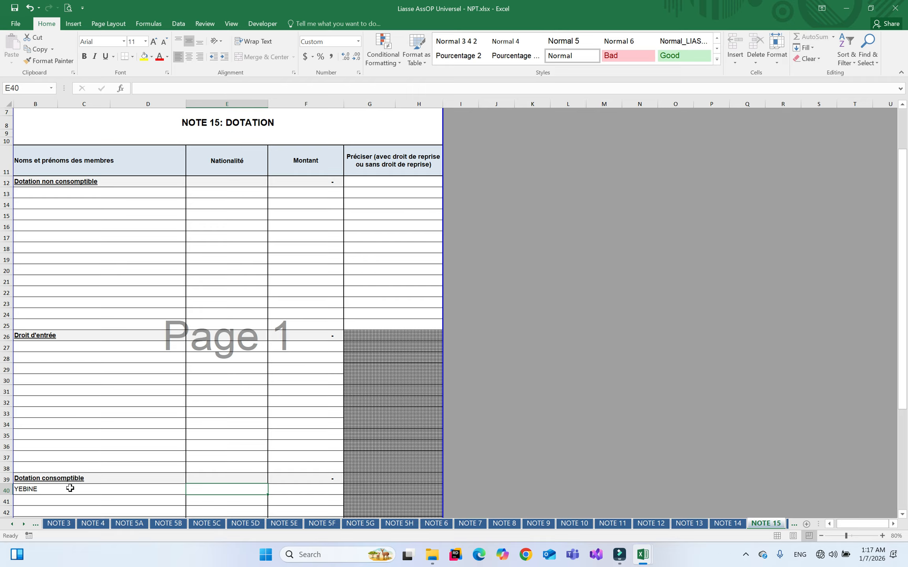
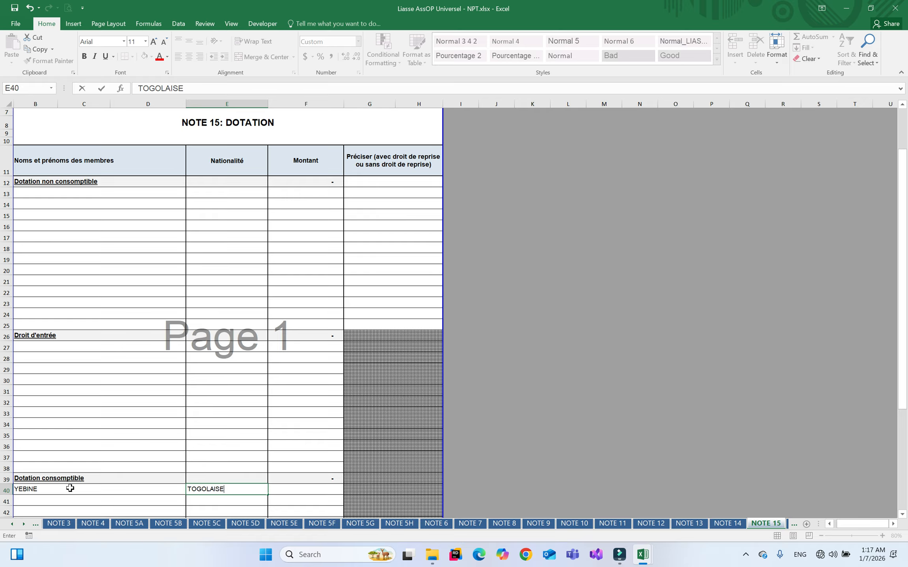
key("Tab")
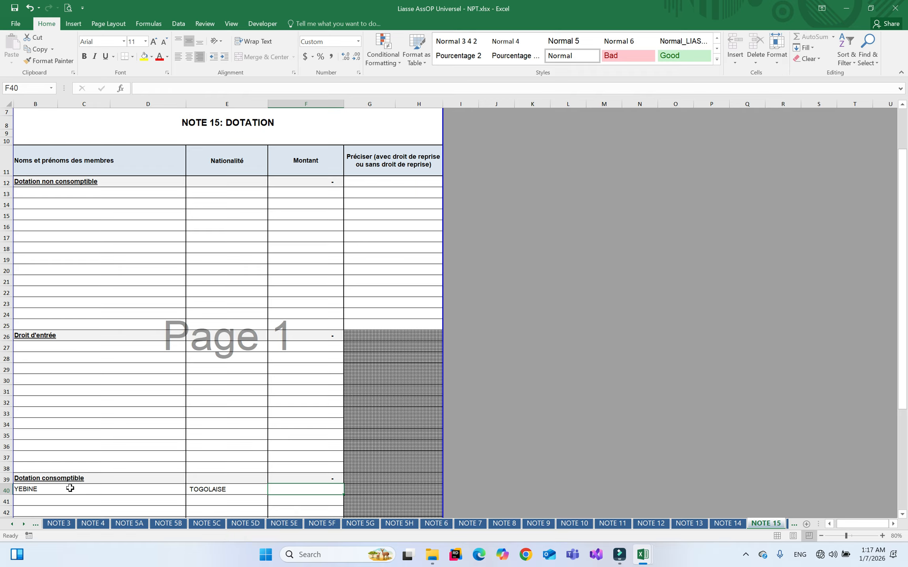
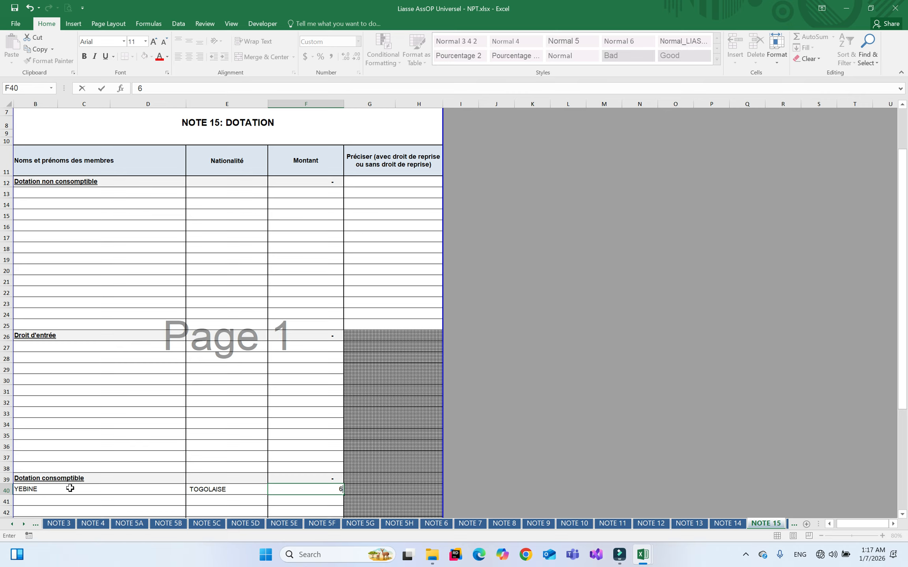
Check the Contrôle sheet via the sheet list, then return to NOTE 15
right_click(19, 527)
scroll(126, 378, "up", 8)
double_click(31, 369)
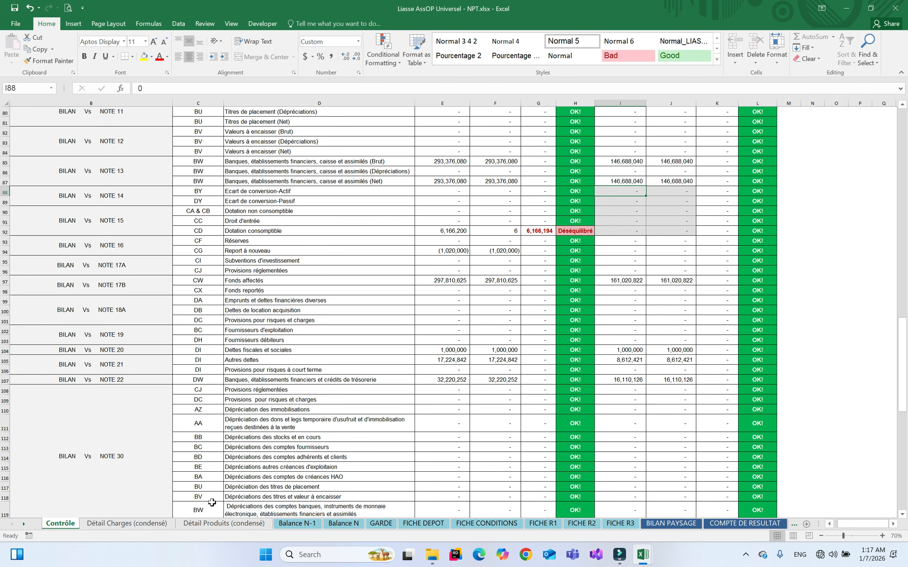
right_click(24, 523)
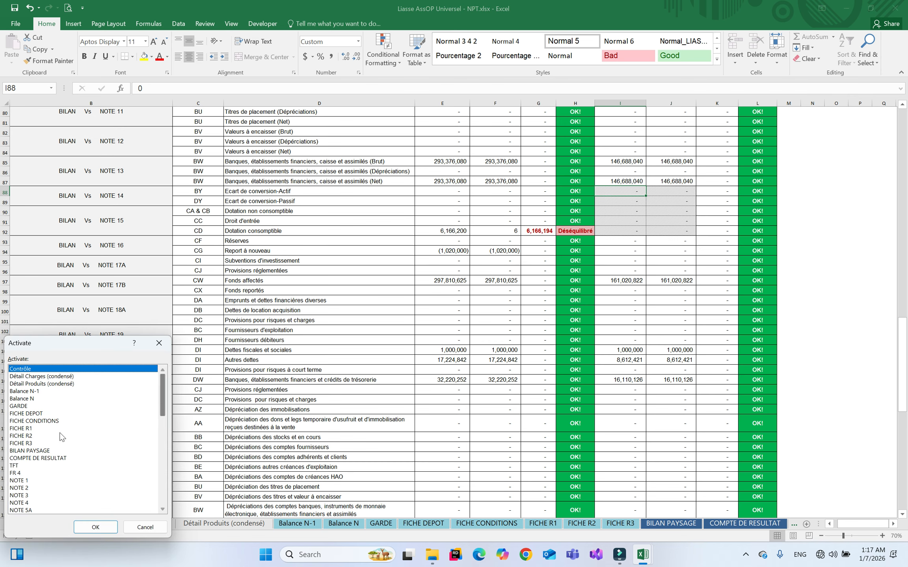
left_click(160, 474)
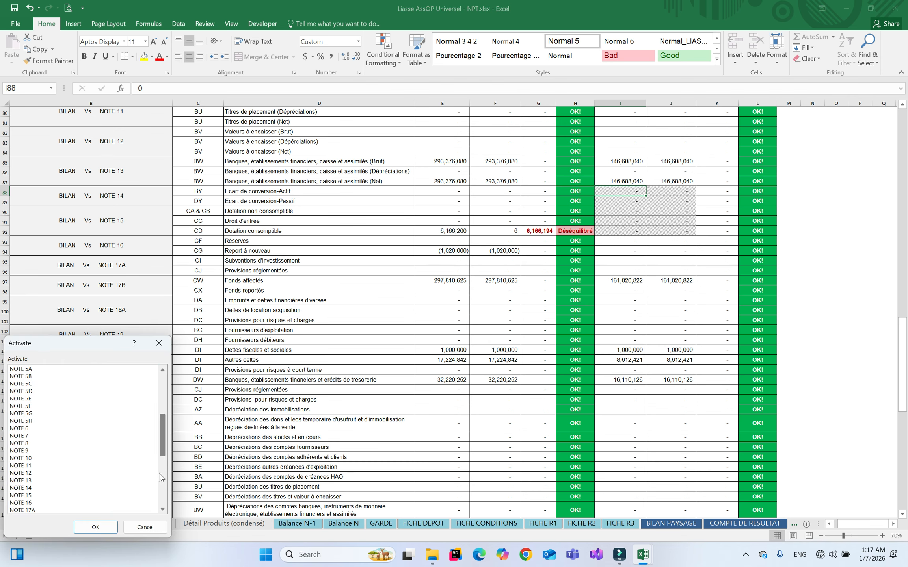
double_click(26, 496)
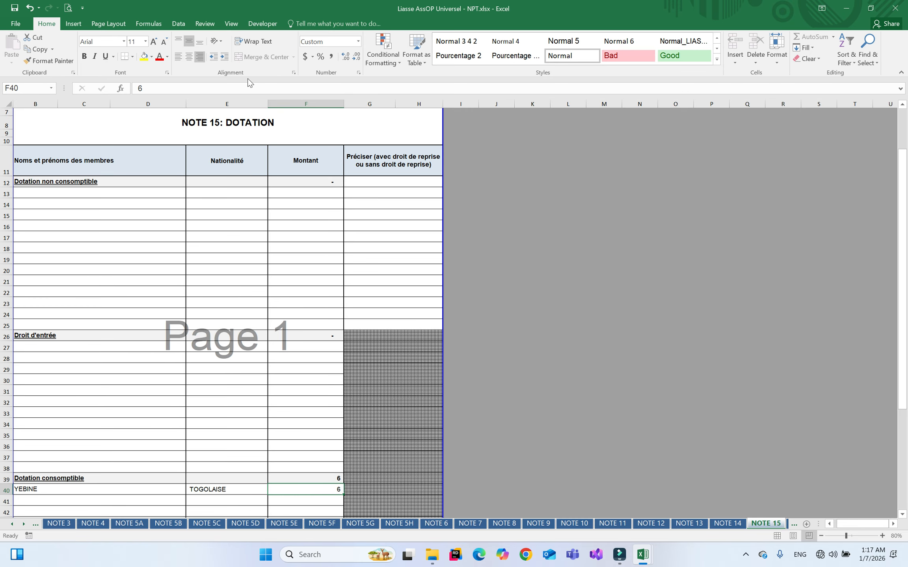
Correct the F40 amount to 6,166,200 so the section total reads 6,166,200
left_click(213, 88)
type("166,200")
key("Return")
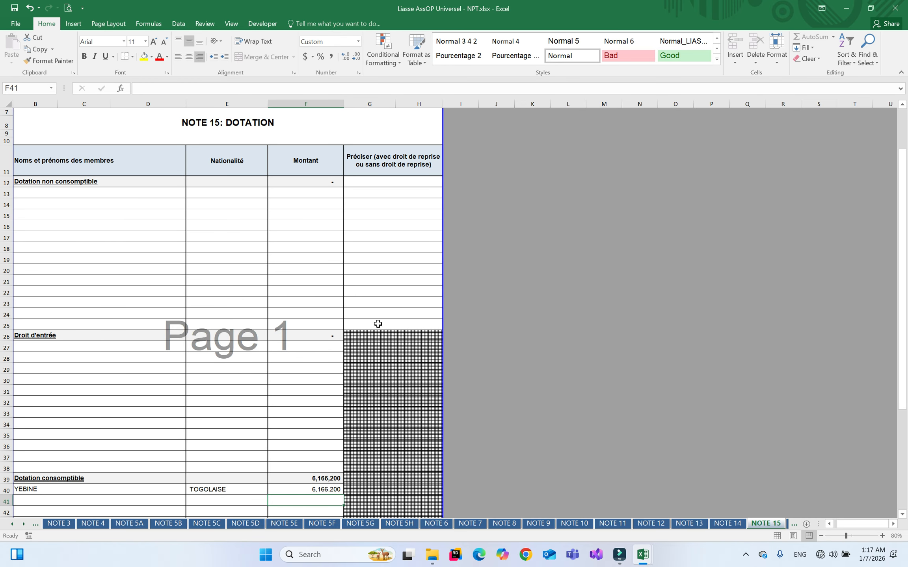
Compare the Contrôle checks with NOTE 15 by switching between them via the sheet list
right_click(23, 524)
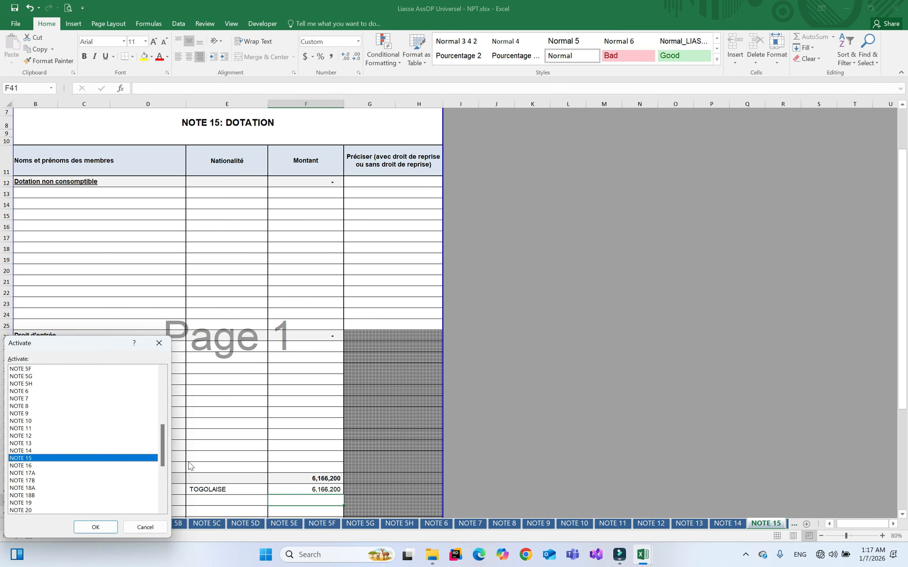
left_click_drag(162, 445, 163, 377)
double_click(76, 369)
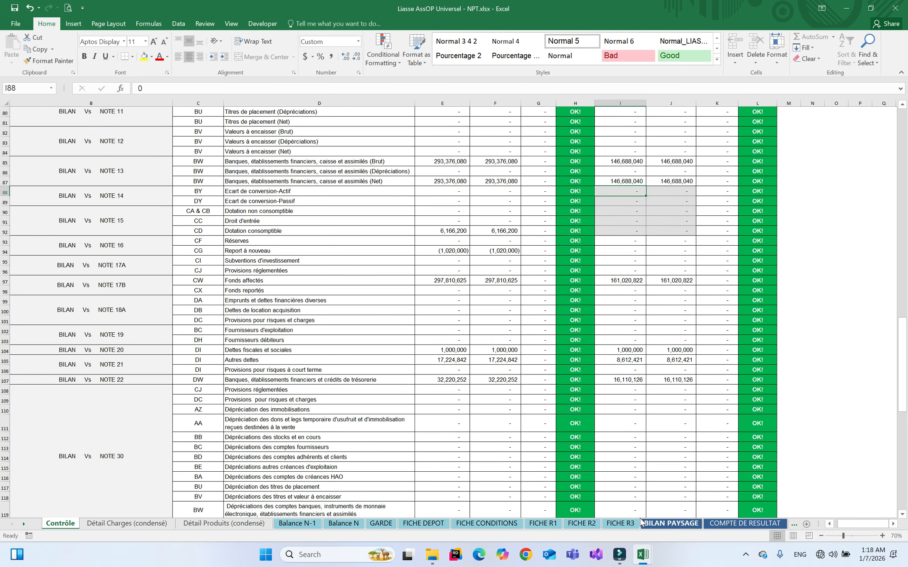
right_click(20, 526)
left_click_drag(165, 407, 158, 439)
double_click(22, 511)
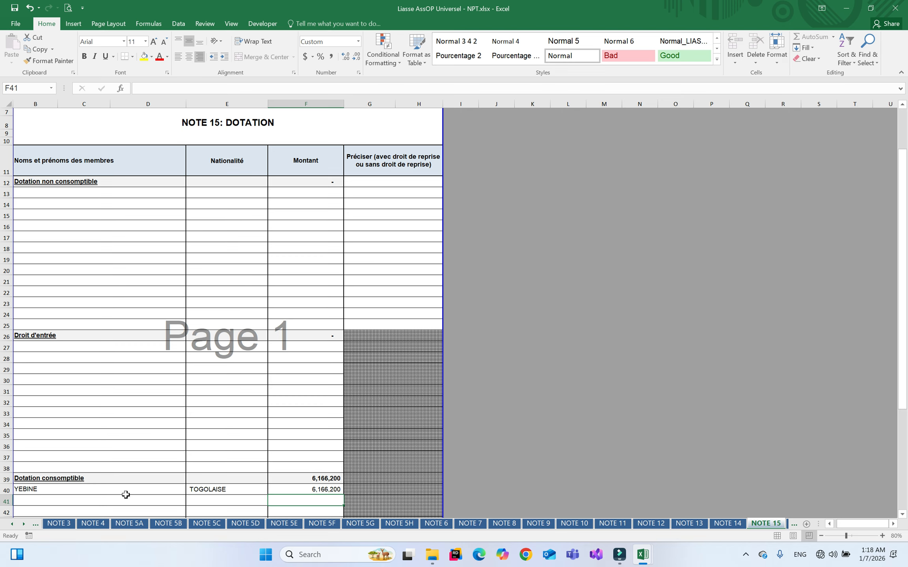
Return to Contrôle, where the NOTE 15 Dotation consomptible check reads OK! at 6,166,200
right_click(24, 525)
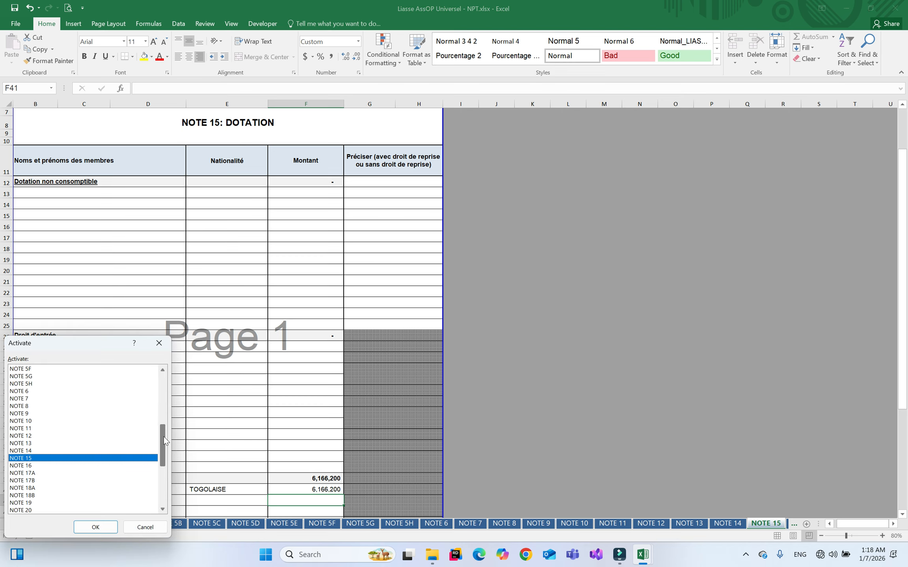
left_click_drag(164, 438, 164, 372)
left_click(44, 369)
double_click(45, 370)
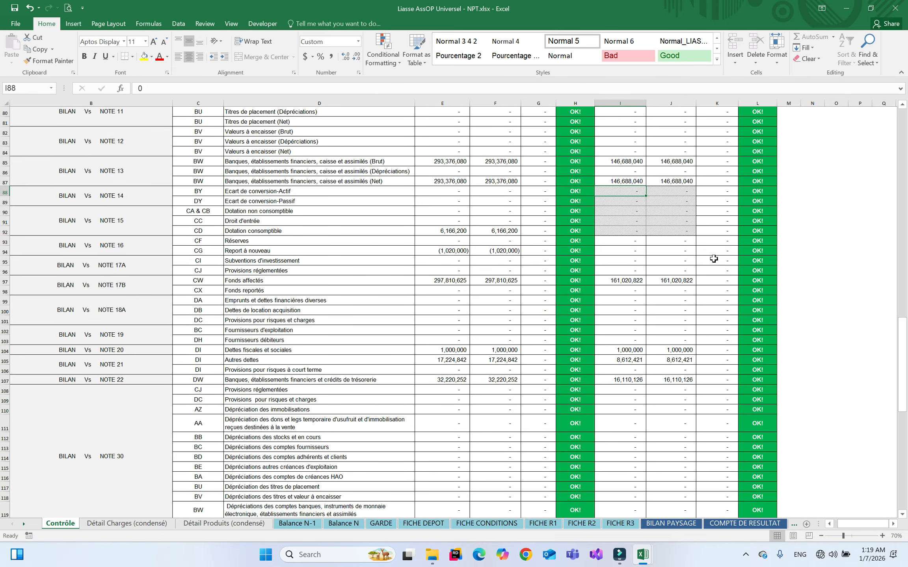
Scroll through Contrôle to verify the income statement and TFT checks, then open Détail Charges (condensé)
left_click(902, 514)
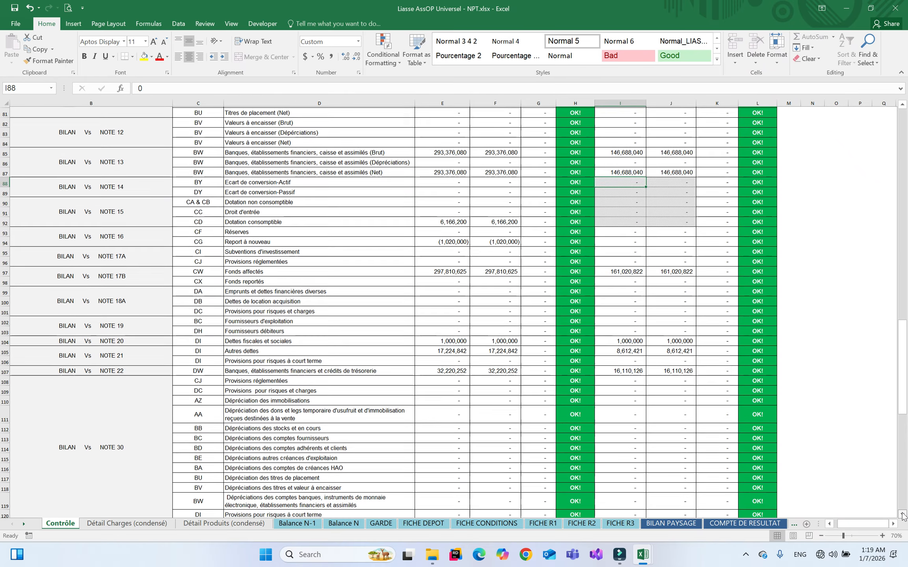
scroll(902, 514, "down", 9)
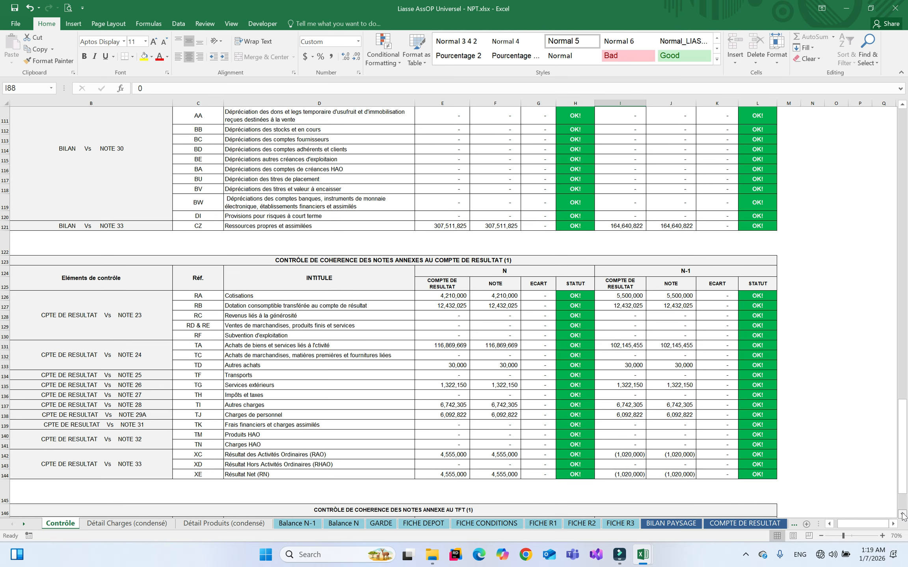
scroll(902, 514, "down", 3)
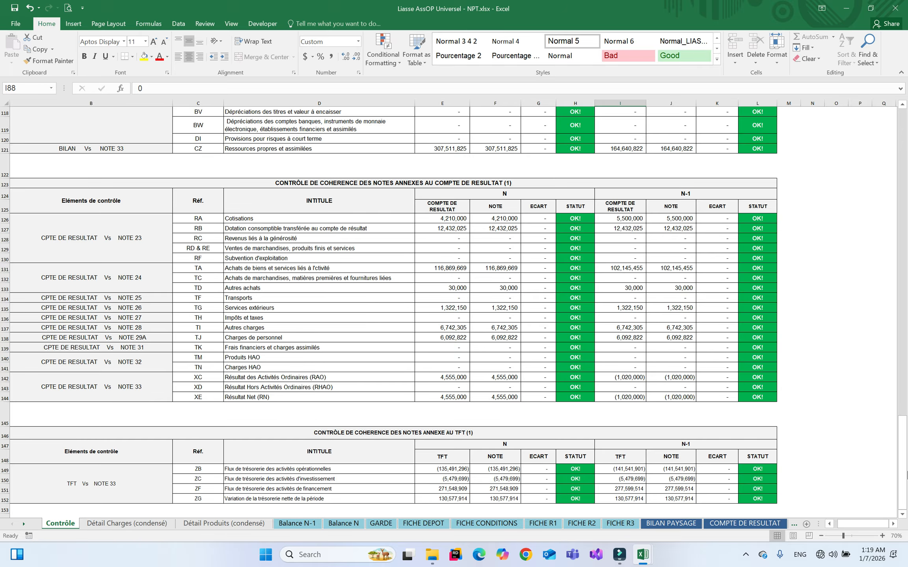
left_click(902, 515)
scroll(476, 371, "down", 4)
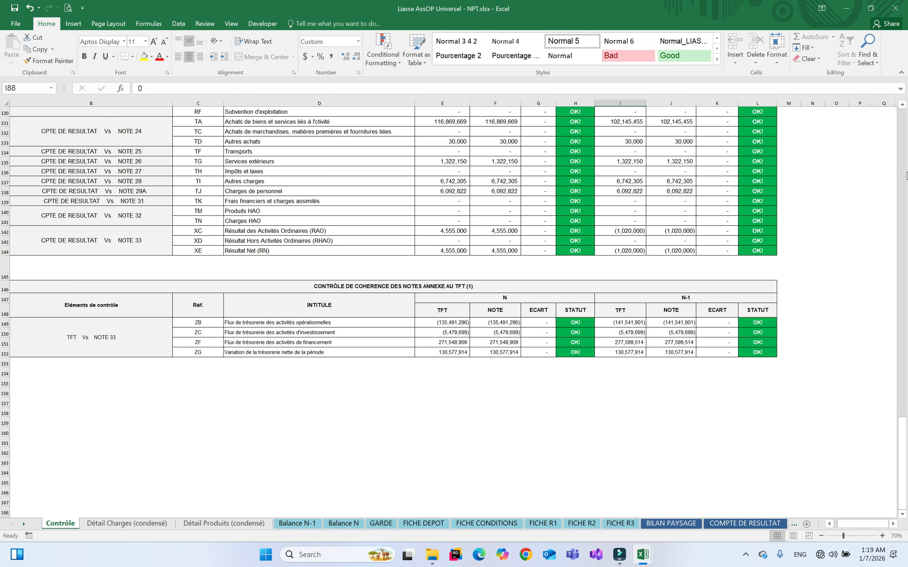
scroll(905, 175, "up", 20)
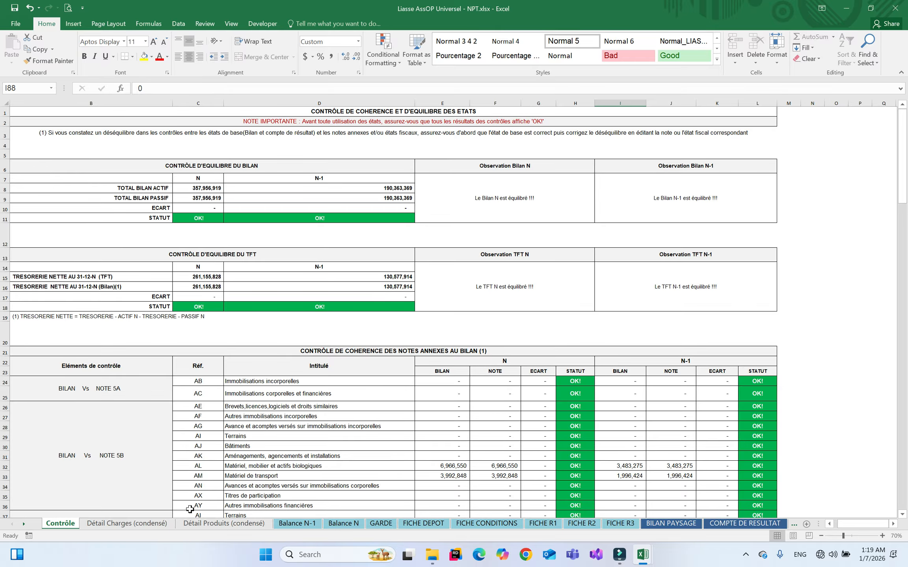
left_click(115, 526)
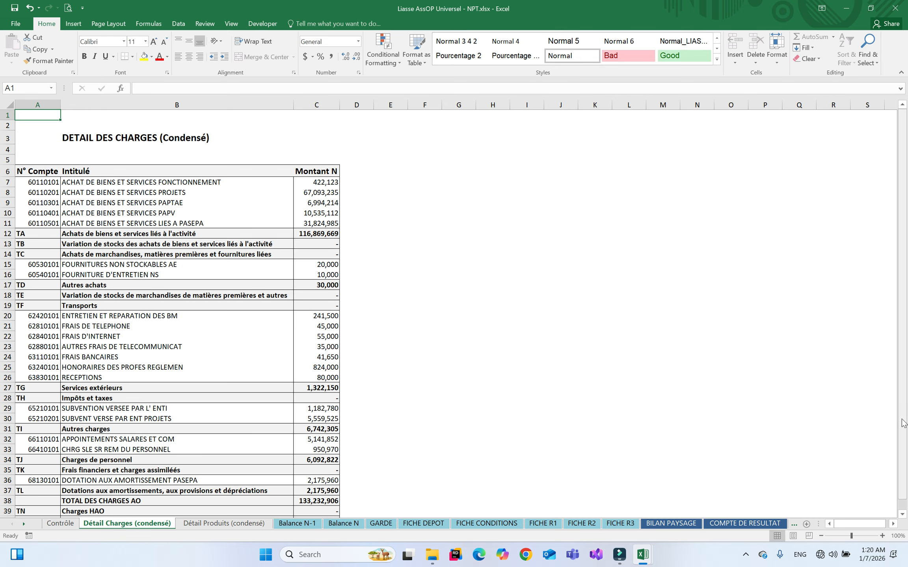
Scroll to the 133,232,906 charges total, then switch to Détail Produits (condensé)
scroll(904, 512, "down", 10)
scroll(903, 512, "down", 3)
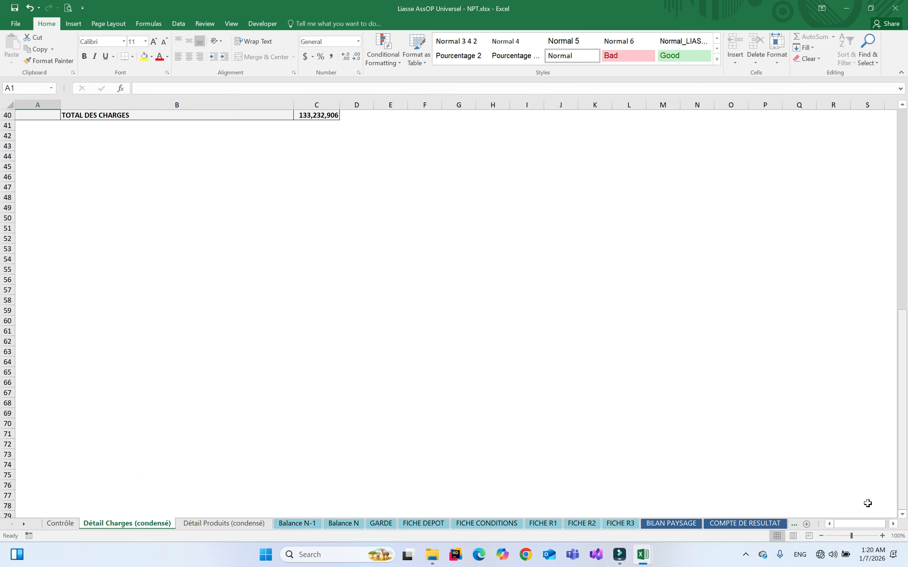
left_click(256, 524)
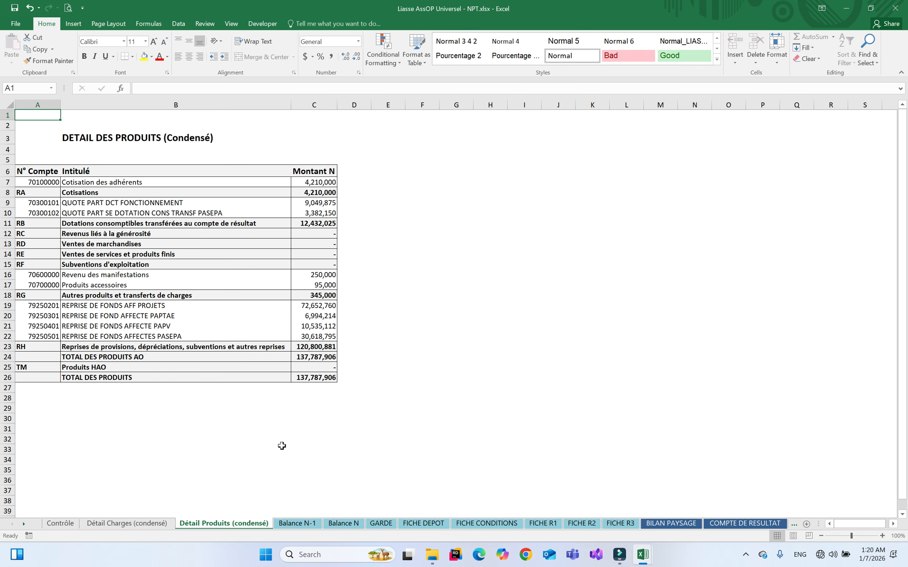
Switch to Contrôle, look at BILAN PAYSAGE, then return to Contrôle
left_click(55, 525)
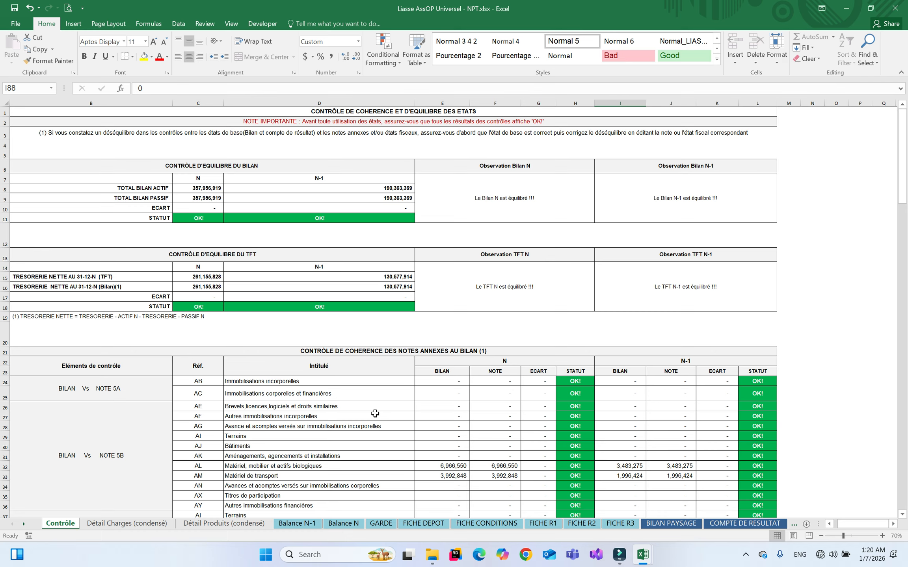
left_click(666, 525)
left_click(73, 525)
Review the BILAN PAYSAGE, COMPTE DE RESULTAT, TFT and FR 4 statement sheets
left_click(685, 523)
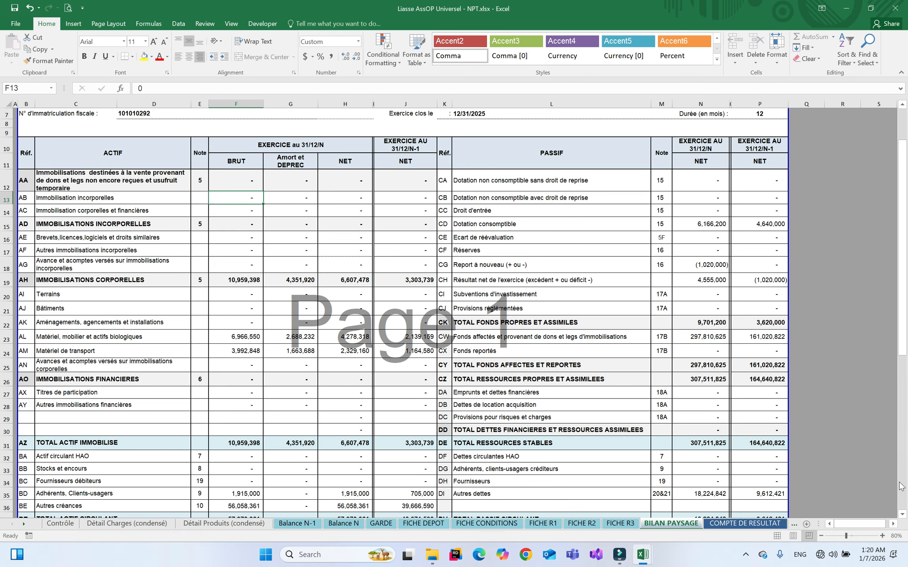
left_click(902, 501)
left_click(747, 523)
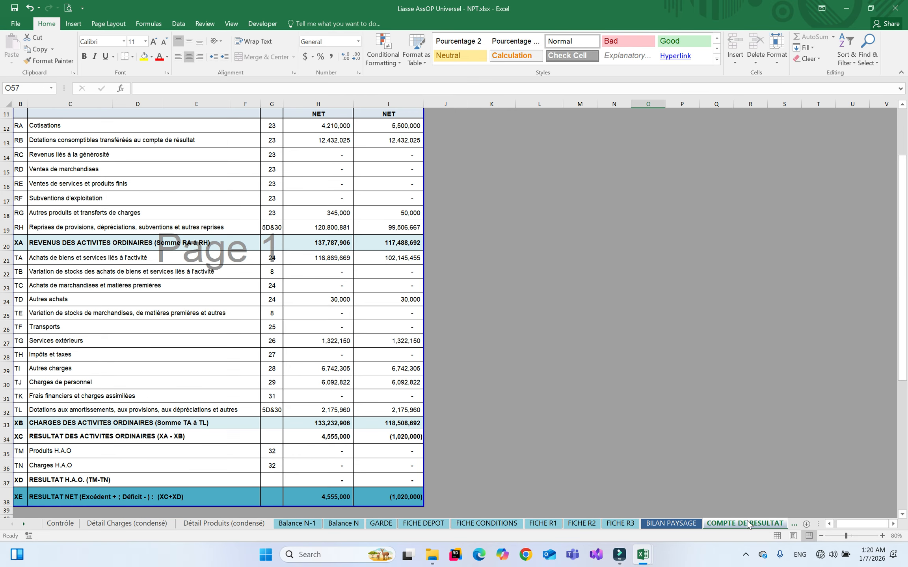
left_click(791, 525)
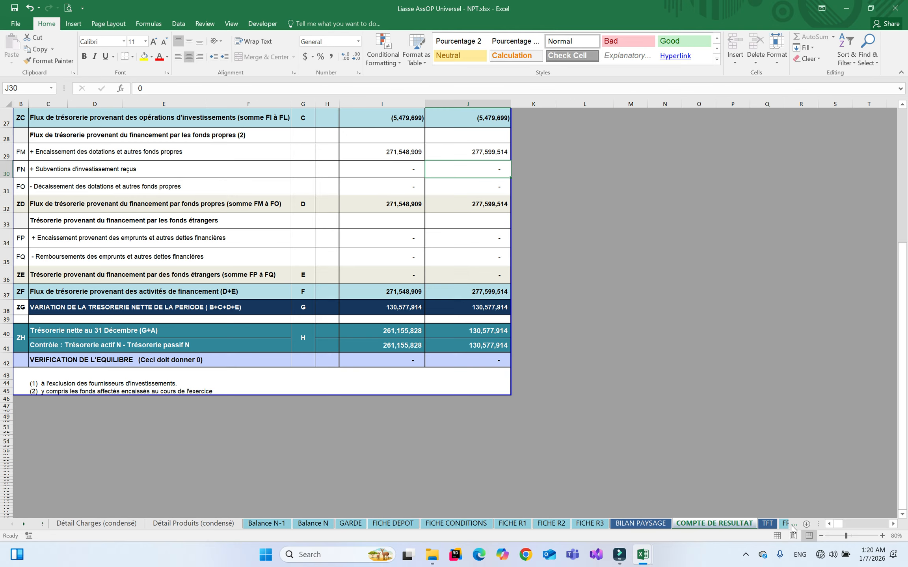
left_click(787, 526)
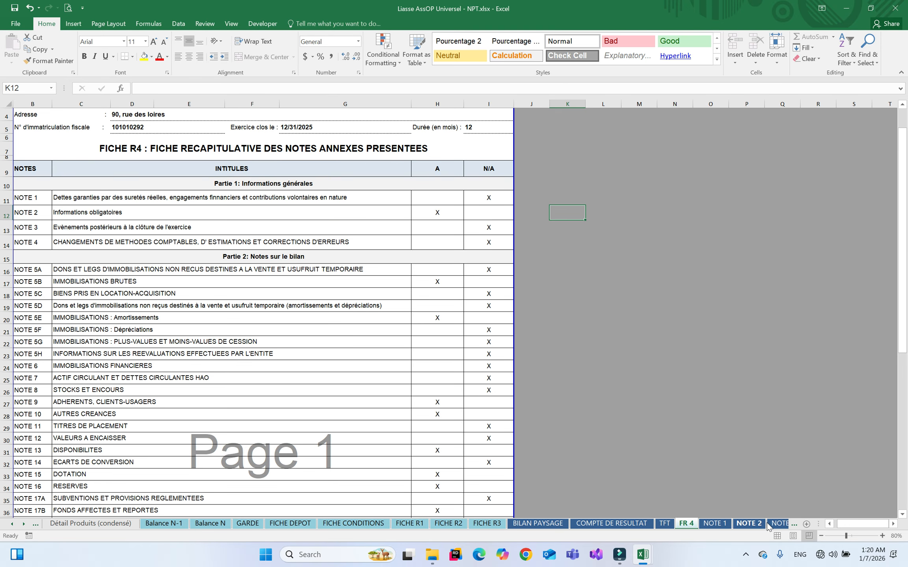
Check NOTE 3, NOTE 5A and NOTE 4, ending on NOTE 5B's 10,959,398 gross total
left_click(779, 525)
left_click(598, 524)
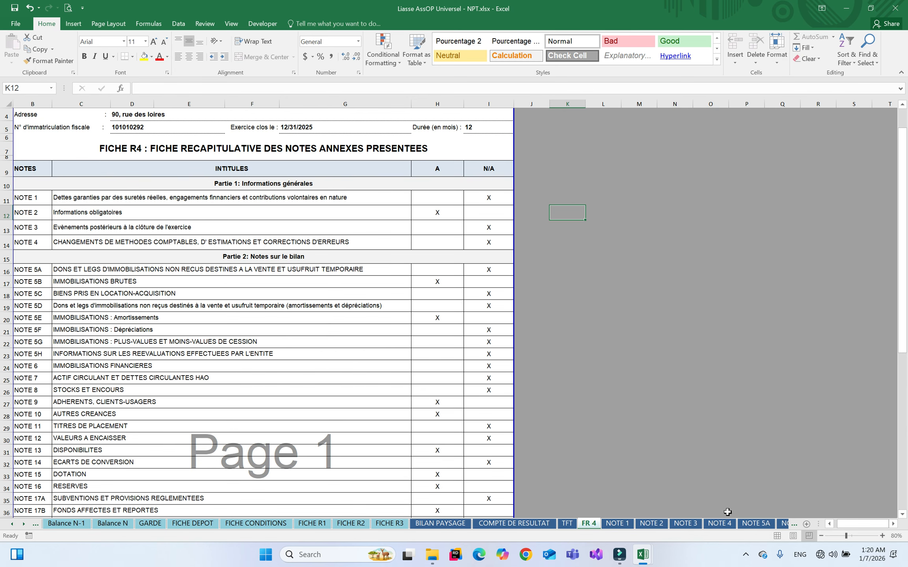
left_click(762, 526)
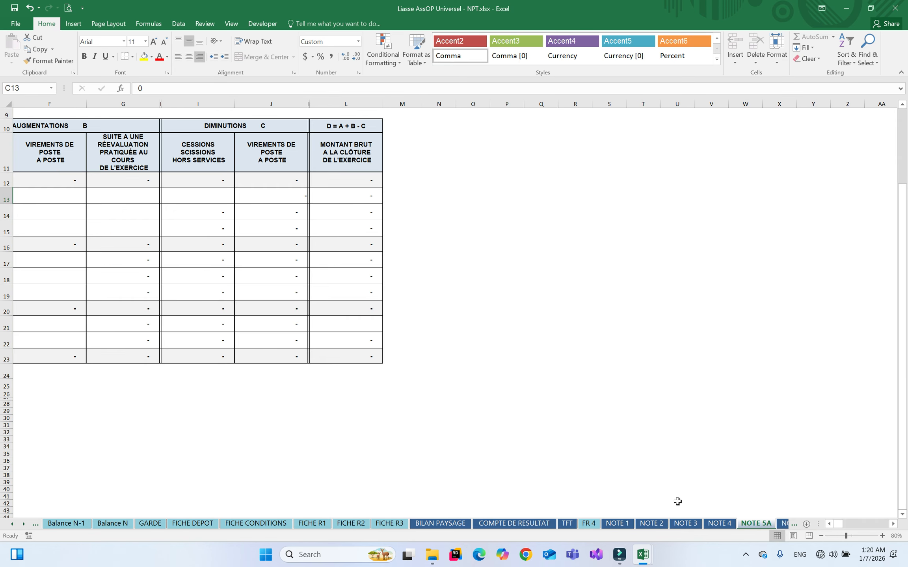
left_click(718, 524)
left_click(784, 524)
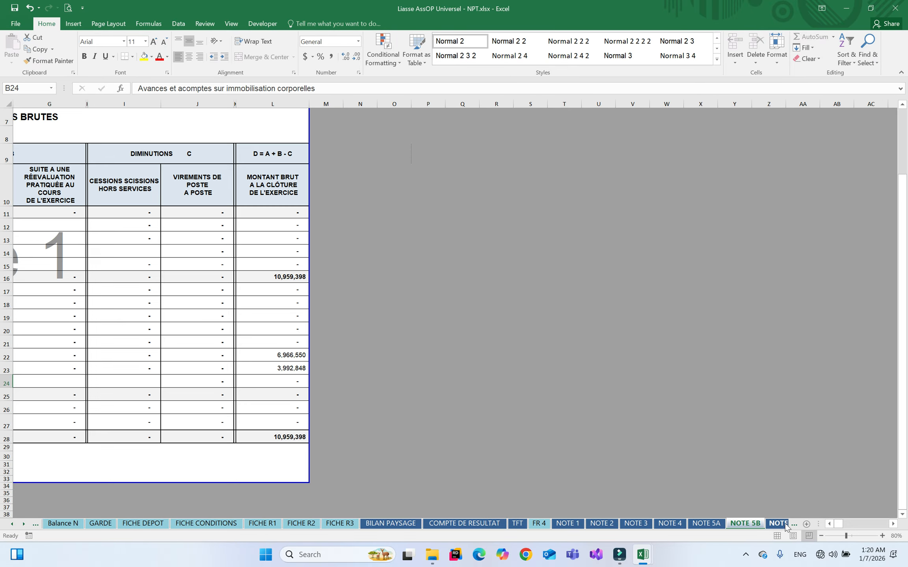
left_click(829, 524)
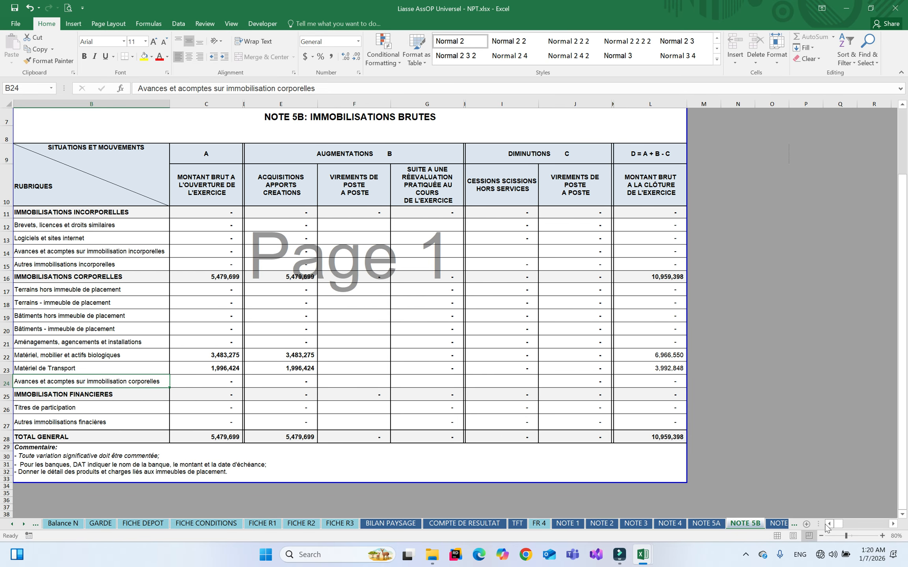
Review NOTE 5C, 5D and 5E, then jump to NOTE 33 through the sheet list
right_click(784, 525)
right_click(775, 525)
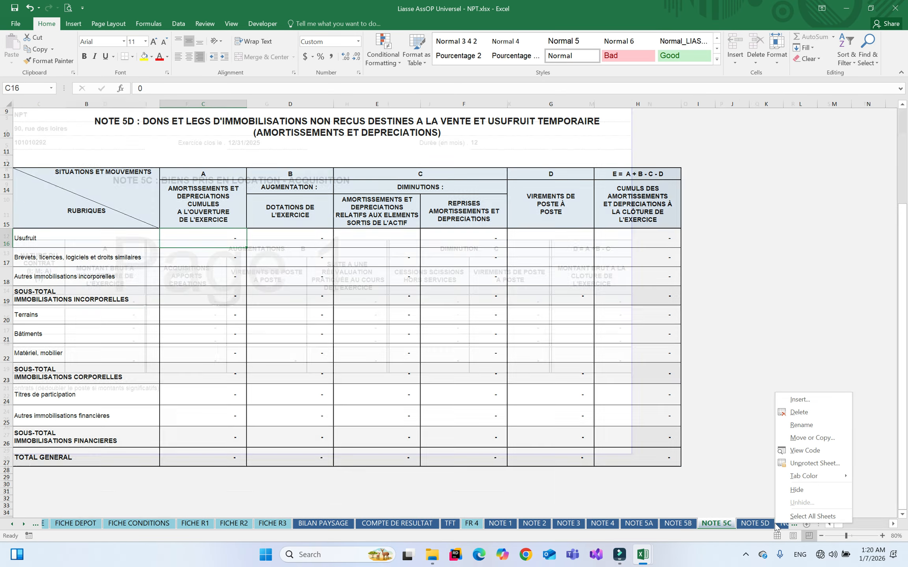
right_click(775, 526)
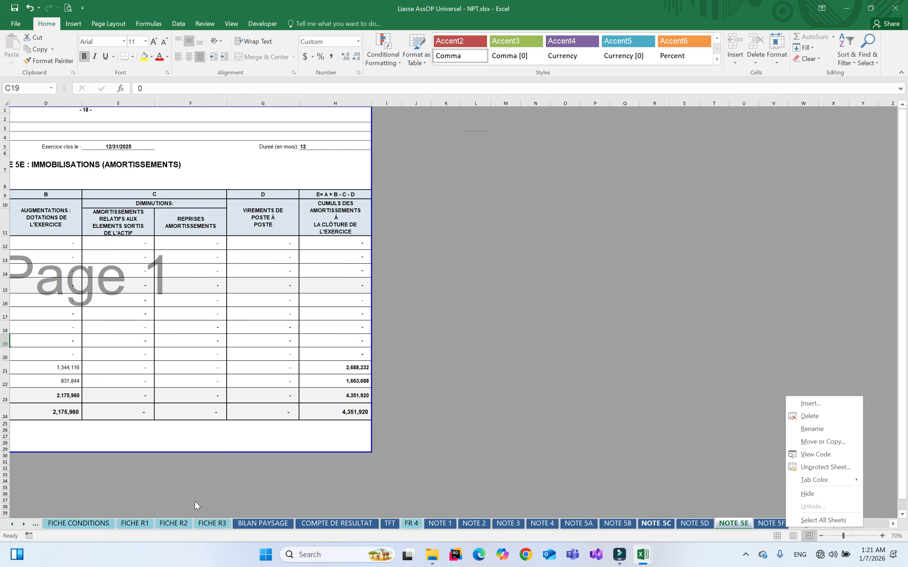
right_click(22, 523)
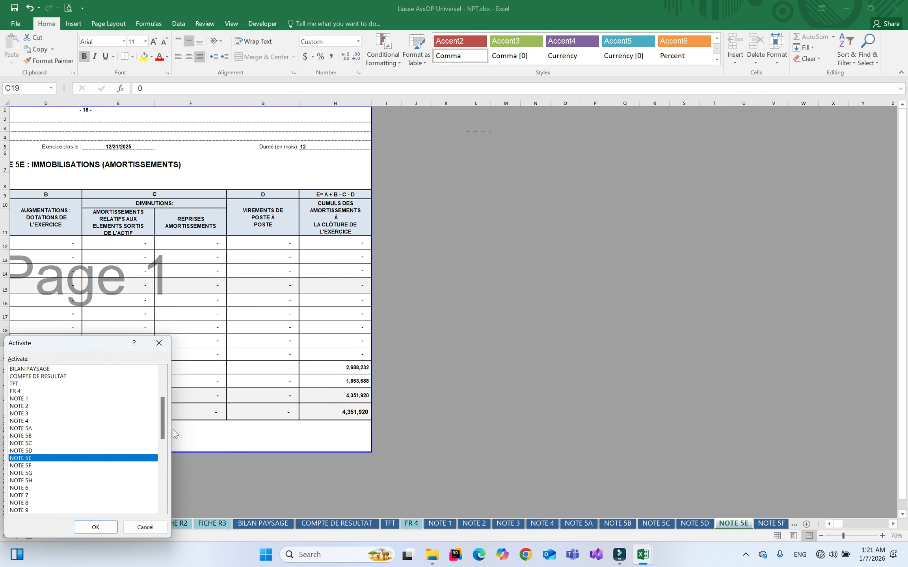
left_click_drag(163, 423, 162, 491)
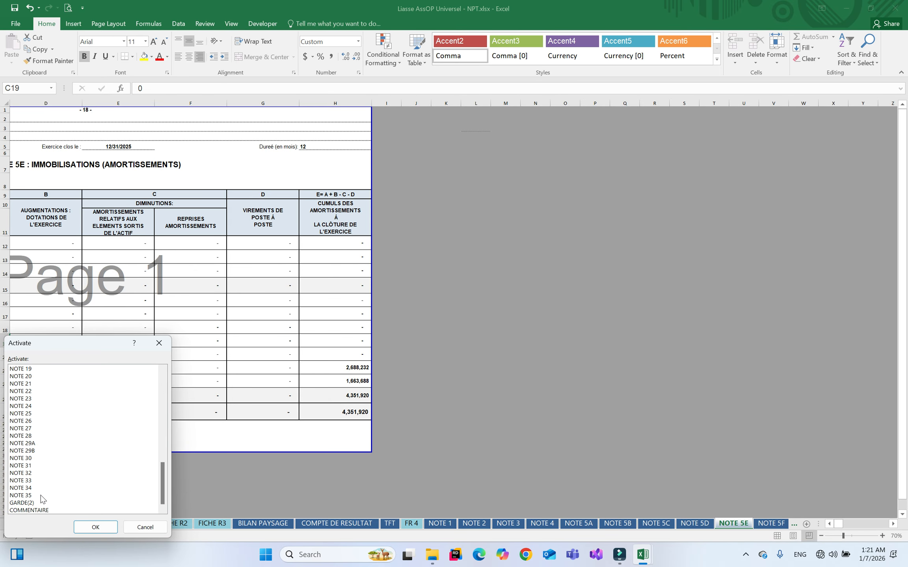
double_click(22, 481)
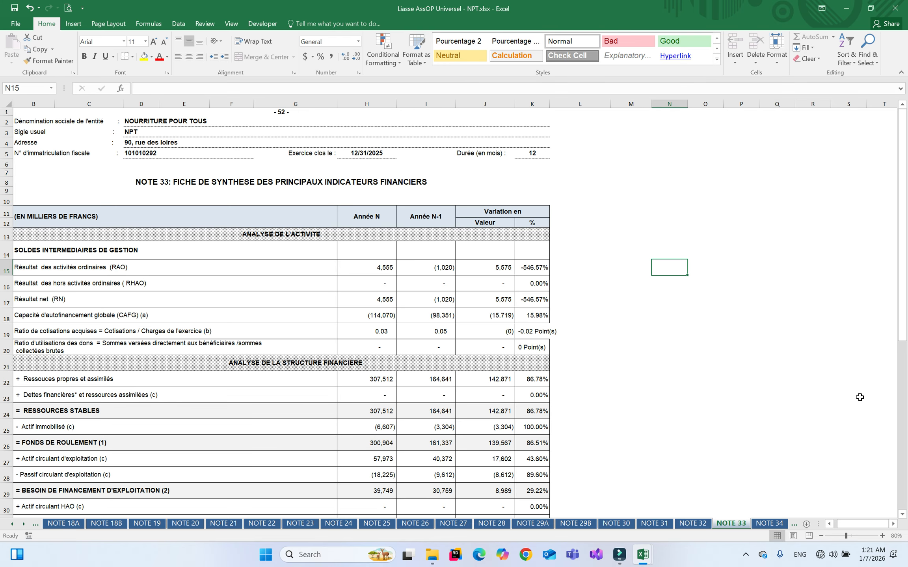
left_click(902, 462)
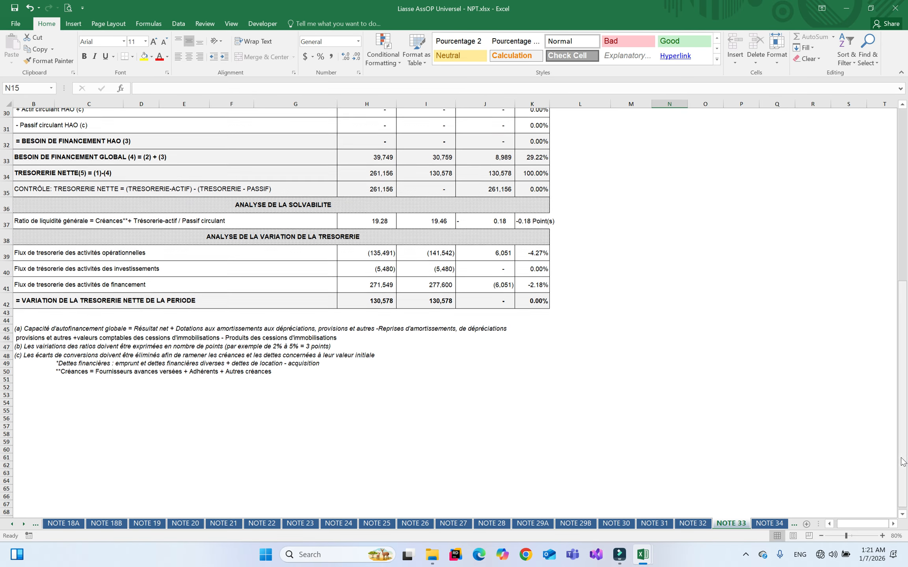
left_click(904, 153)
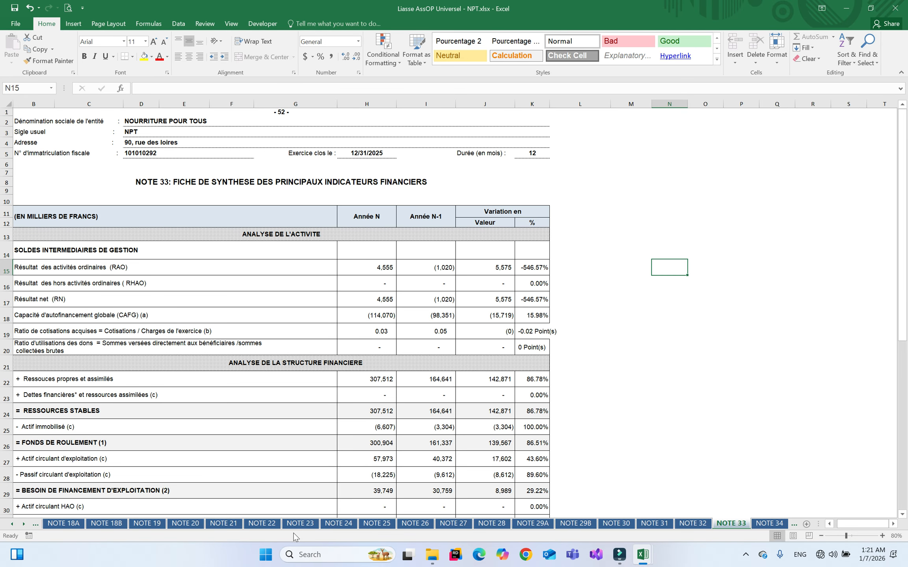
Return to Contrôle, where the 357,956,919 balance totals and checks read OK!
right_click(18, 524)
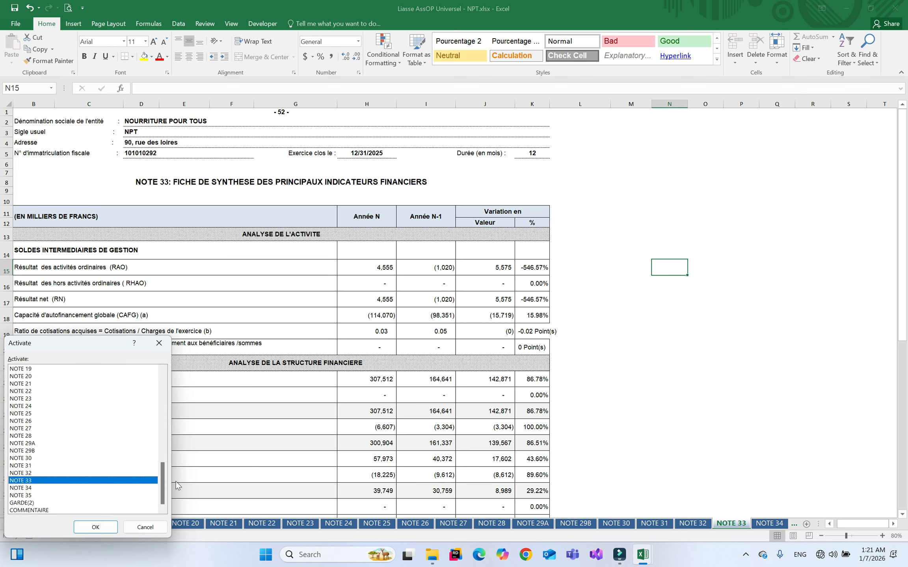
left_click_drag(163, 484, 161, 380)
double_click(35, 370)
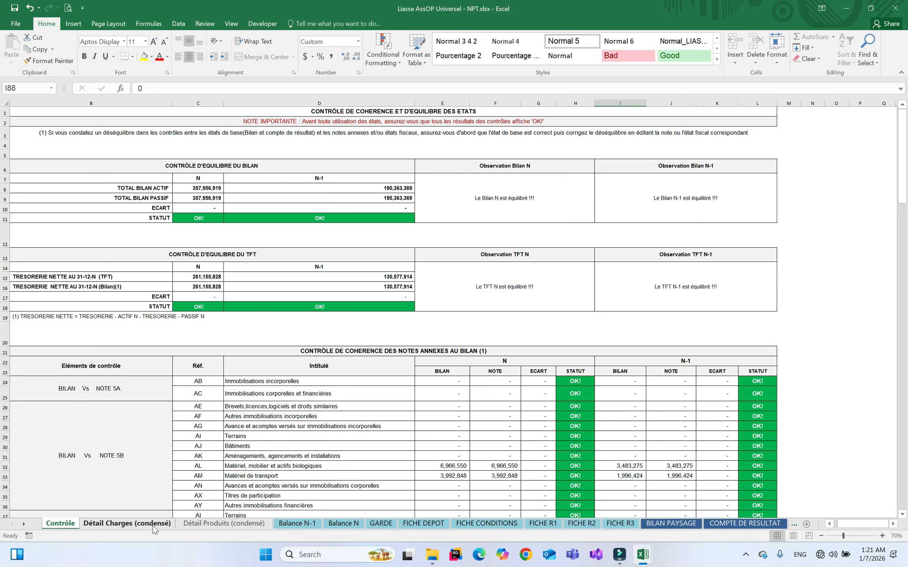
Group Contrôle, Détail Charges, Détail Produits, Balance N-1 and Balance N and delete them
left_click(333, 524, "shift")
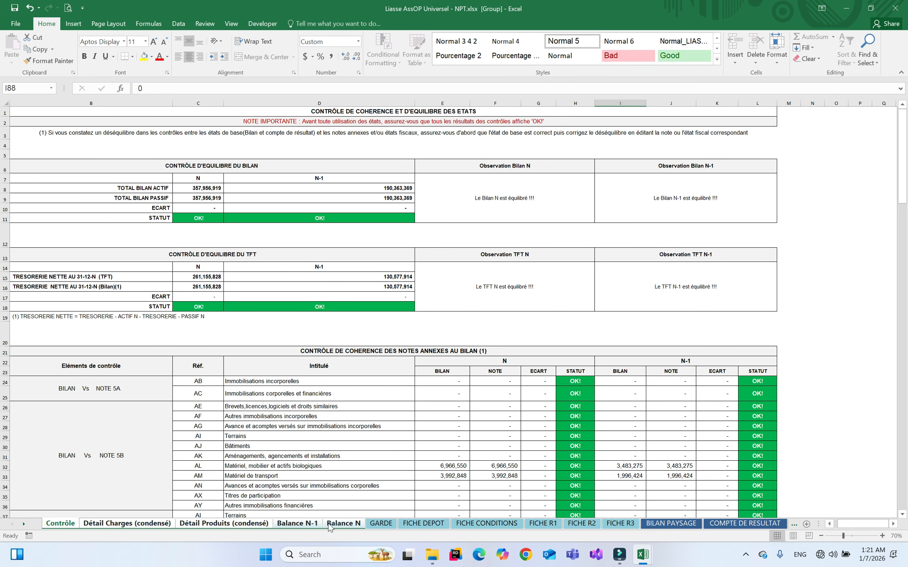
right_click(281, 525)
left_click(323, 399)
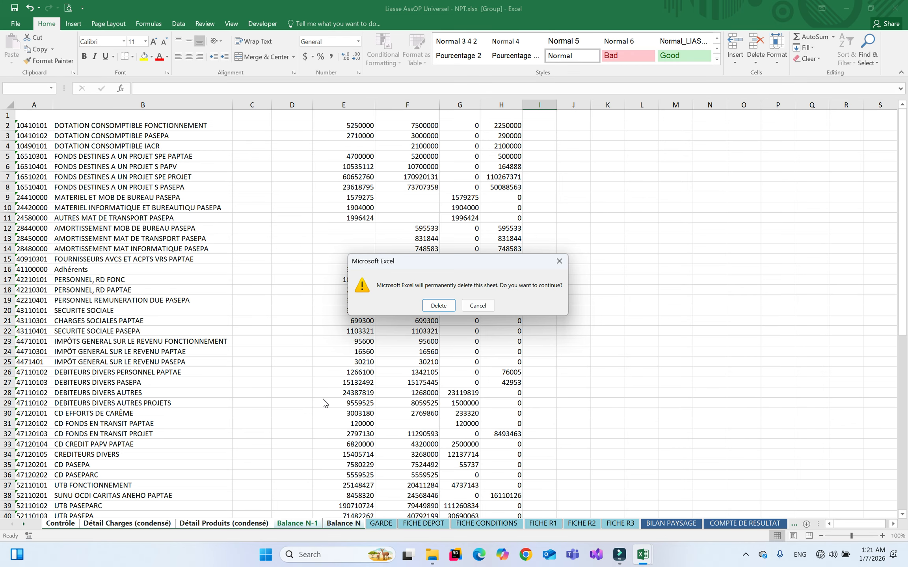
key("Return")
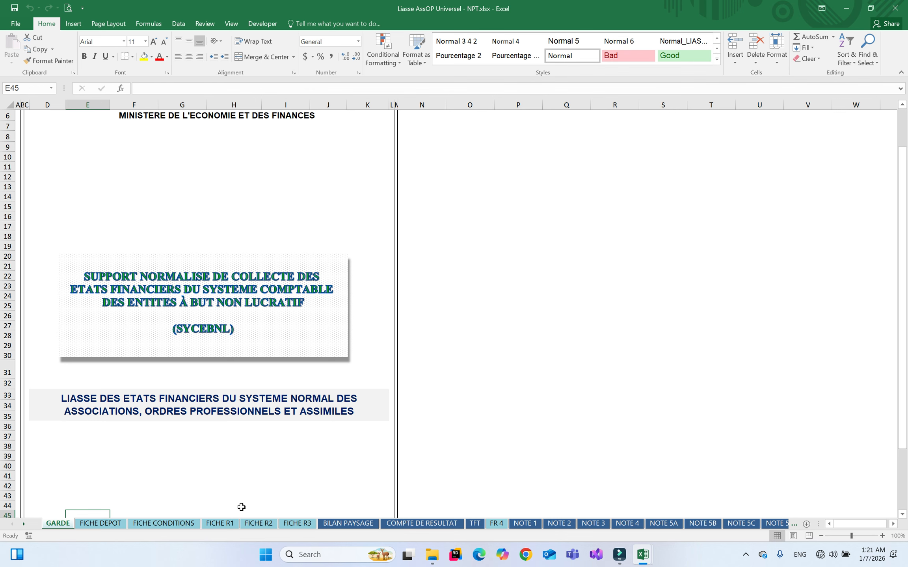
left_click(424, 523)
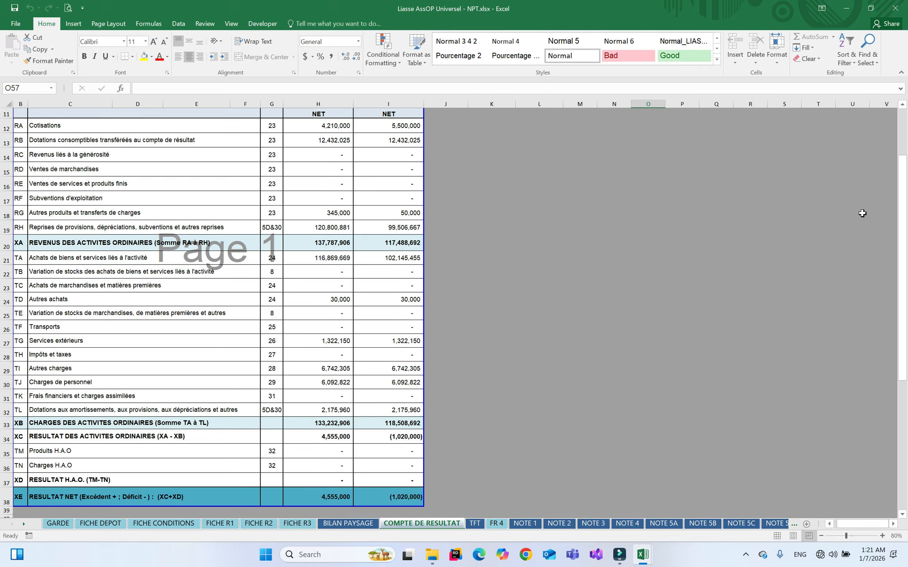
scroll(721, 263, "up", 4)
left_click(348, 524)
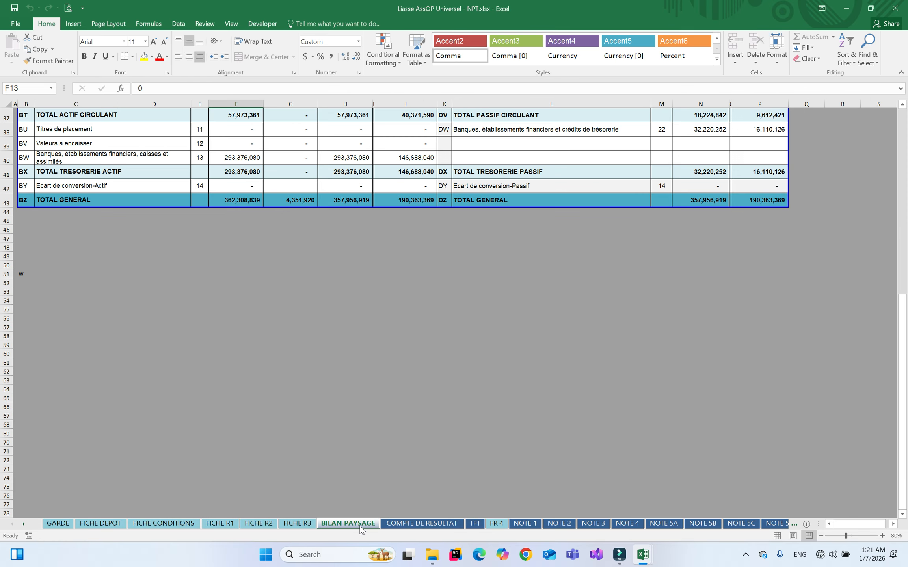
left_click(903, 147)
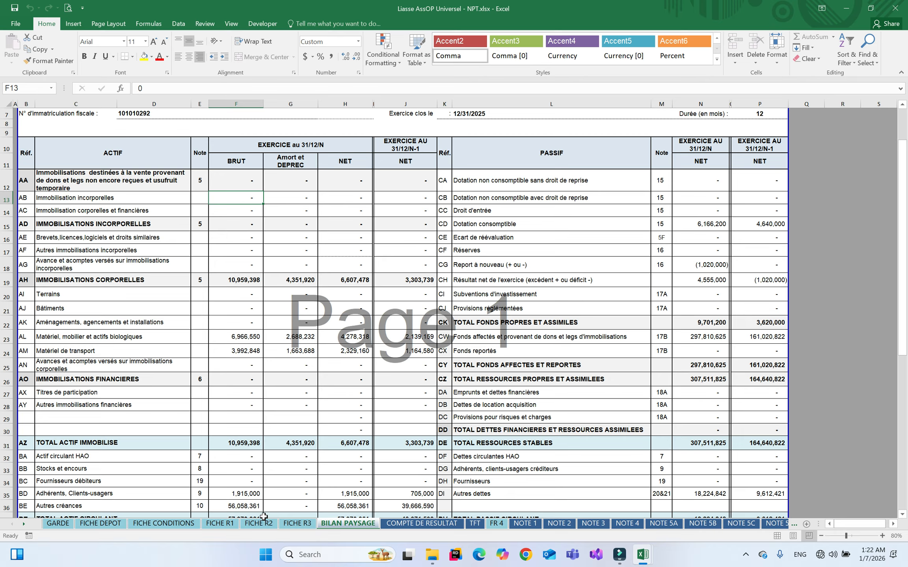
right_click(24, 524)
left_click_drag(162, 415, 164, 454)
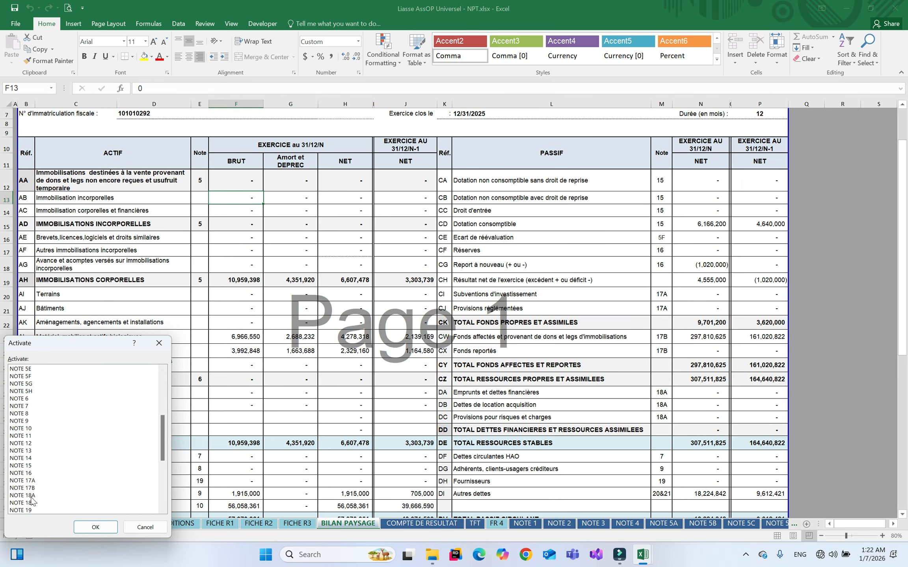
double_click(27, 466)
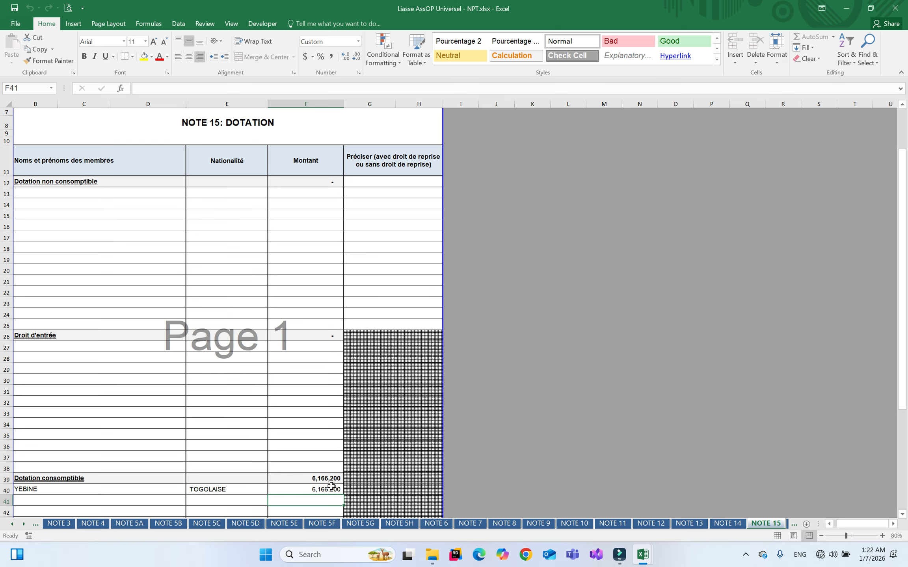
right_click(24, 524)
left_click_drag(163, 441, 167, 395)
double_click(26, 369)
left_click(462, 294)
left_click(355, 235)
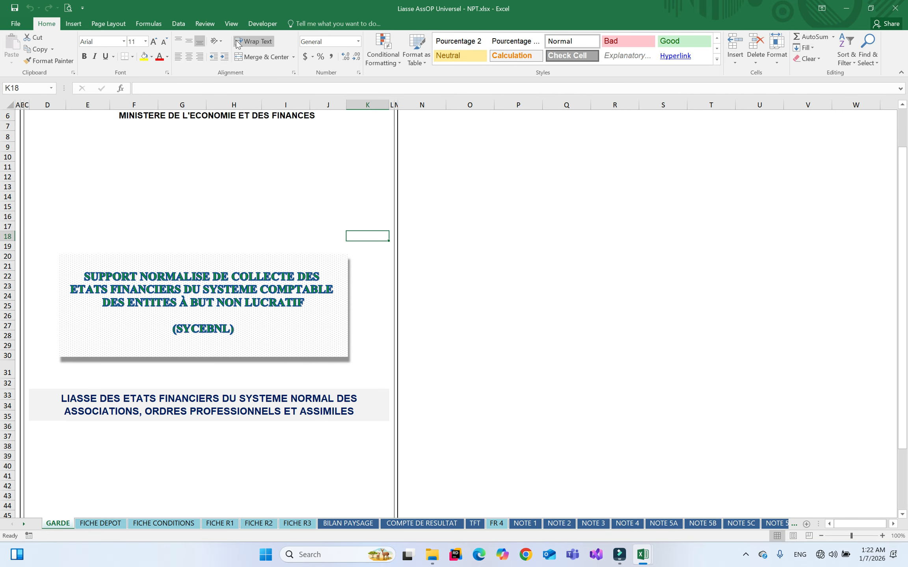
left_click(70, 8)
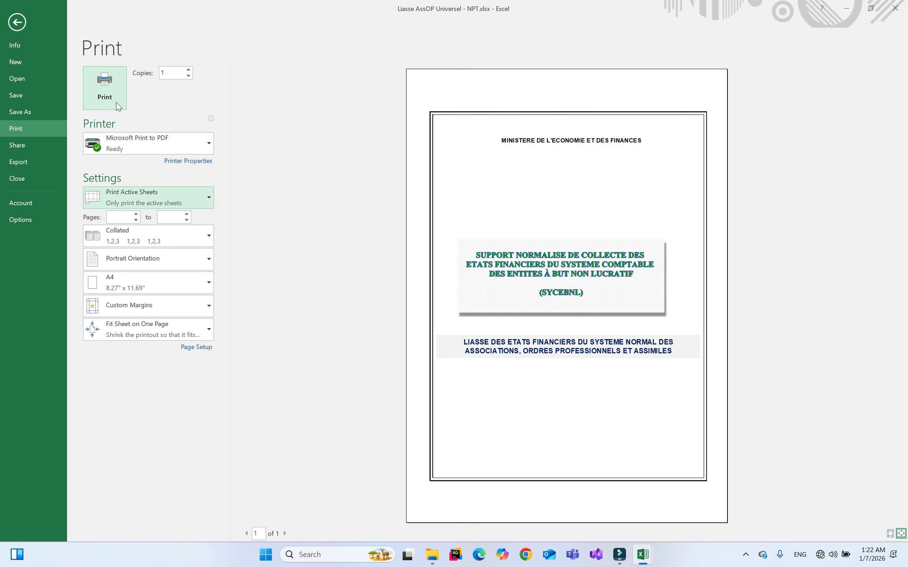
left_click(11, 26)
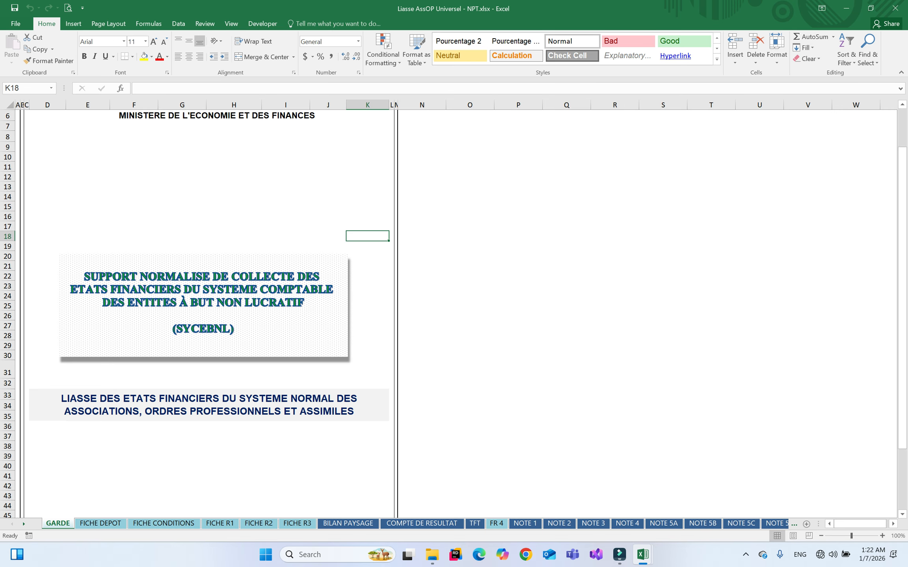
Close the NPT workbook and open Liasse SYCEBNL SMT Universel - BEKIND.xlsx from Liasses
left_click(895, 11)
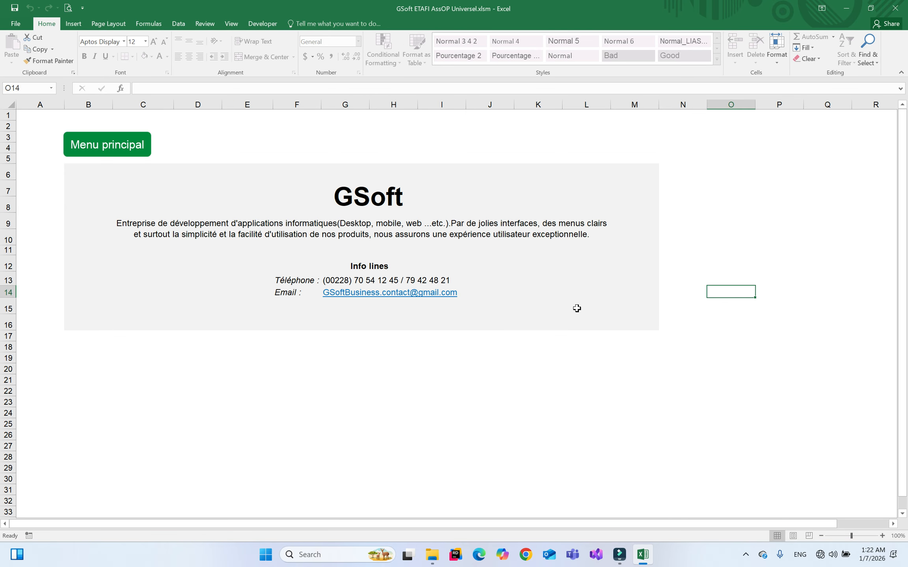
left_click(432, 555)
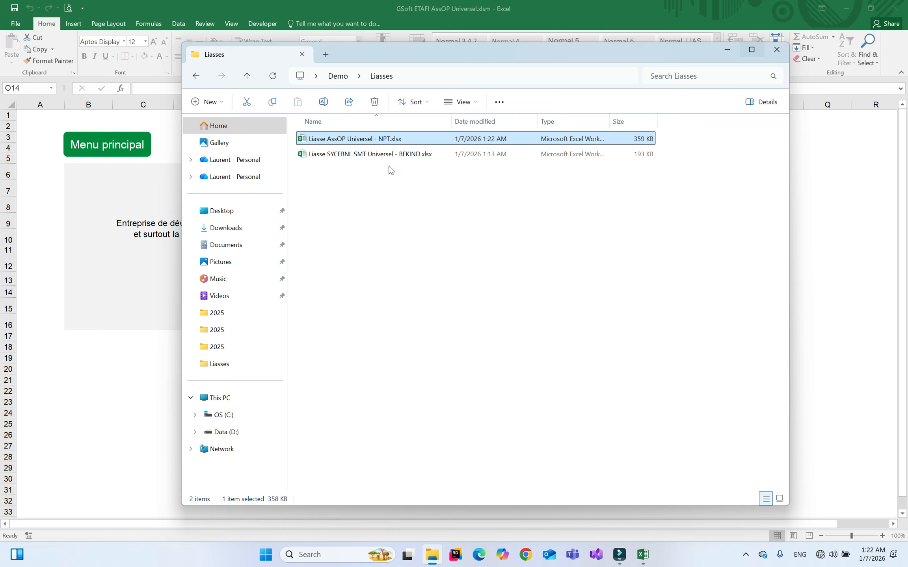
left_click(370, 155)
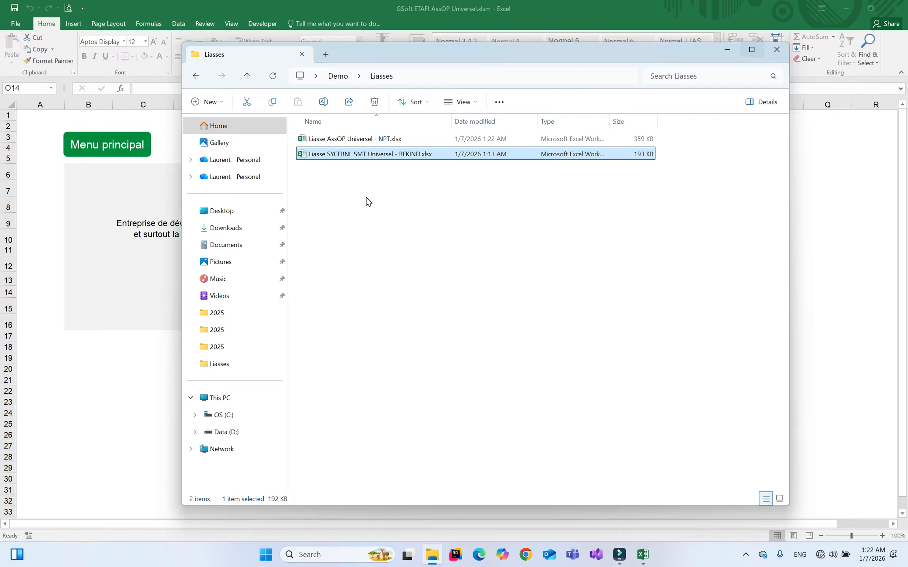
key("Return")
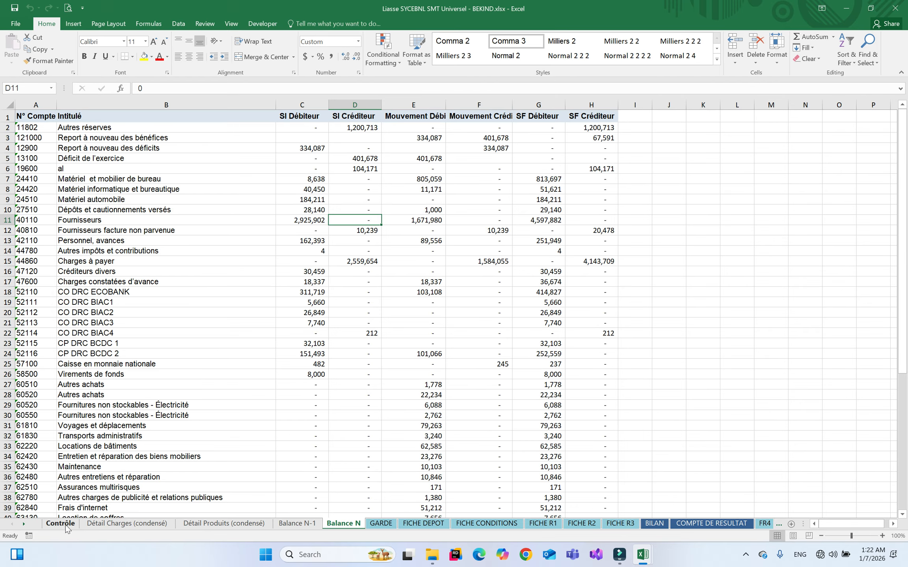
Inspect the BEKIND Contrôle sheet's Déséquilibre flags alongside the Balance N-1 trial balance
left_click(61, 525)
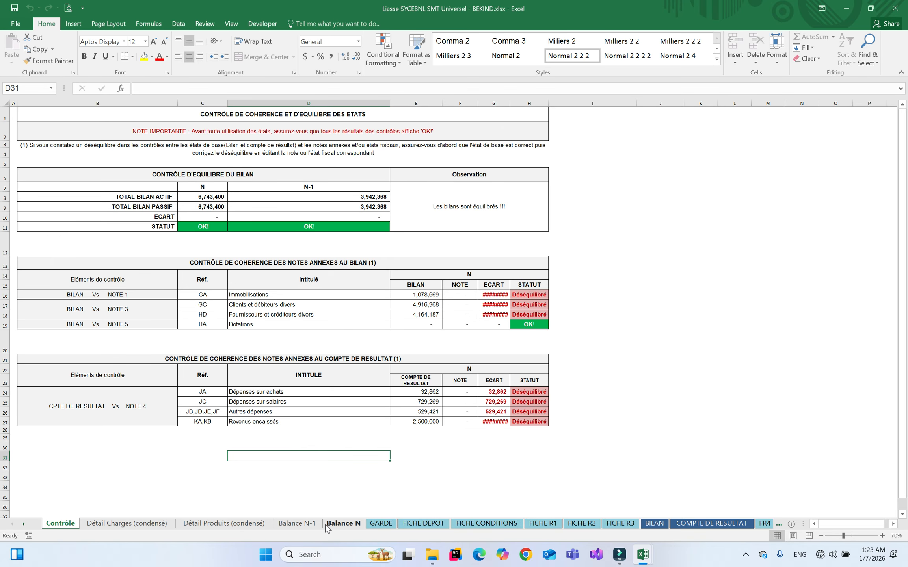
left_click(309, 526)
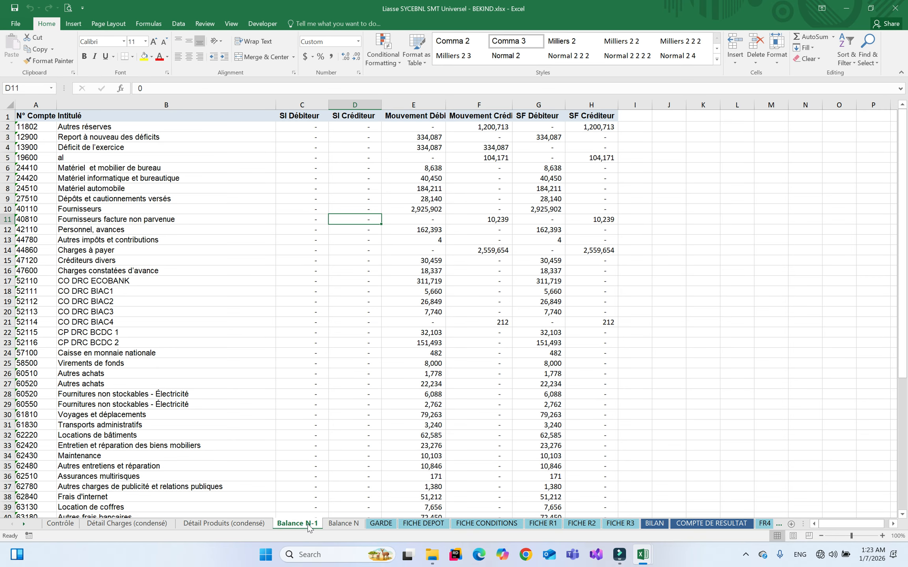
left_click(60, 524)
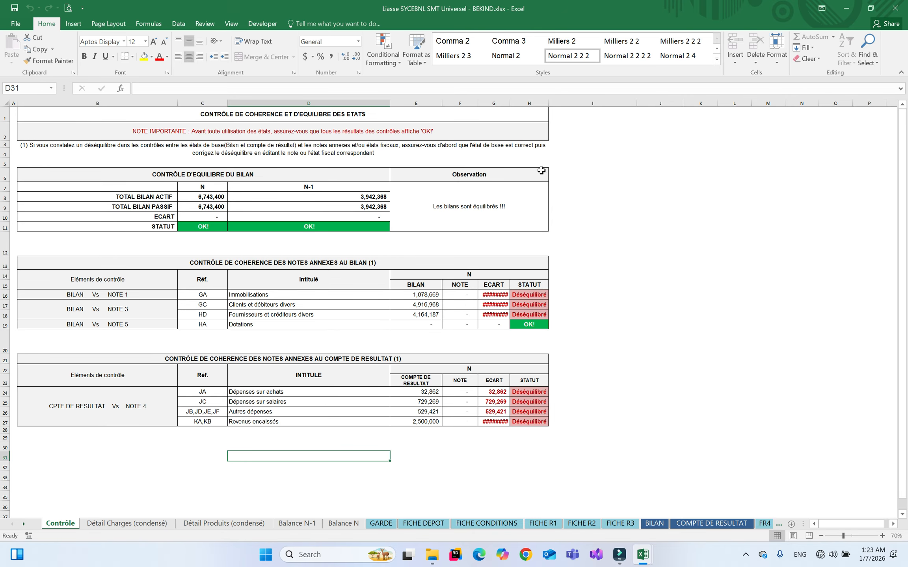
AutoFit column G so the ECART amounts display, then head toward NOTE 3 via the sheet list
double_click(512, 106)
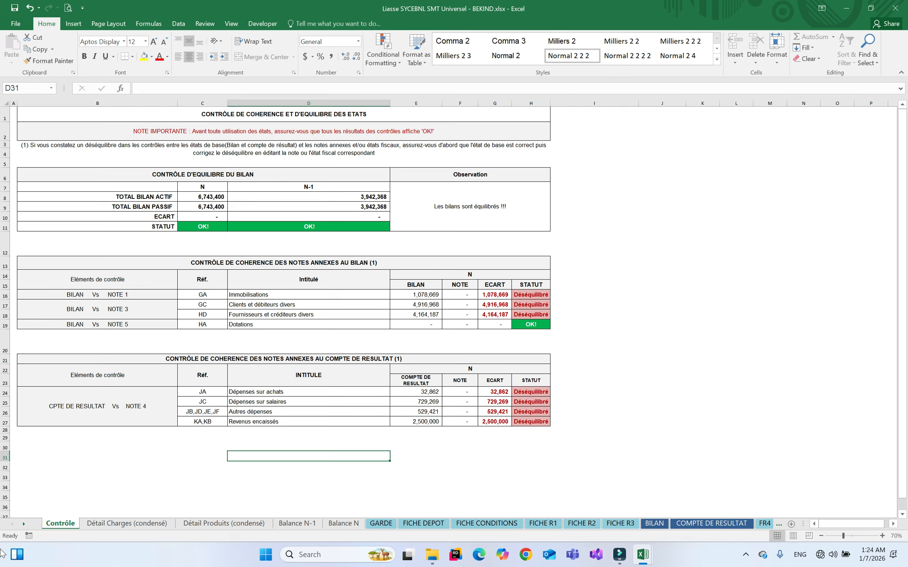
right_click(22, 526)
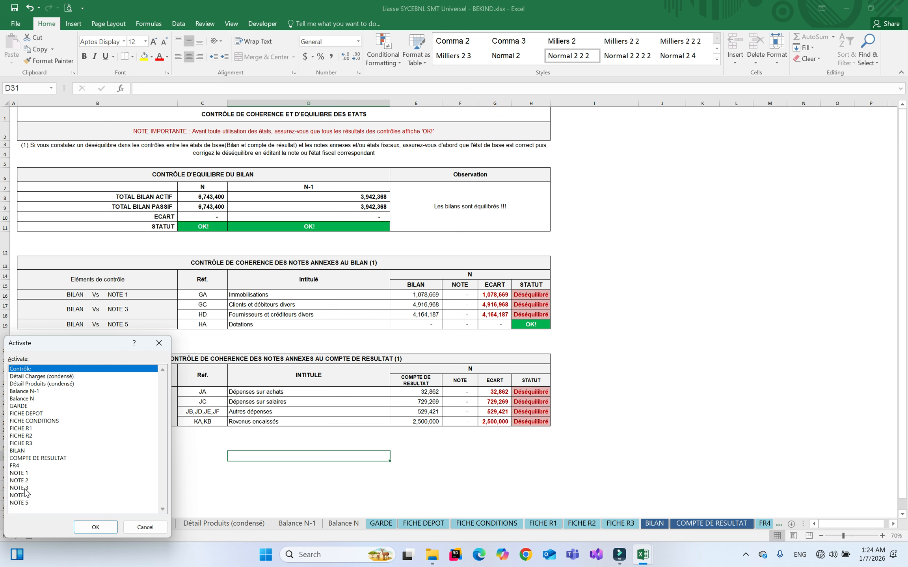
left_click(17, 495)
On NOTE 3, enter the date 12/31/2025 in cell B37
double_click(18, 488)
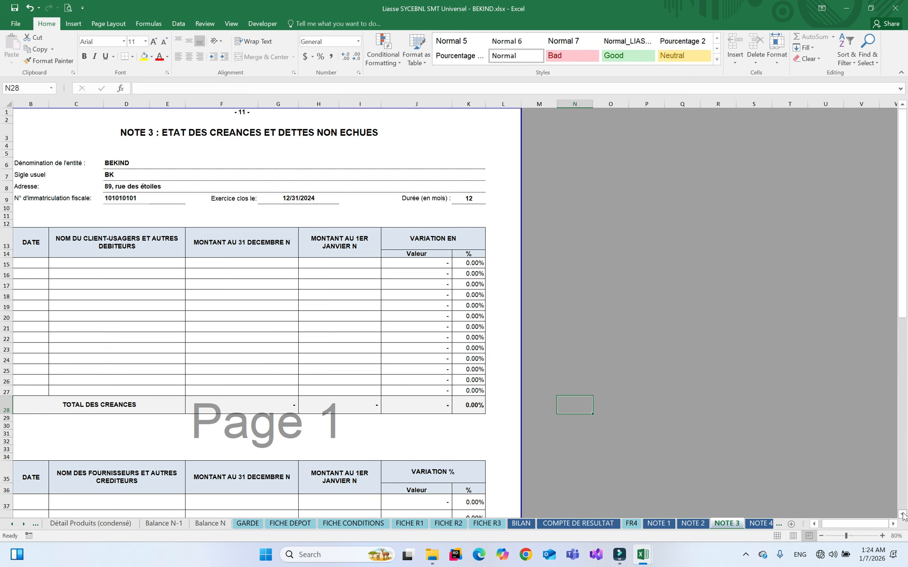
scroll(902, 514, "down", 4)
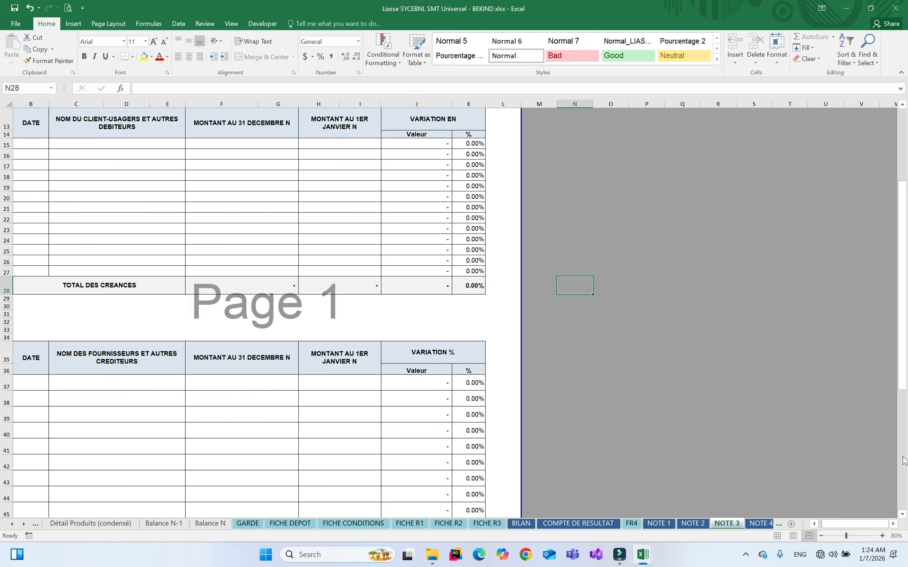
scroll(903, 512, "down", 1)
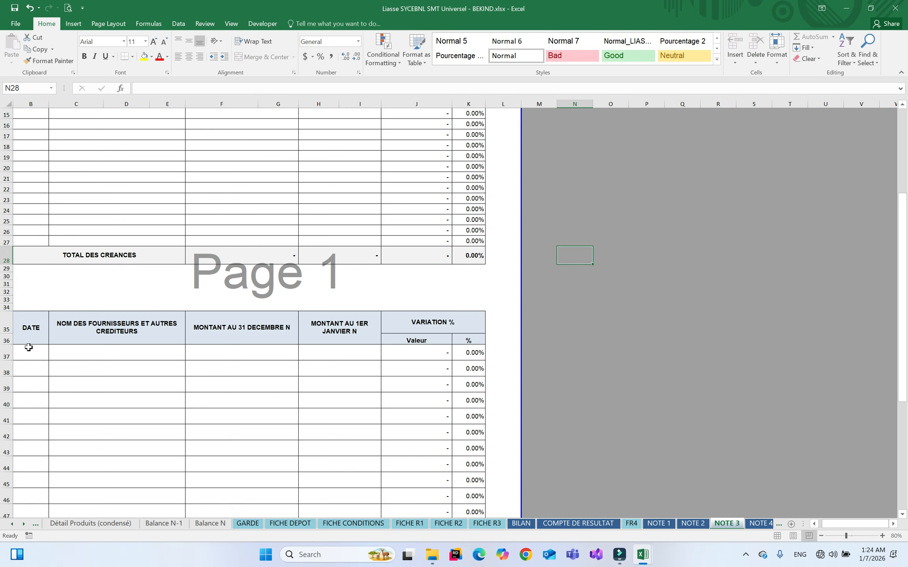
left_click(31, 351)
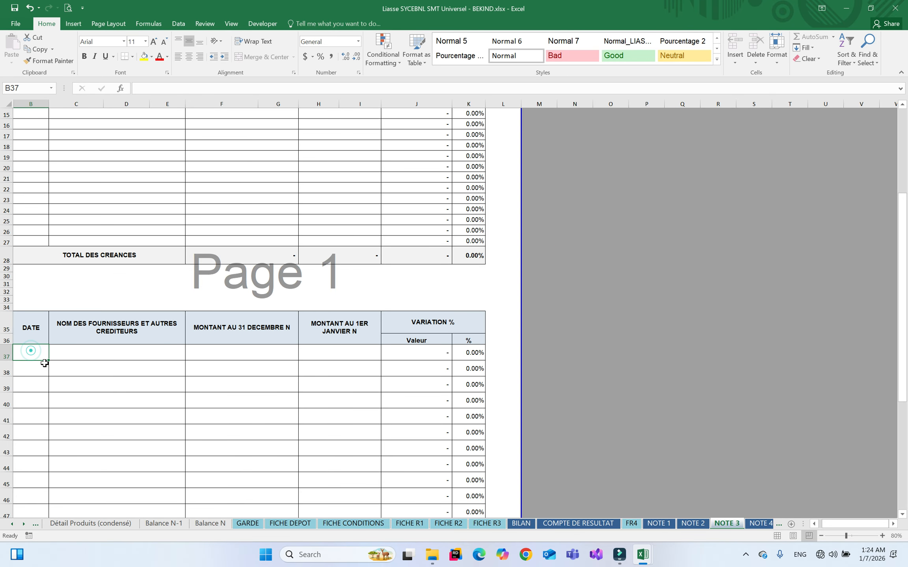
type("12/31/2")
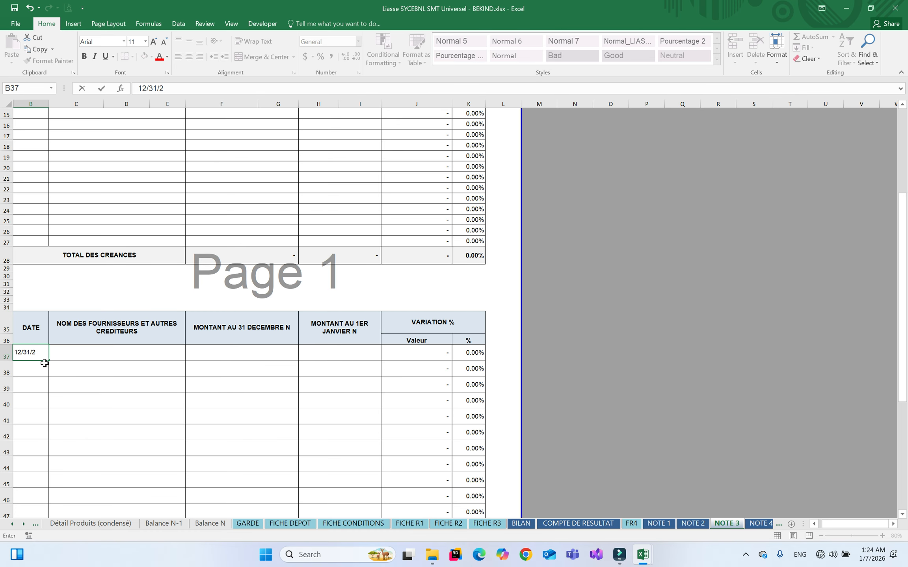
type("4")
key("BackSpace")
type("5µ")
key("Return")
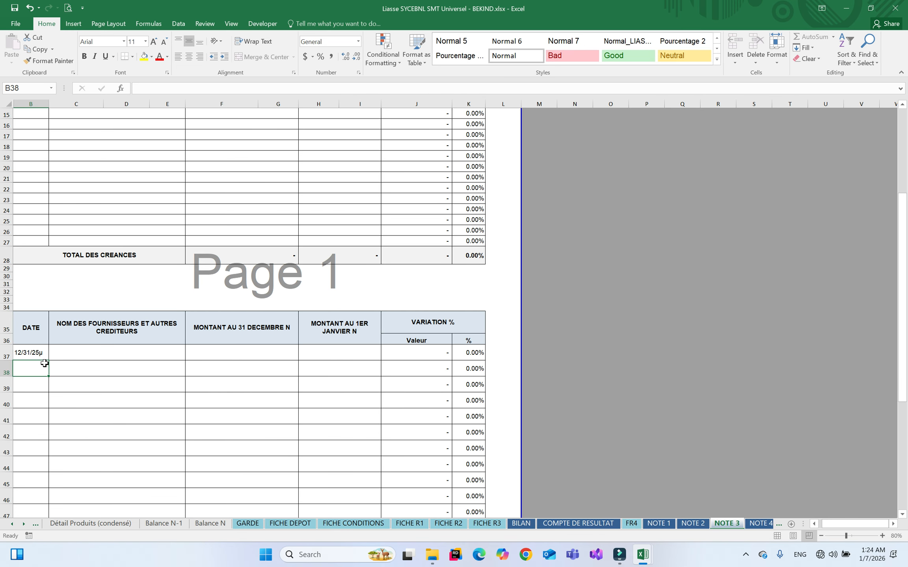
double_click(38, 355)
key("BackSpace")
key("Return")
Enter the supplier's company name, ending in Sarl, in cell C37
left_click(140, 352)
left_click(141, 352)
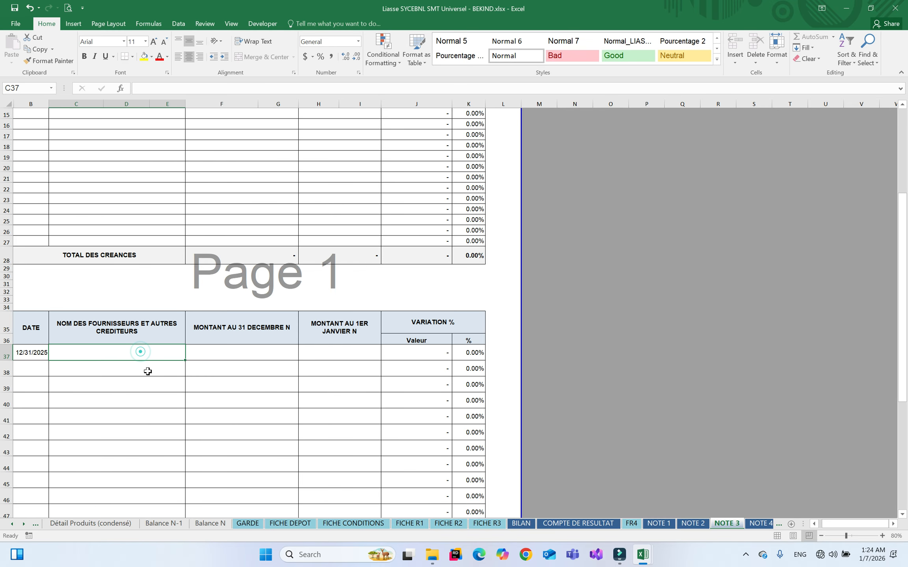
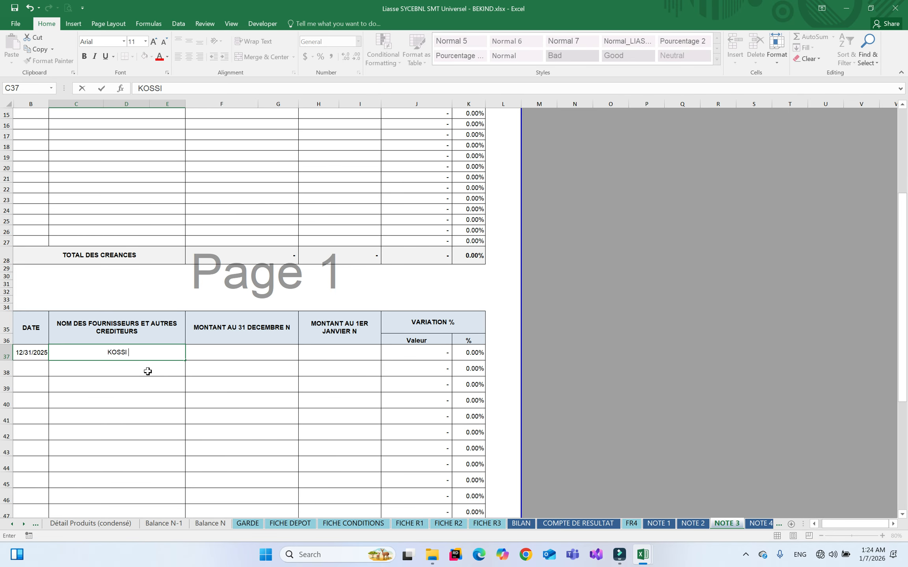
type("Sal")
key("BackSpace")
type("rs")
key("BackSpace")
type("l")
Enter 3,000,000 at 31 December in F37 and 2,500,000 at 1 January in H37
left_click(237, 354)
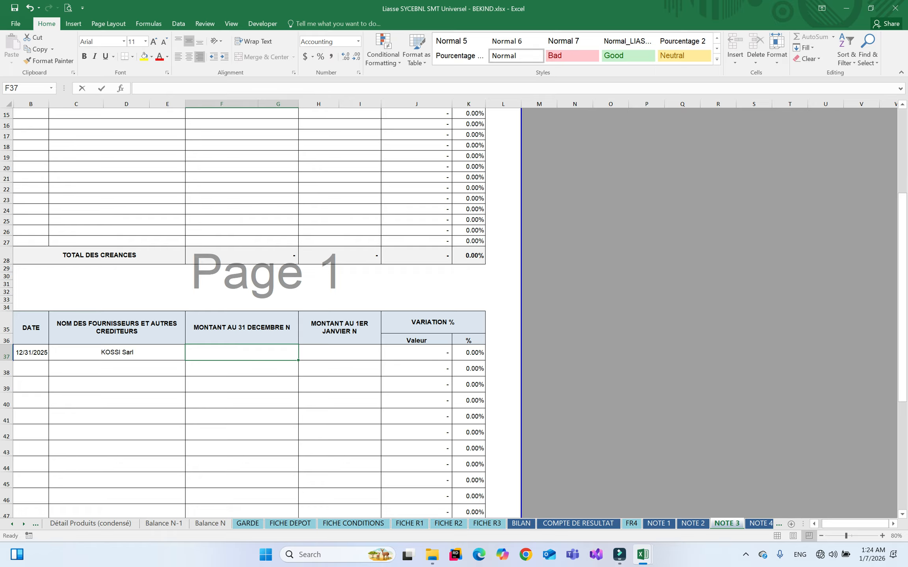
type("30000")
key("Return")
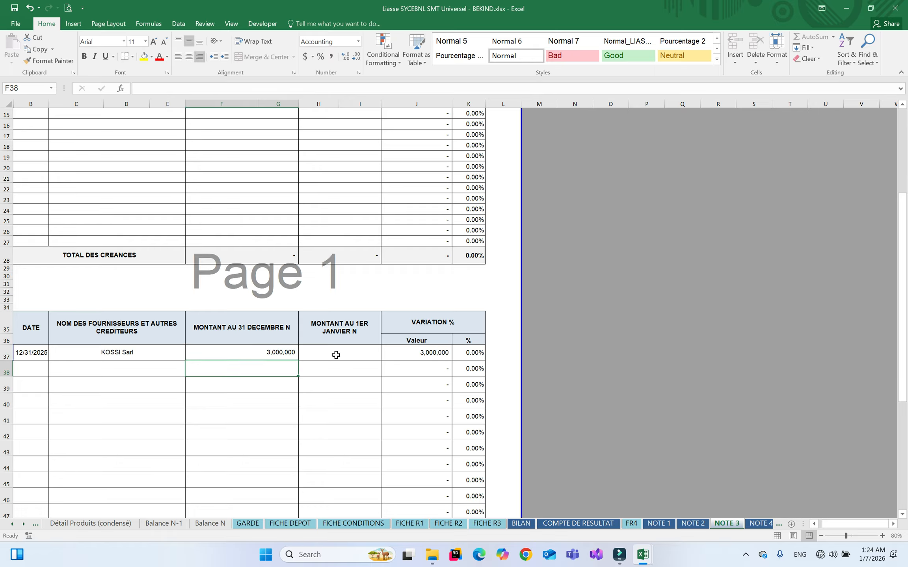
left_click(341, 355)
type("2,500,00")
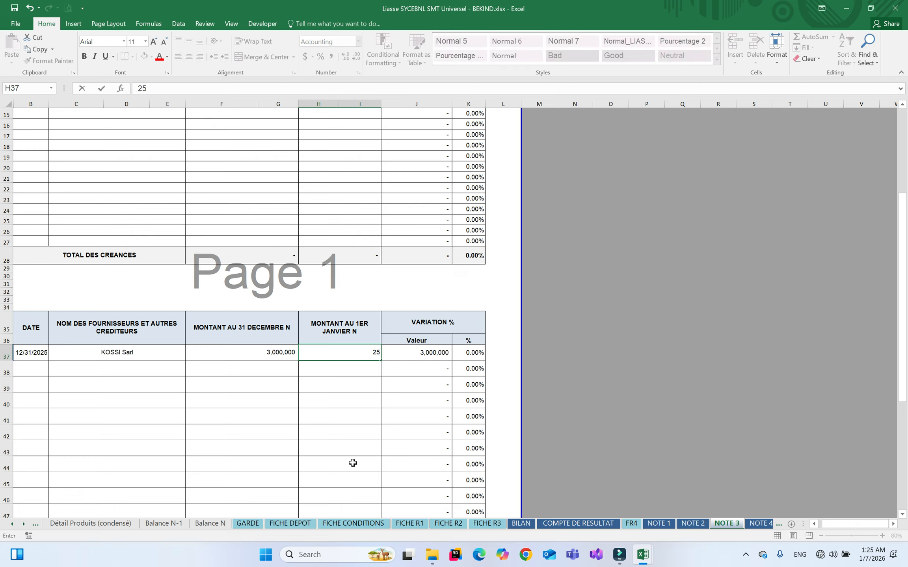
type("0")
key("Return")
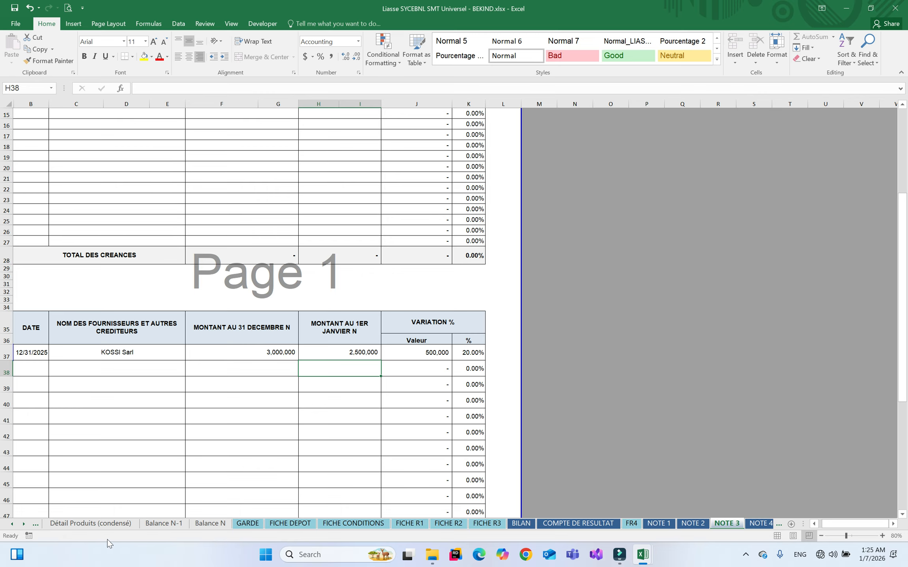
right_click(23, 528)
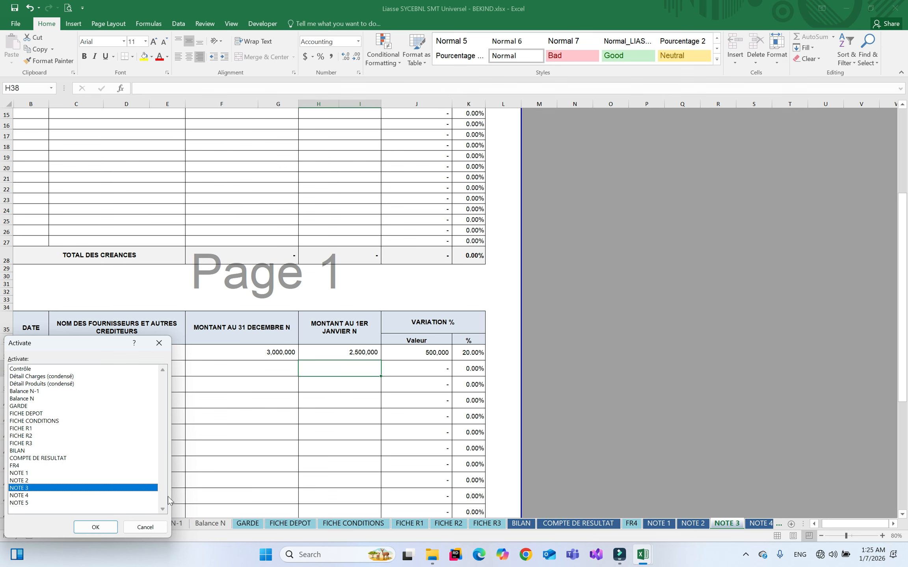
left_click(28, 369)
double_click(27, 369)
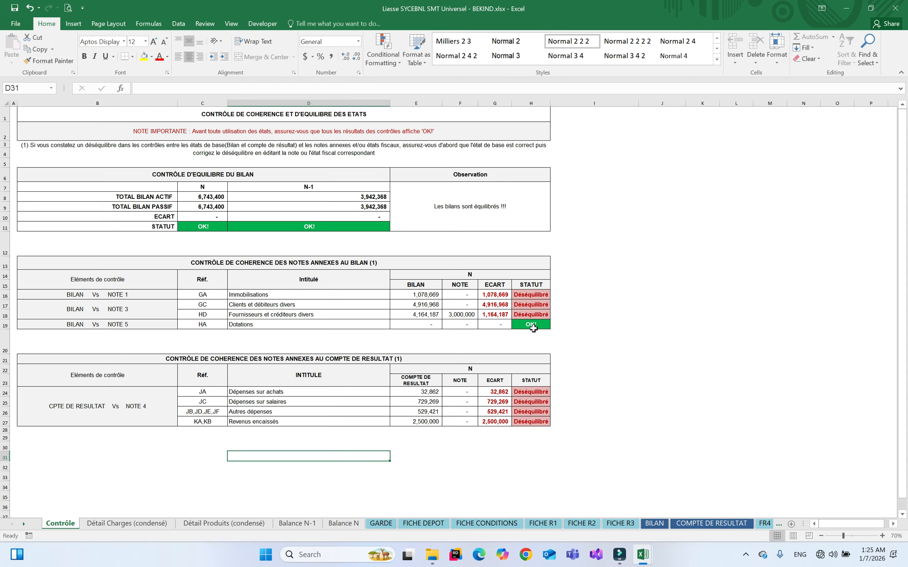
right_click(78, 524)
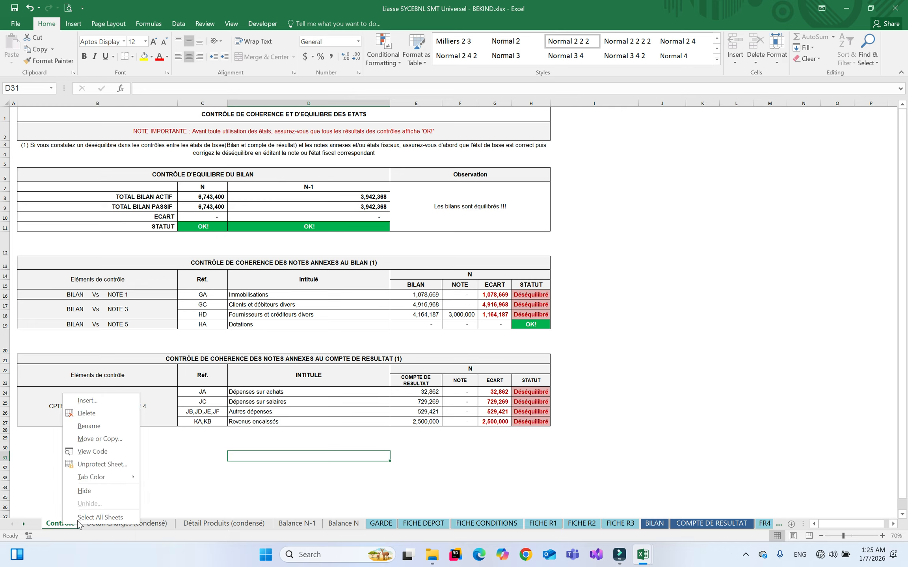
mouse_move(132, 485)
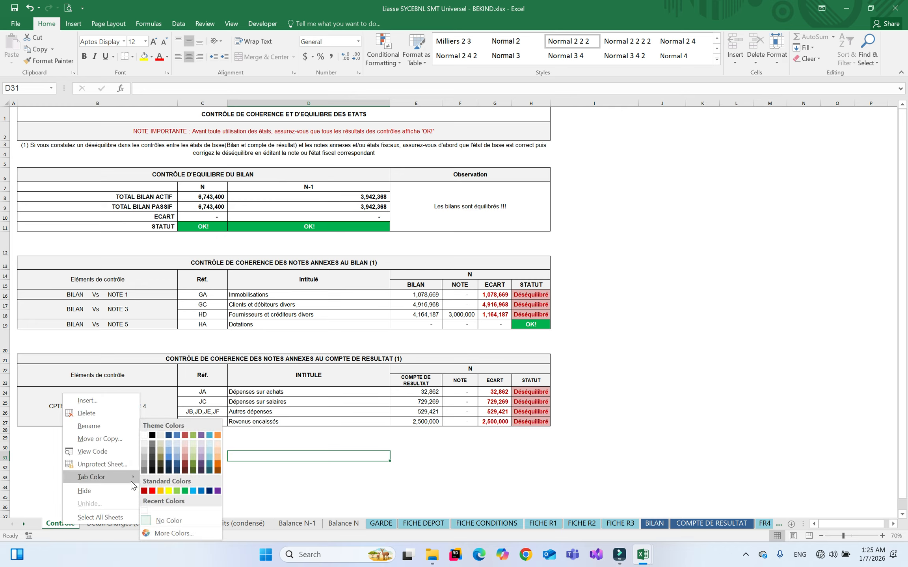
right_click(24, 524)
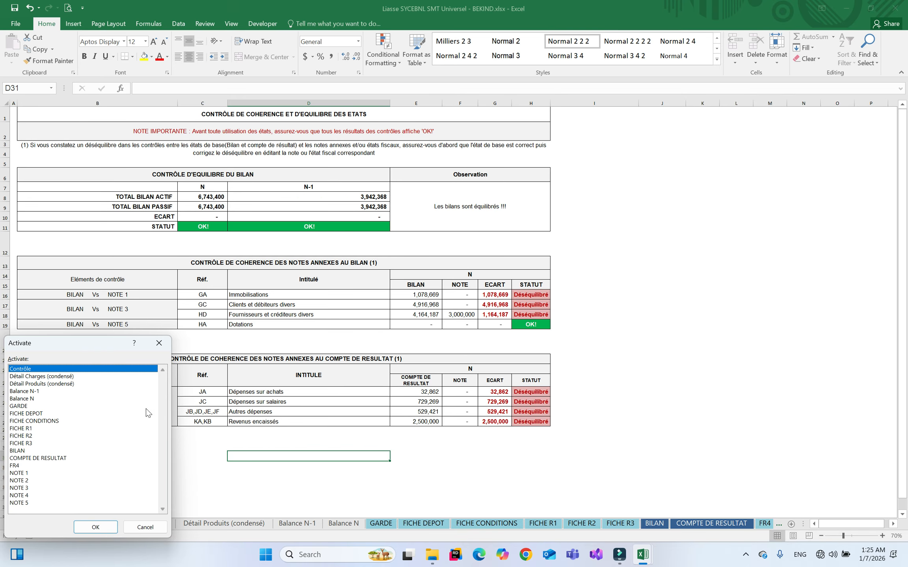
double_click(31, 488)
Replace the F37 amount 3000000 with 4,164,187
left_click(281, 352)
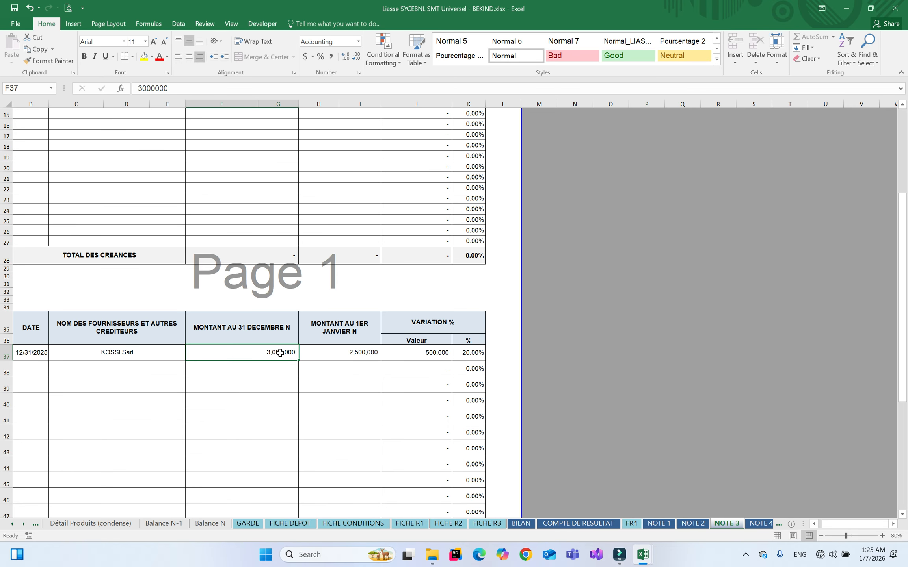
left_click(144, 90)
double_click(152, 88)
key("BackSpace")
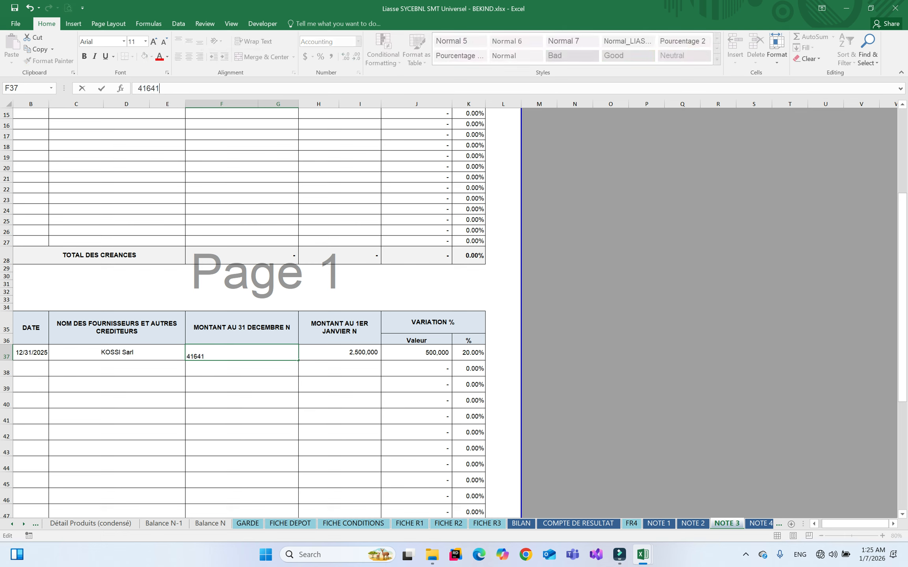
key("Return")
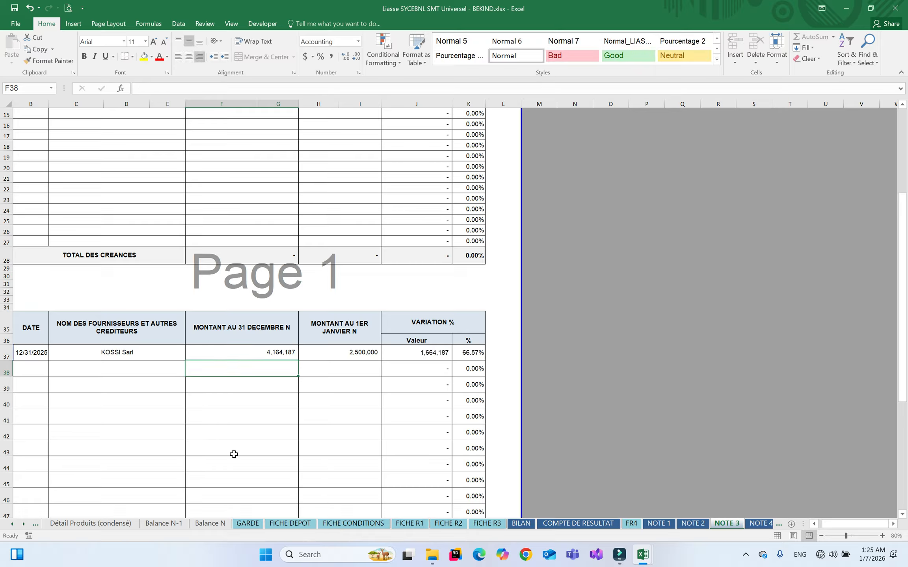
Confirm the Fournisseurs check reads OK! on Contrôle, then view BILAN totals of 6,743,400
right_click(27, 525)
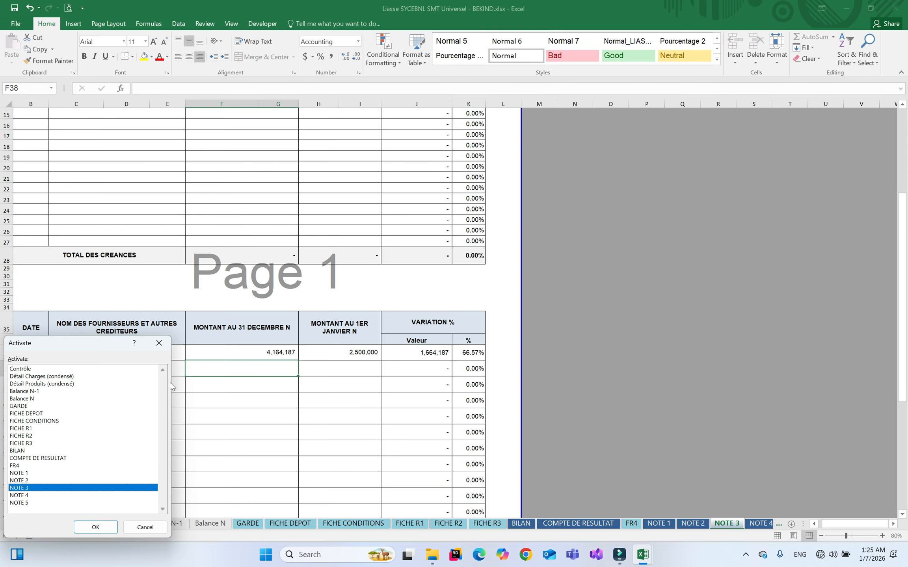
double_click(44, 370)
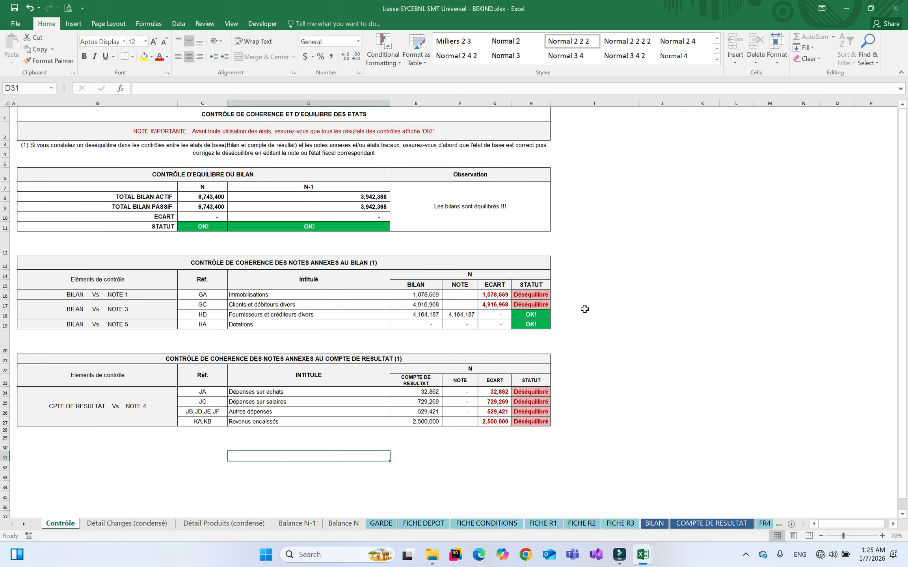
left_click(488, 251)
left_click(486, 261)
left_click(655, 523)
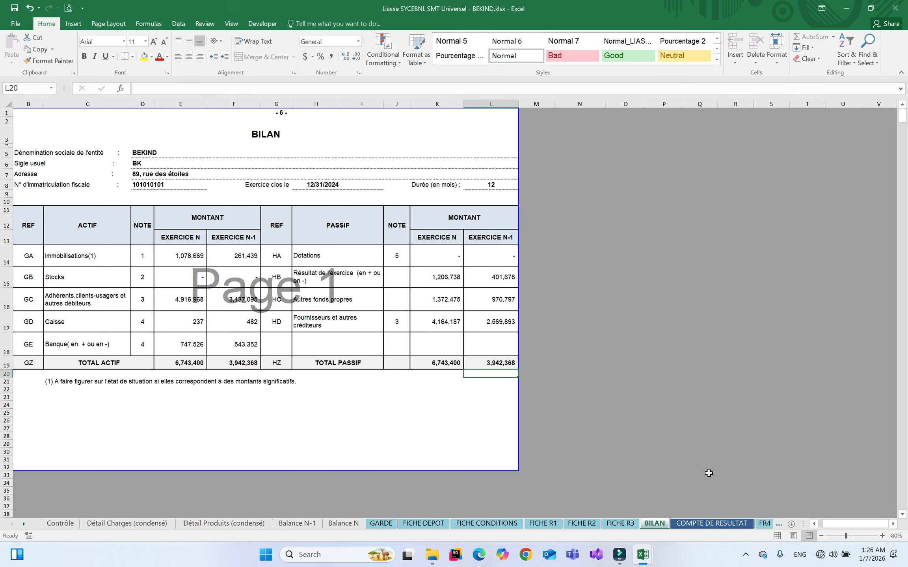
left_click(696, 525)
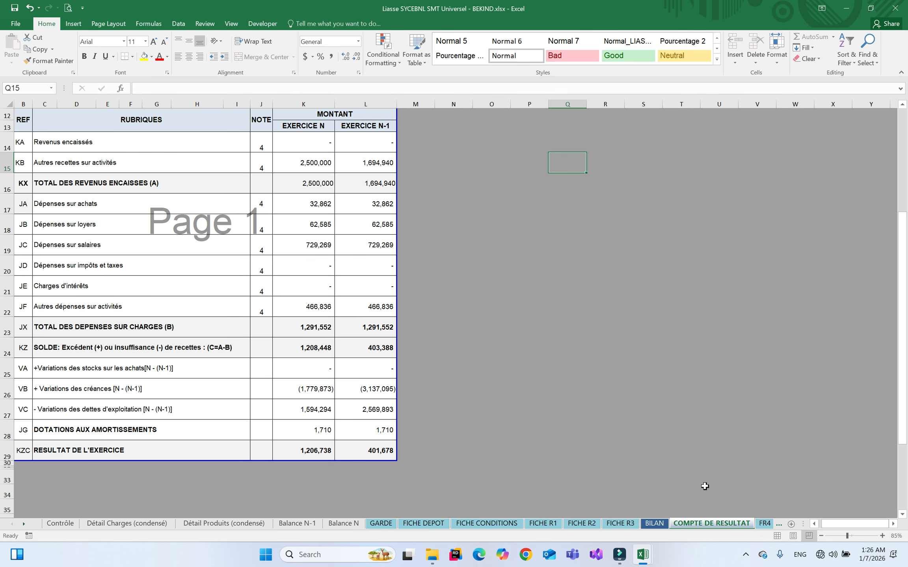
left_click(63, 524)
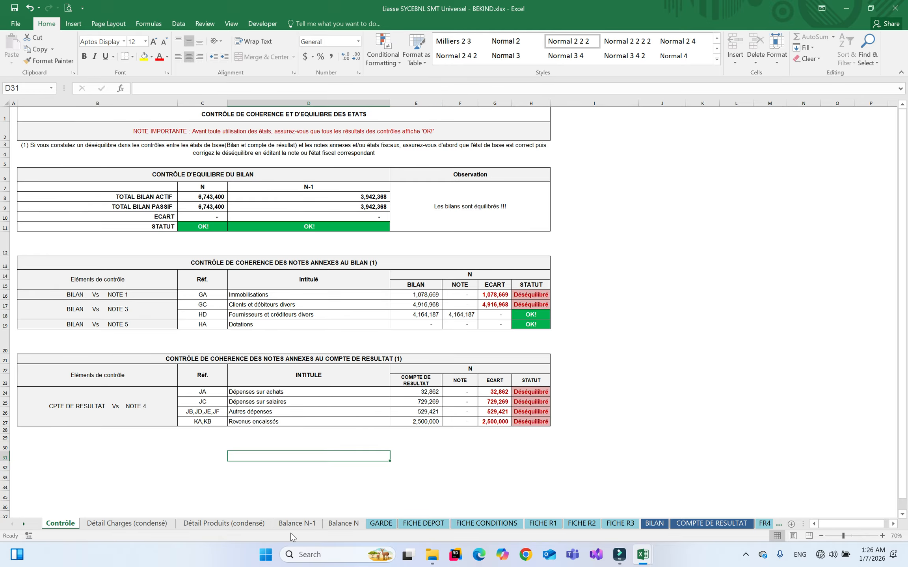
left_click(123, 525)
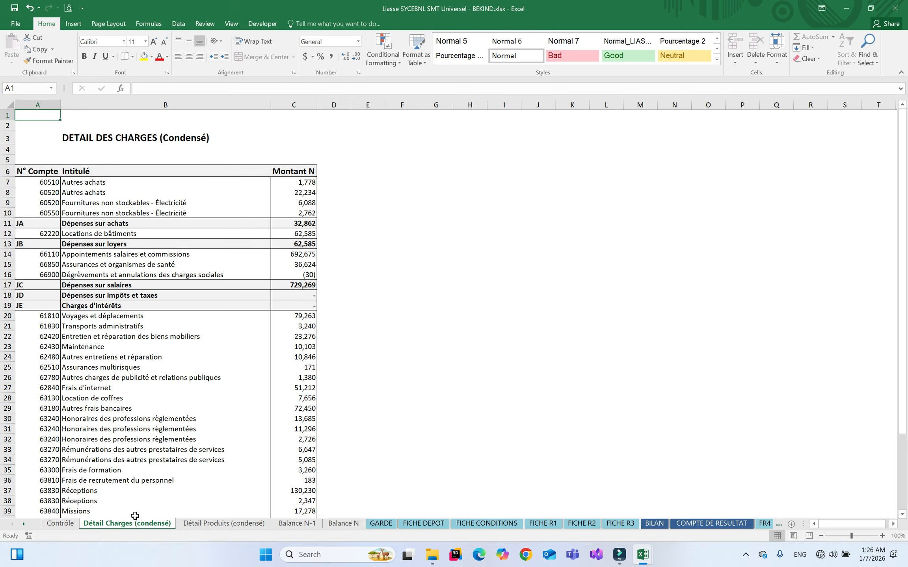
left_click(231, 521)
left_click(298, 524)
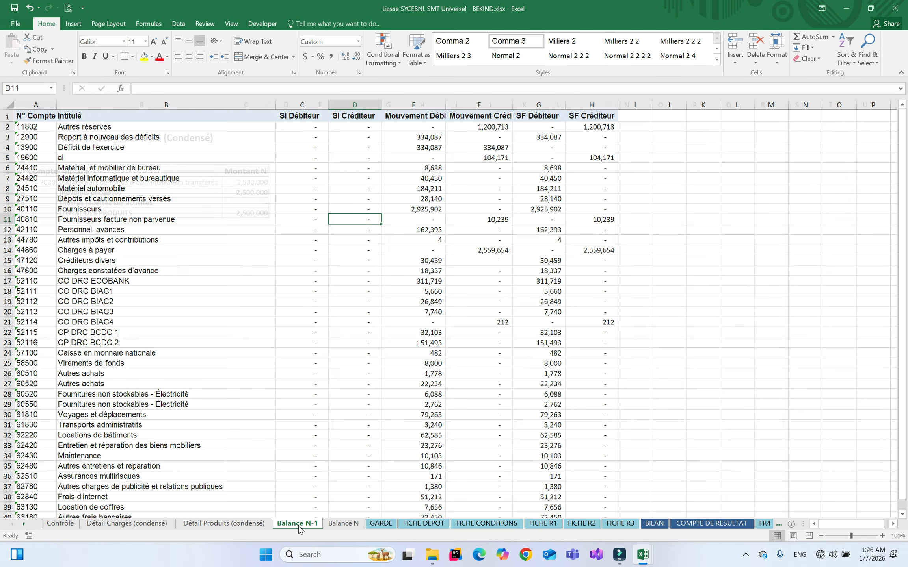
left_click(60, 524)
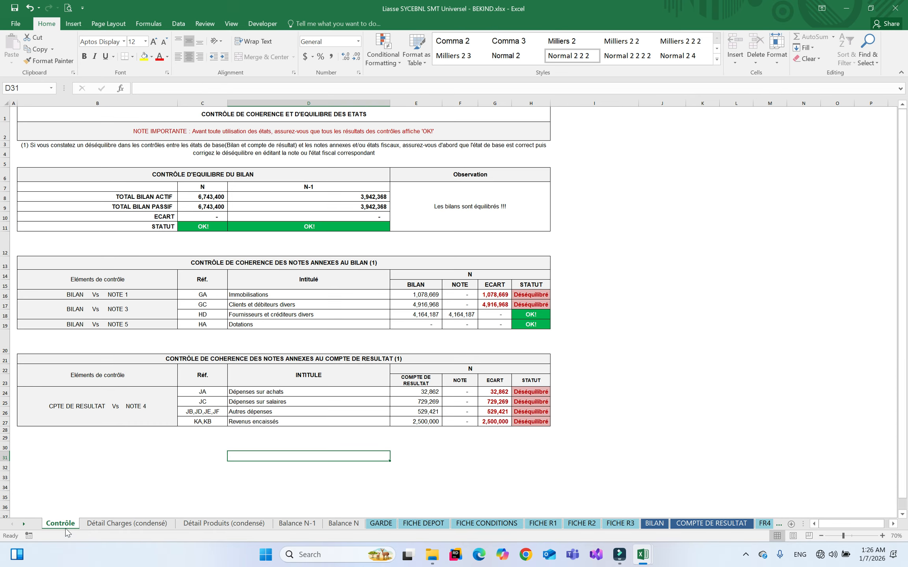
Group the five helper sheets from Contrôle through Balance N and delete them
left_click(342, 524, "shift")
right_click(341, 524)
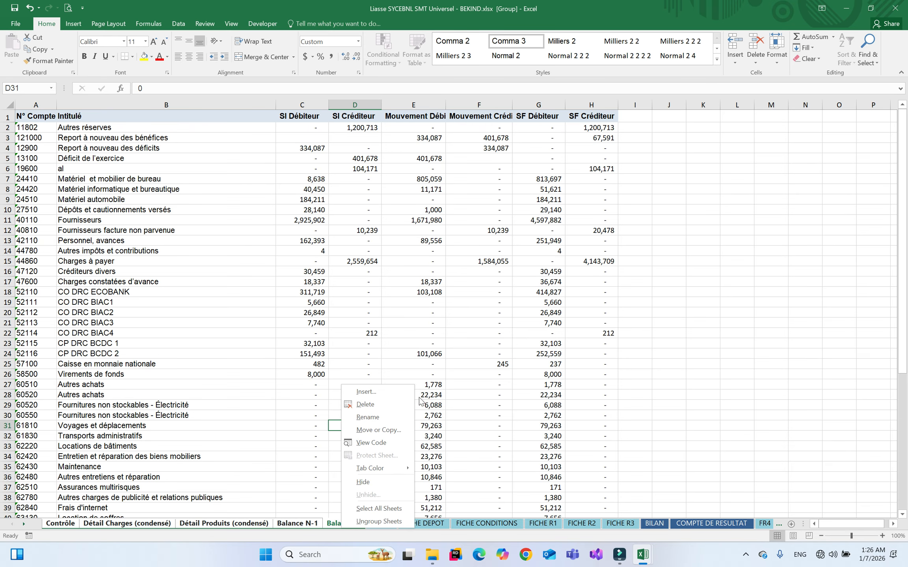
left_click(380, 405)
left_click(438, 303)
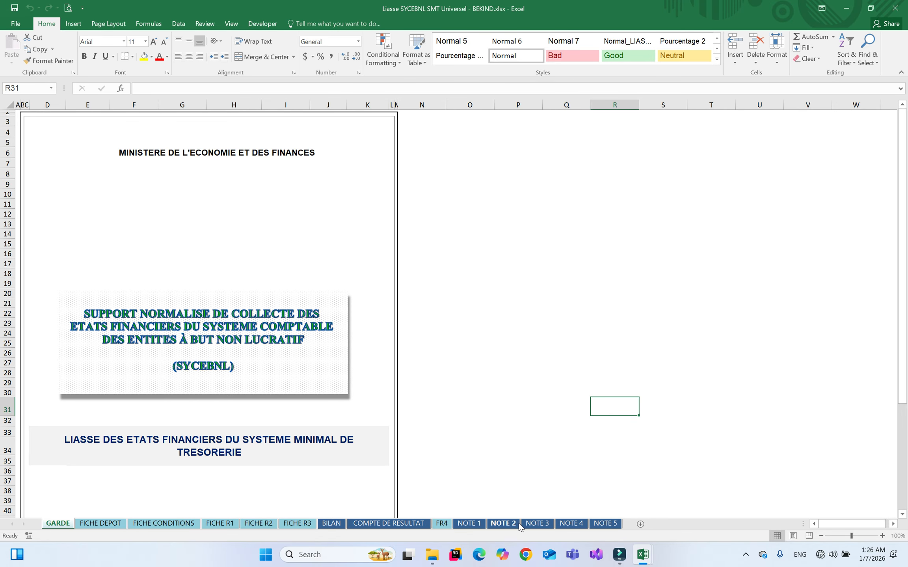
Review NOTE 1, NOTE 3, BILAN and COMPTE DE RESULTAT, ending on the GARDE cover sheet
left_click(471, 525)
left_click(537, 524)
left_click(331, 524)
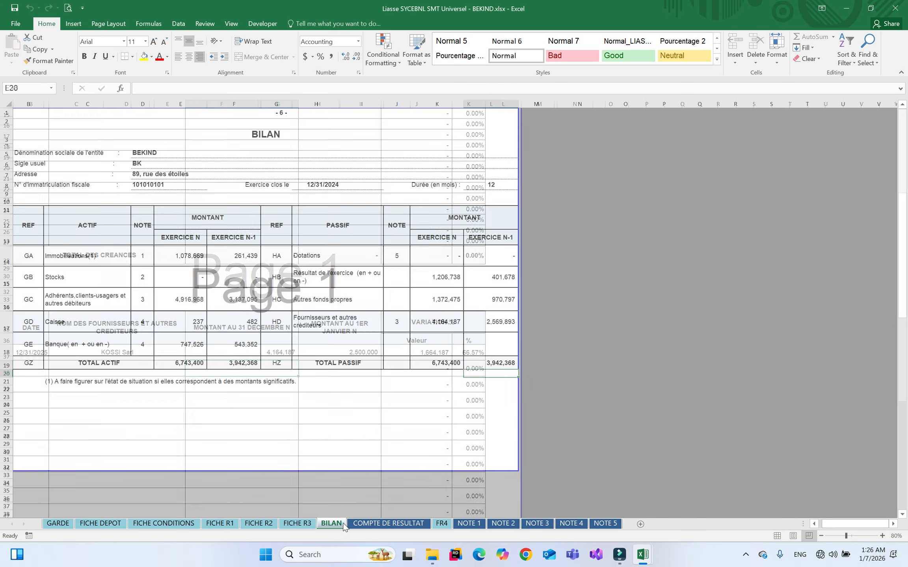
left_click(388, 524)
left_click(546, 524)
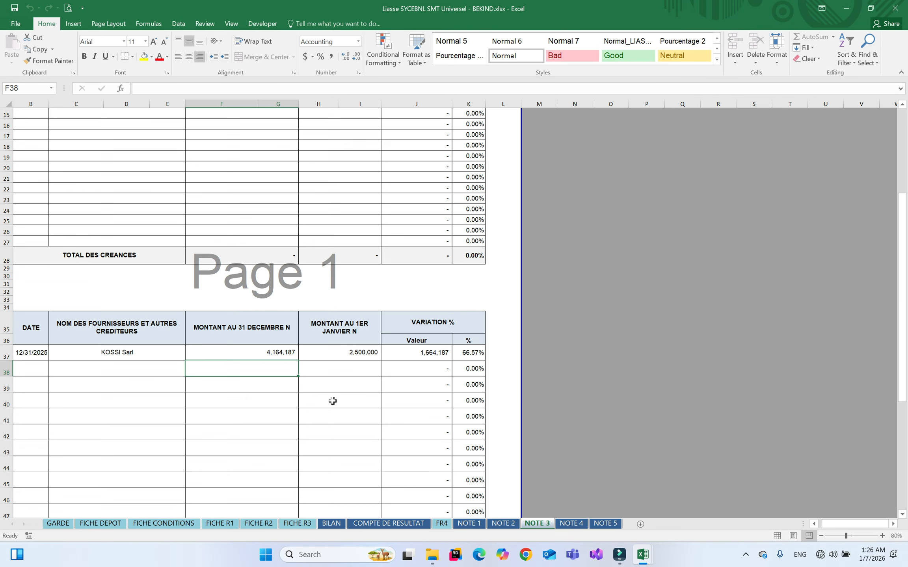
left_click(332, 524)
left_click(60, 523)
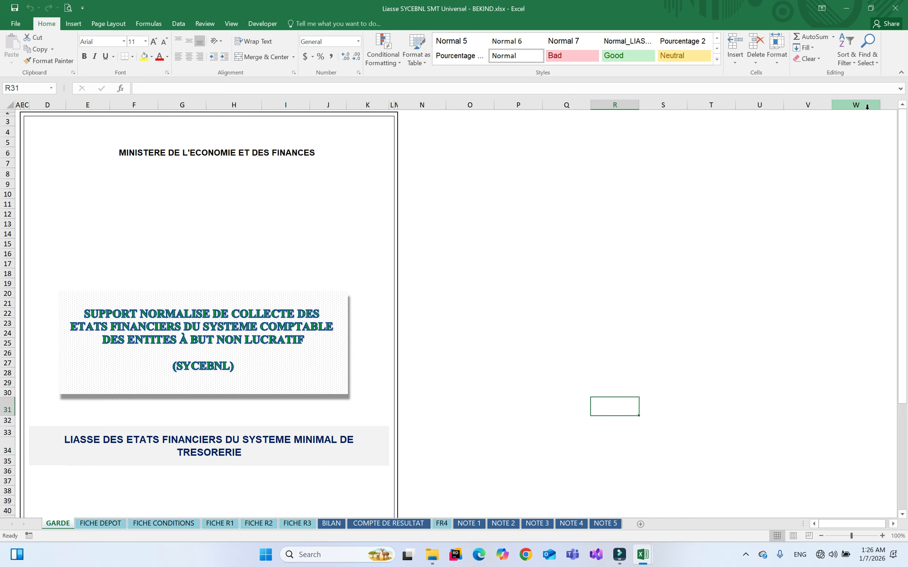
left_click(895, 8)
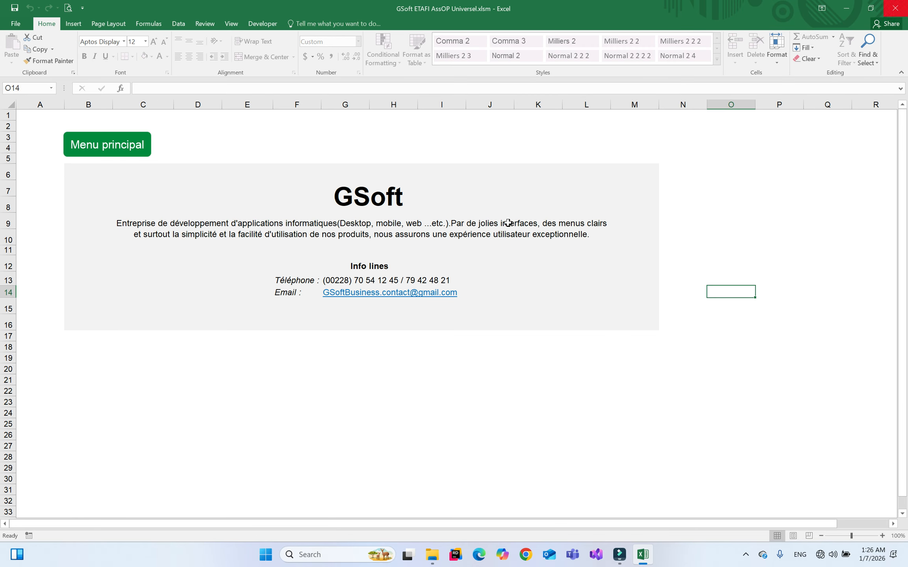
left_click(433, 555)
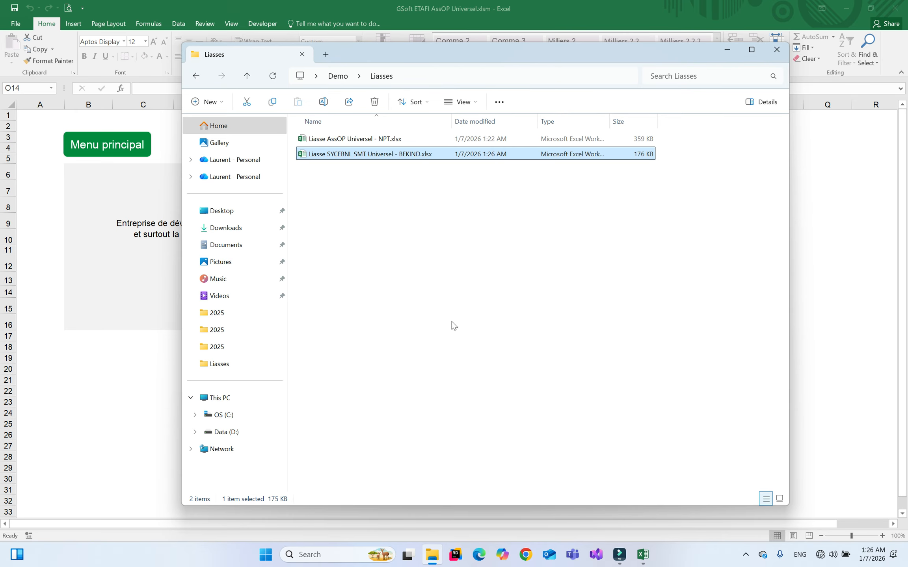
left_click(401, 238)
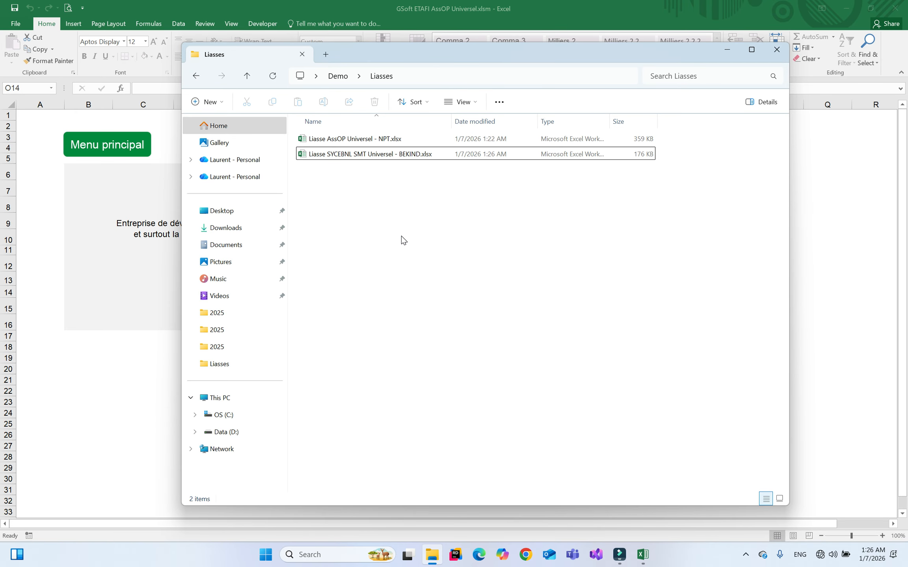
right_click(334, 76)
left_click(454, 199)
left_click(338, 76)
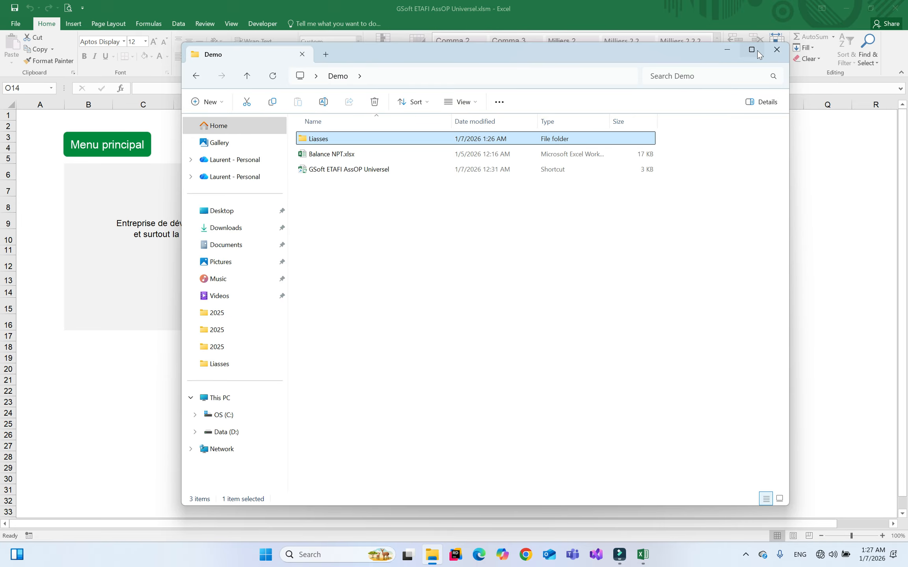
left_click(777, 50)
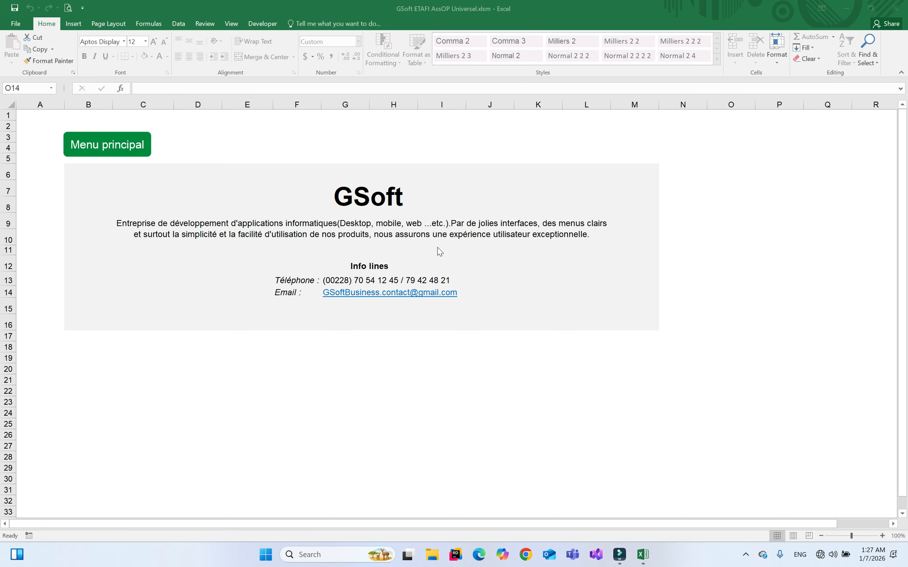
left_click(404, 202)
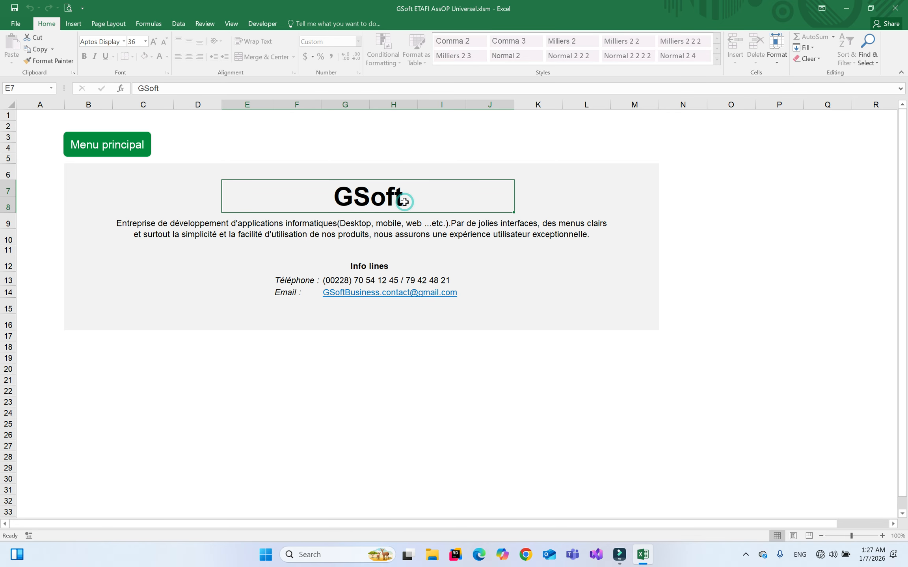